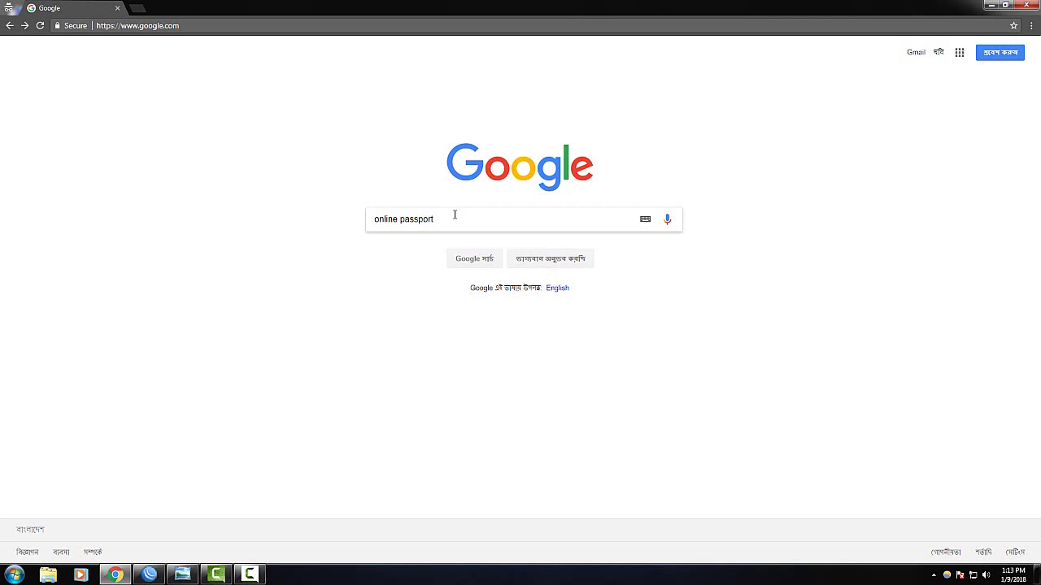
Search Google for 'online passport' and open the Bangladesh Machine Readable Passport result in a new tab
key(Return)
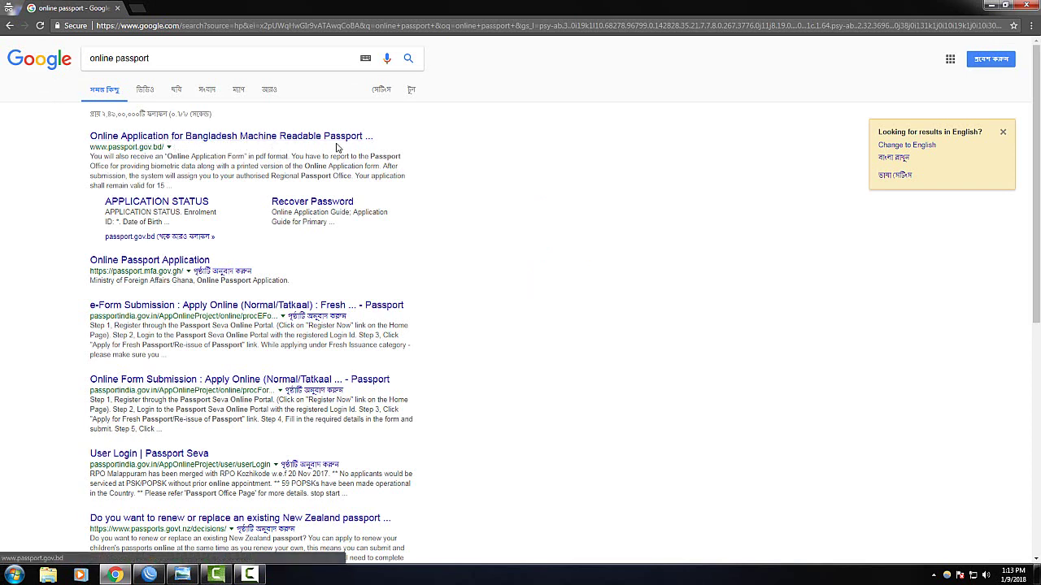
right_click(108, 140)
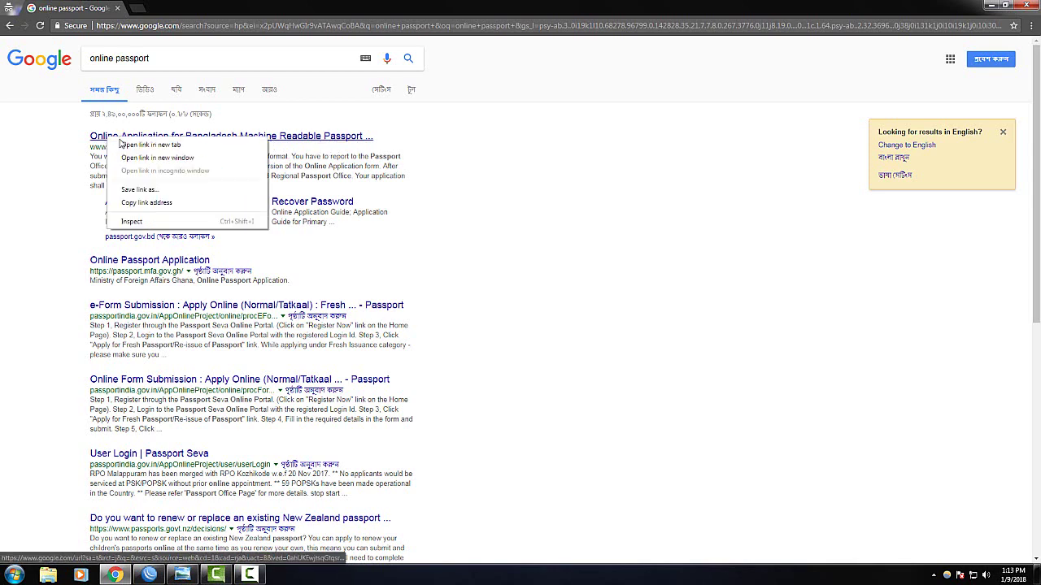
click(134, 146)
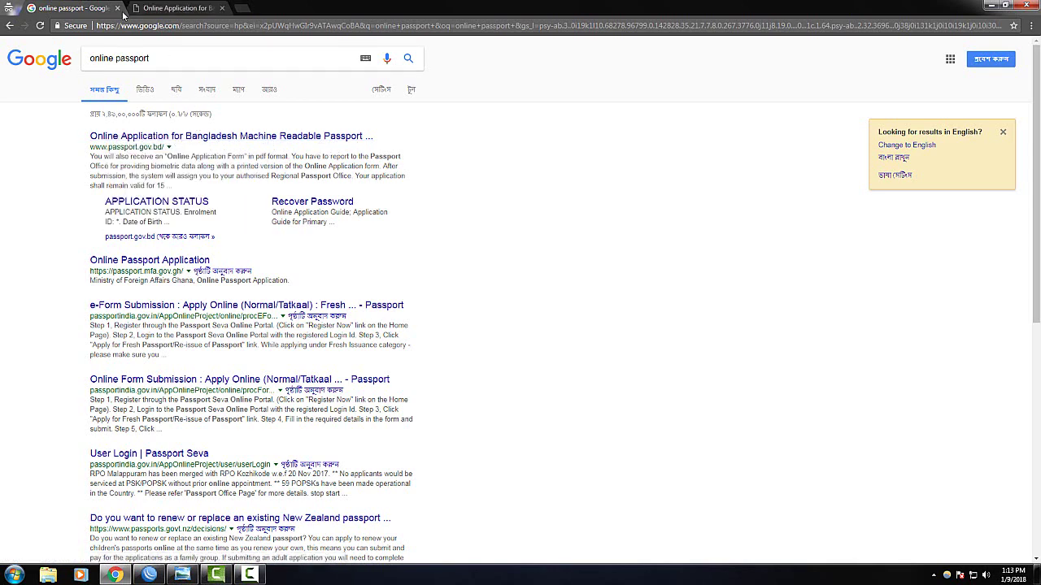
Close the Google tab, tick 'I have read the above information' and continue to online enrolment
click(117, 8)
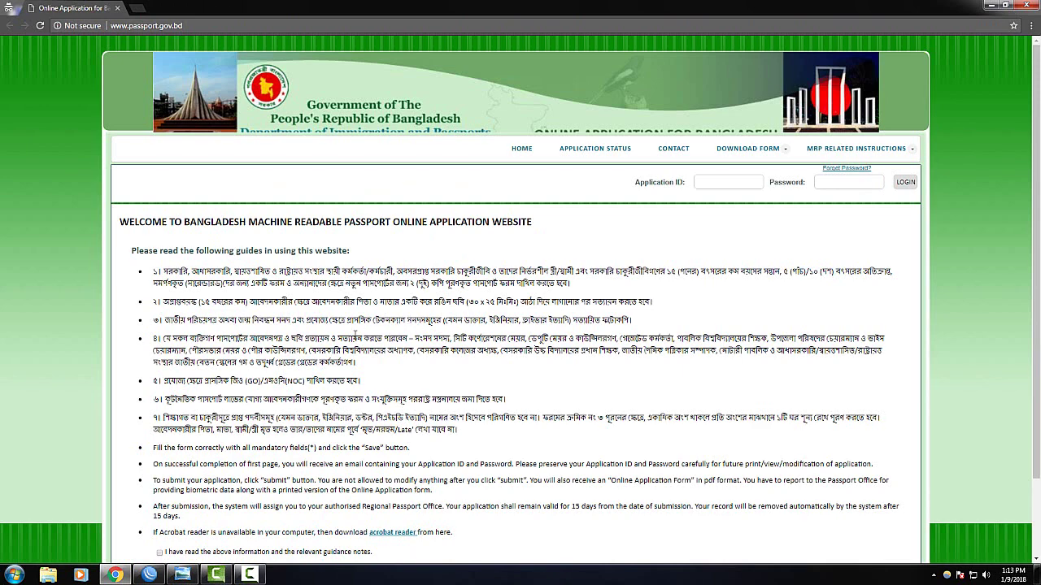
scroll(390, 335, down, 2)
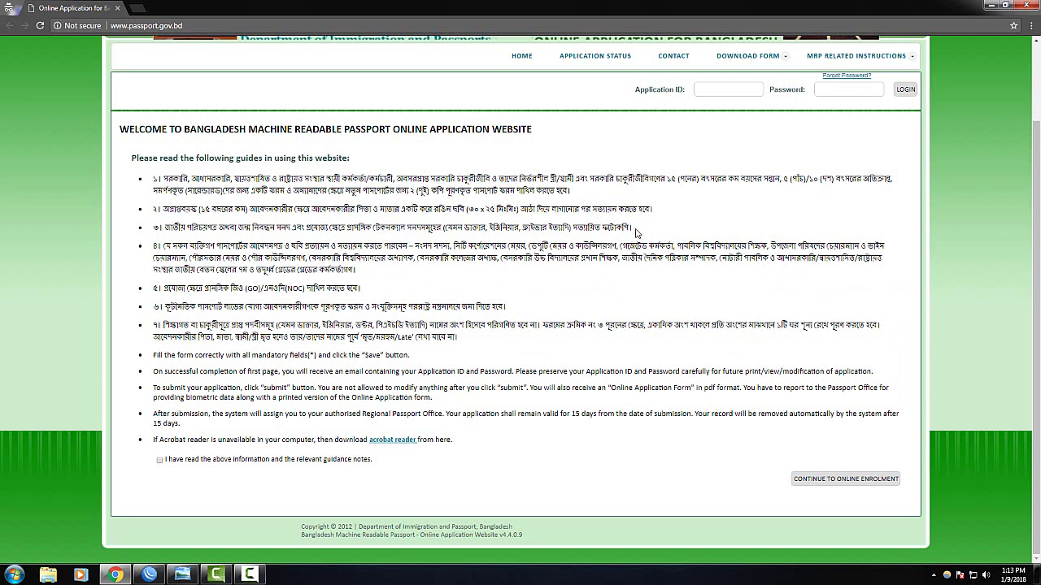
click(161, 460)
scroll(372, 281, up, 2)
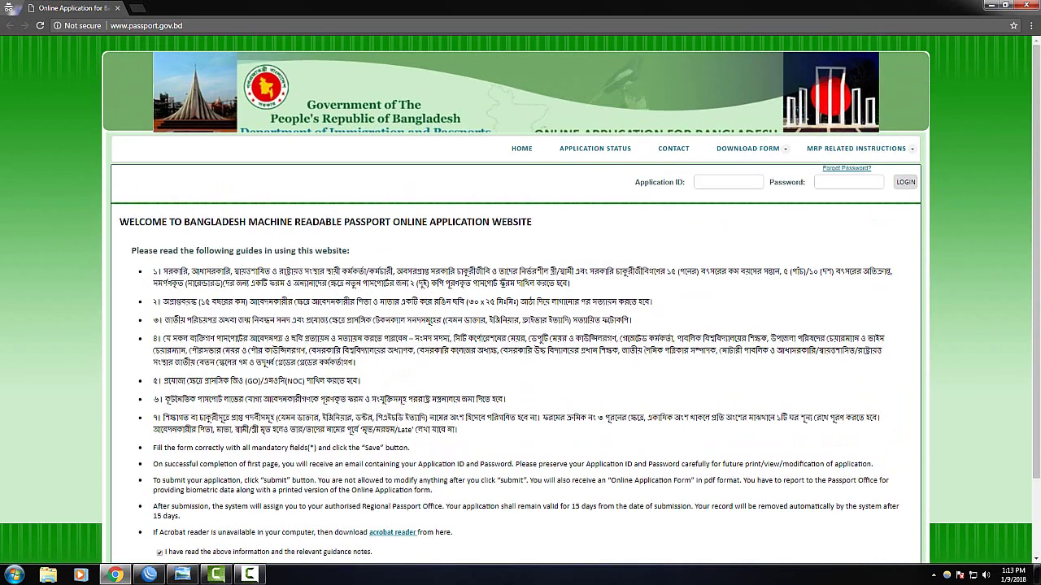
scroll(203, 407, down, 2)
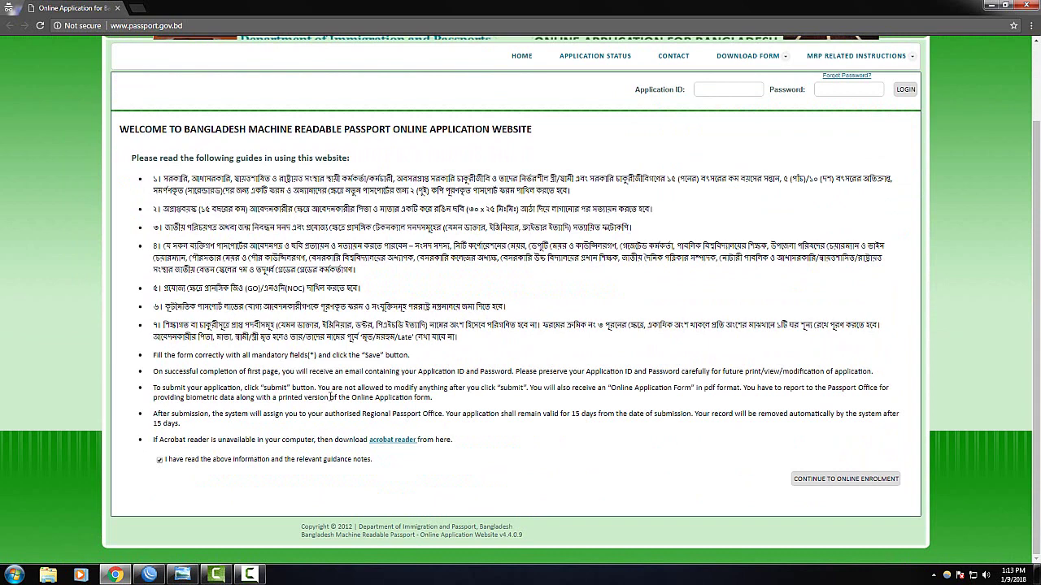
click(844, 481)
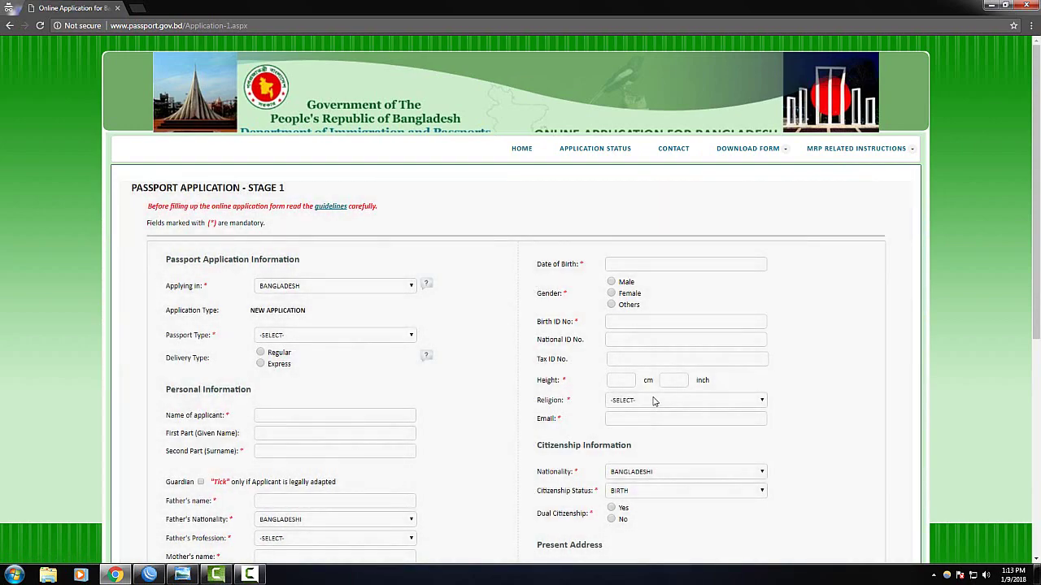
Keep BANGLADESH as the country in the Applying in field
scroll(657, 397, down, 5)
scroll(659, 396, up, 5)
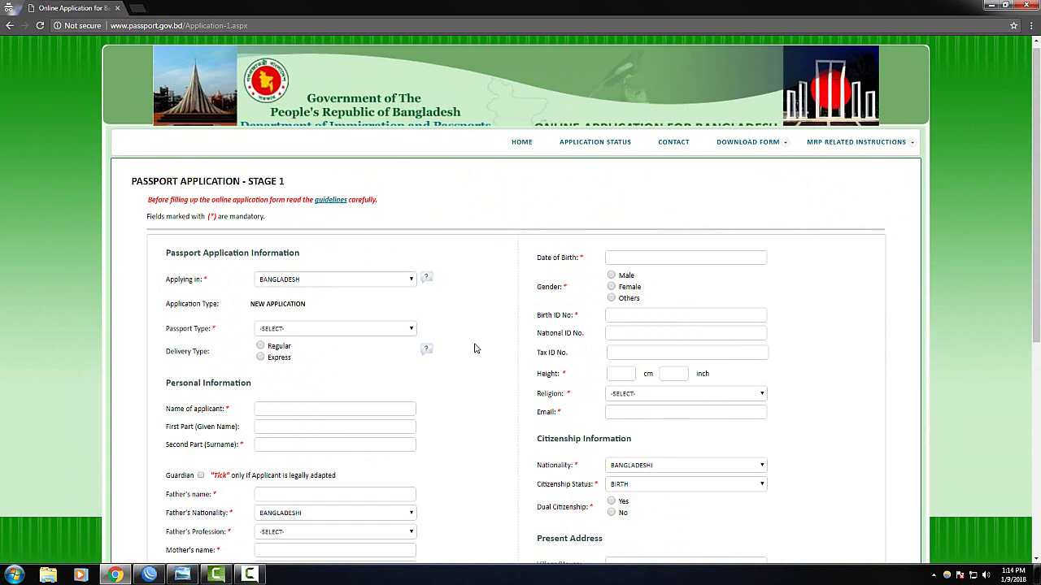
scroll(519, 404, down, 5)
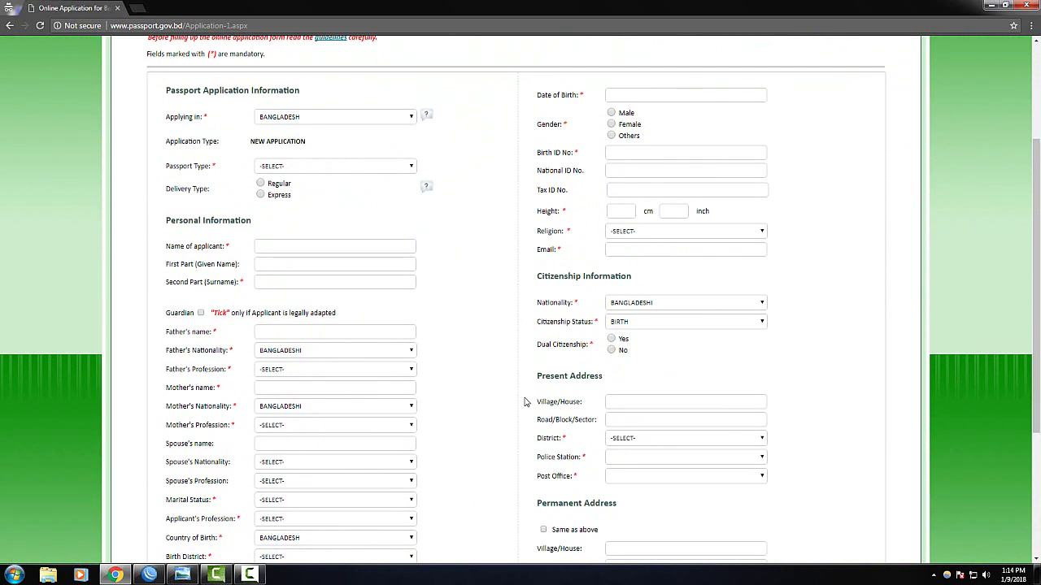
scroll(531, 395, up, 5)
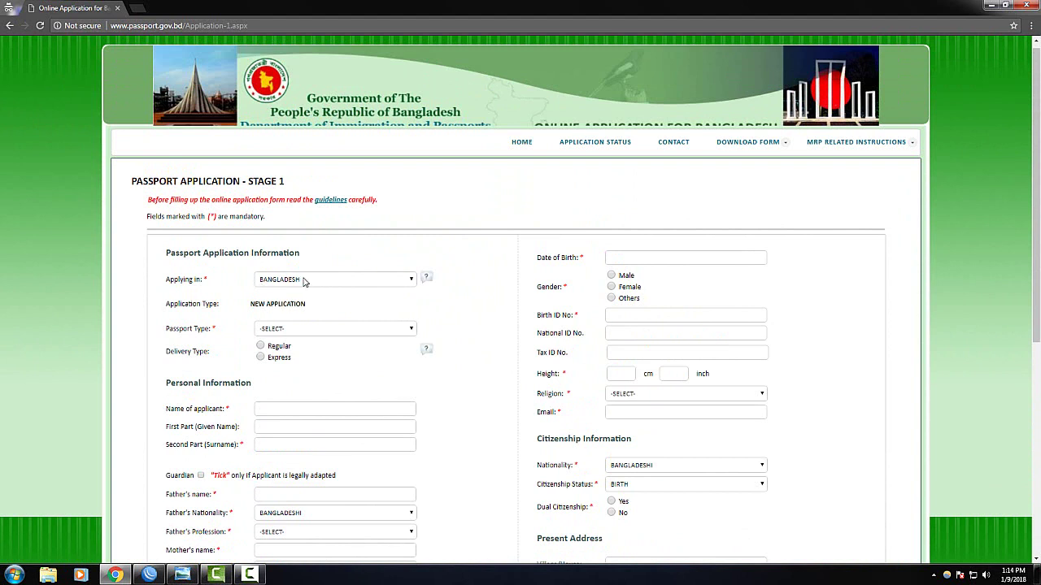
click(304, 281)
click(304, 281)
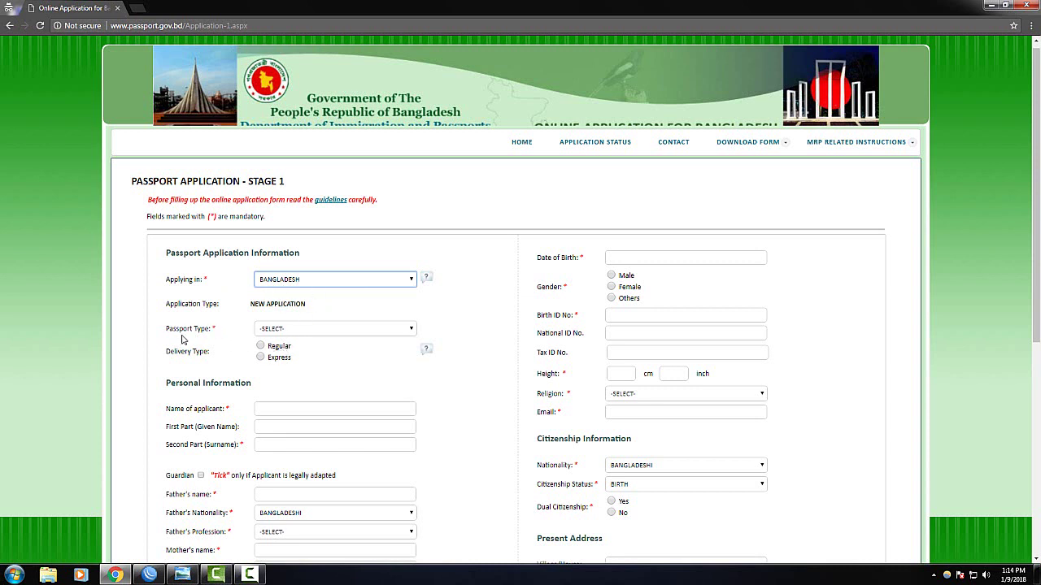
Set Passport Type to ORDINARY and Delivery Type to Regular, leaving the supporting document unchosen
click(282, 331)
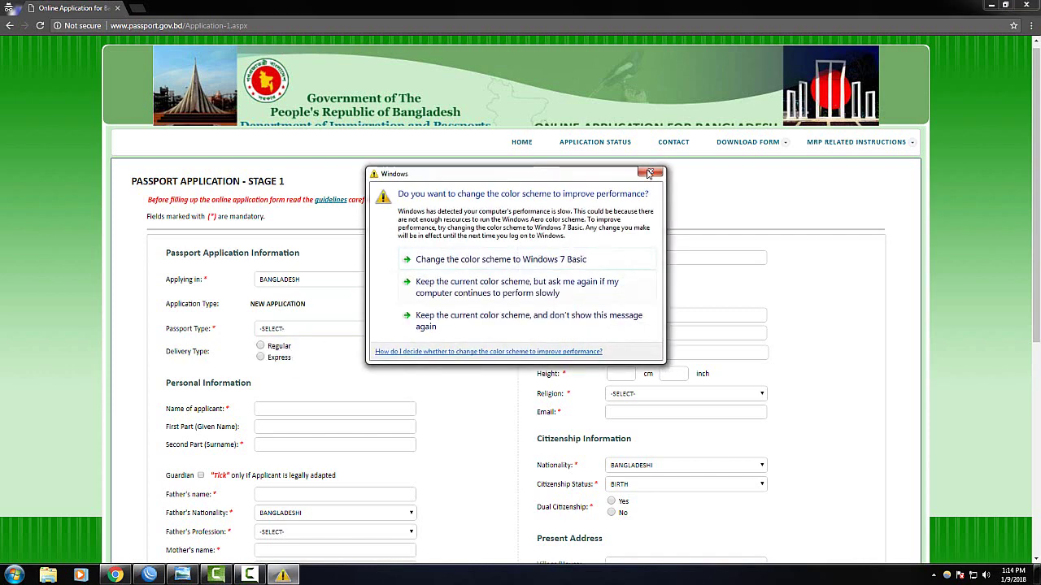
click(649, 173)
click(273, 332)
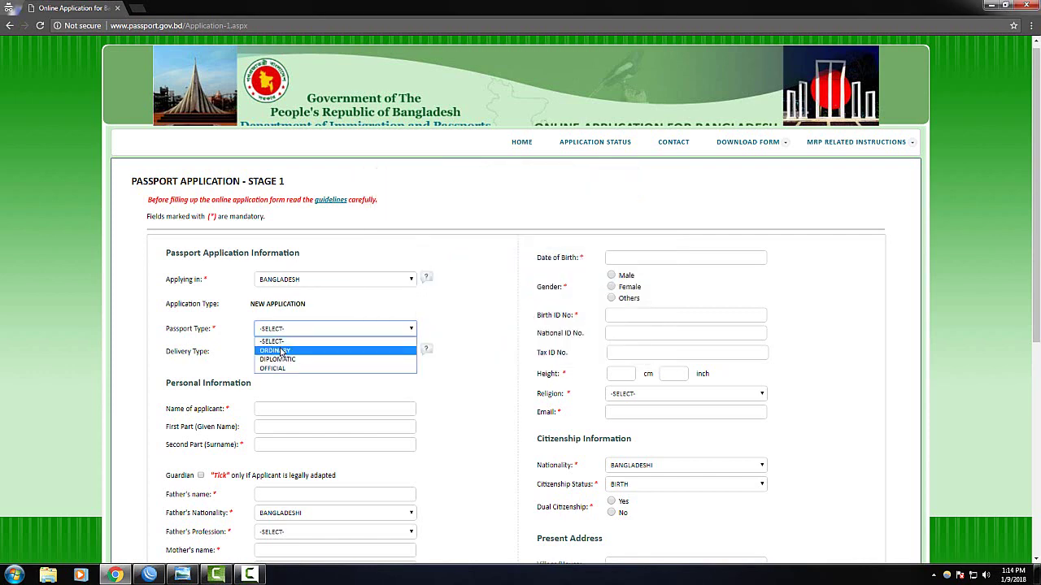
click(282, 352)
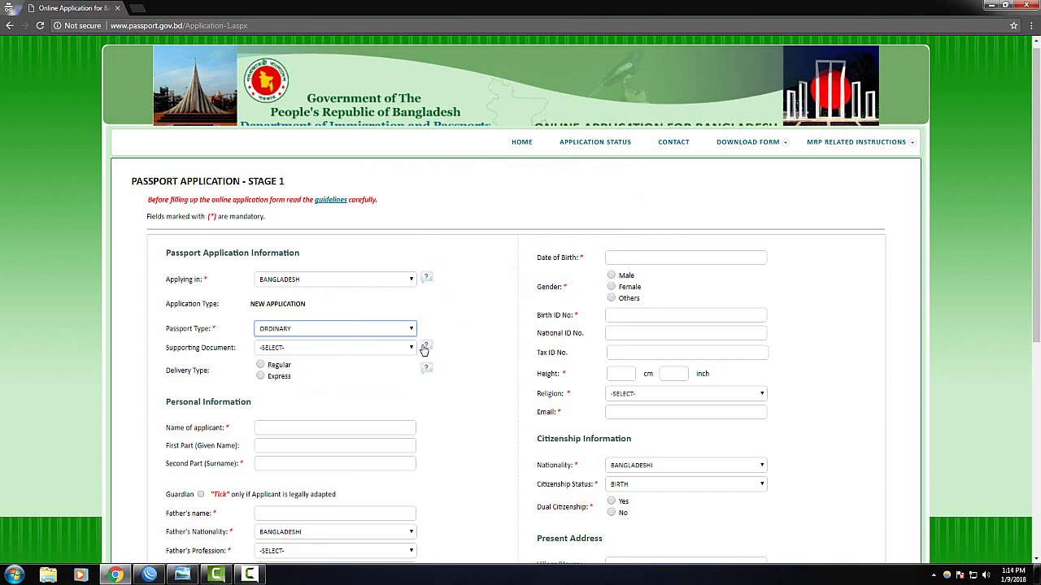
click(284, 349)
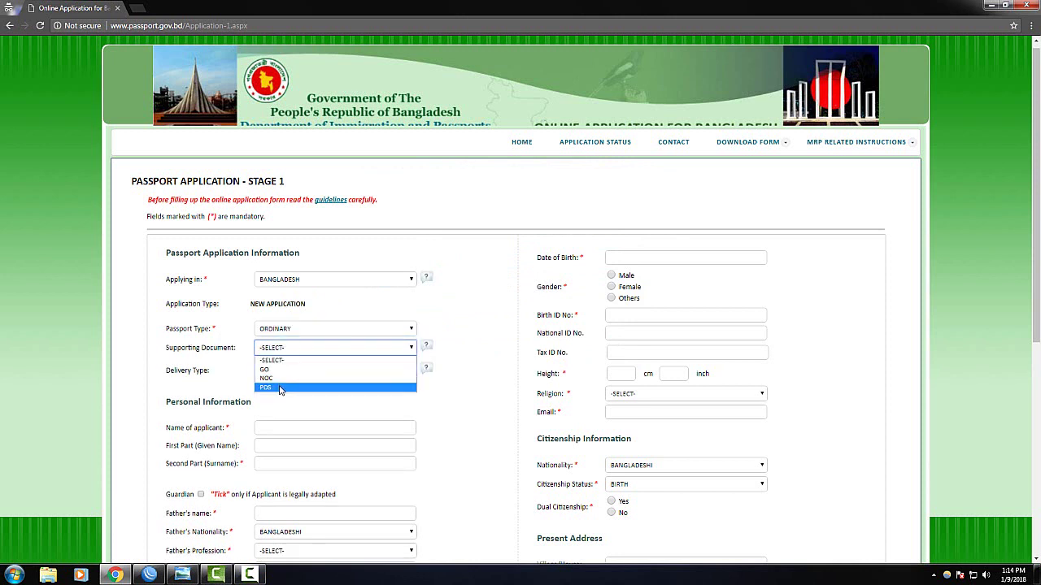
click(144, 349)
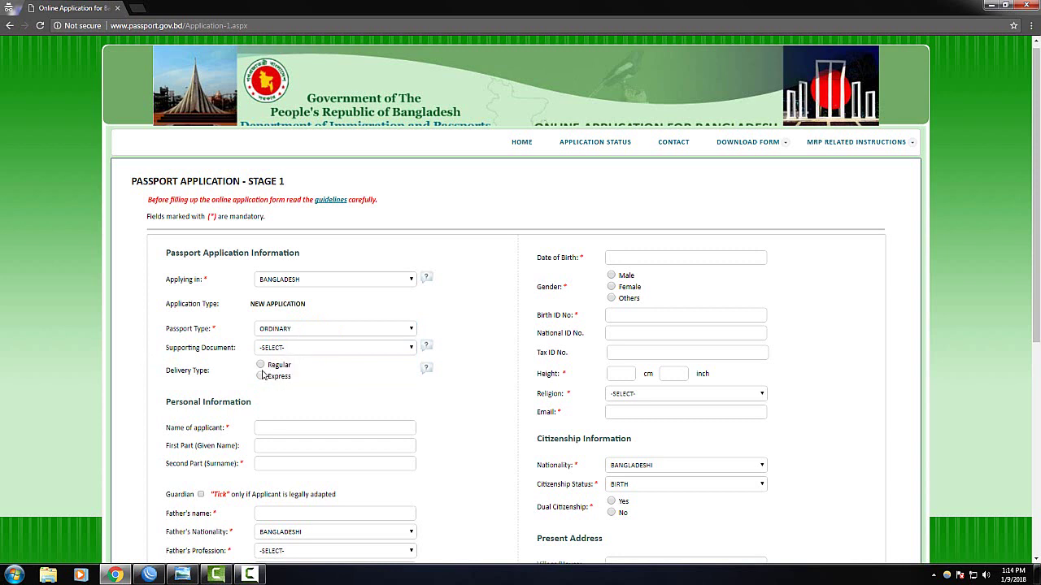
click(261, 365)
Fill in Name of applicant, First Part (Given Name) and Second Part (Surname) under Personal Information
scroll(284, 429, down, 1)
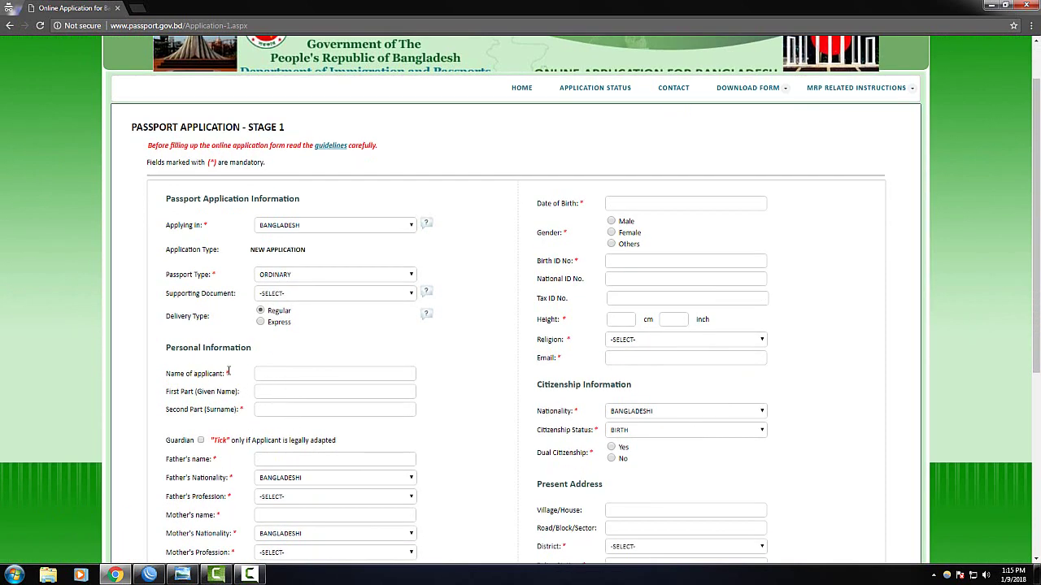
click(286, 370)
scroll(287, 370, down, 2)
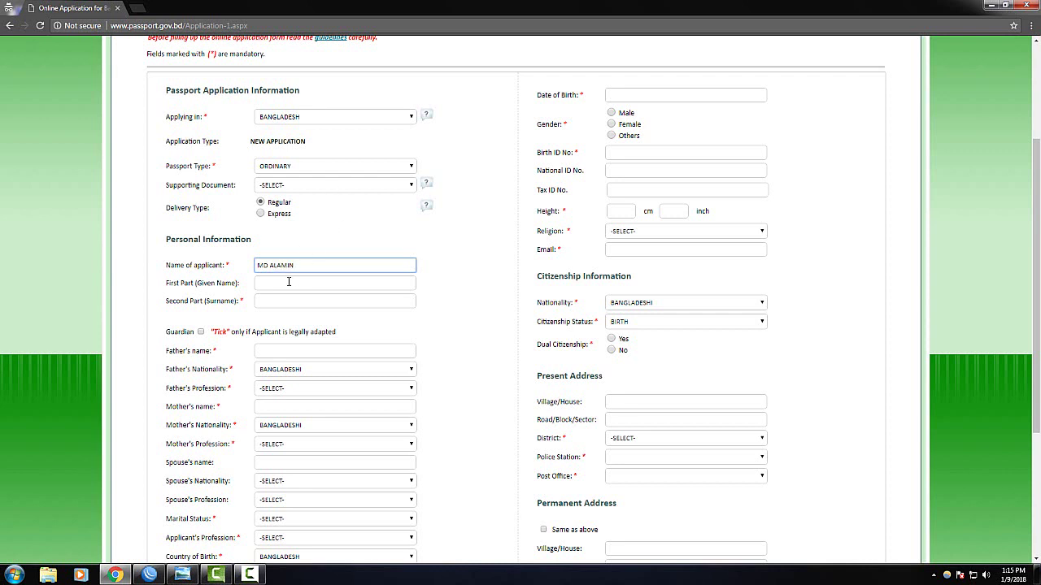
click(288, 281)
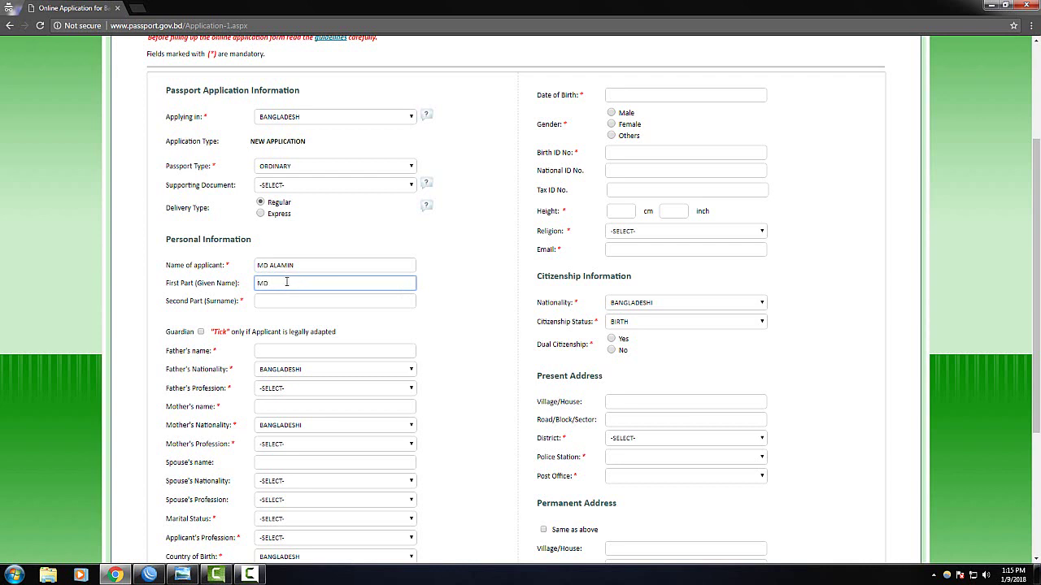
click(280, 300)
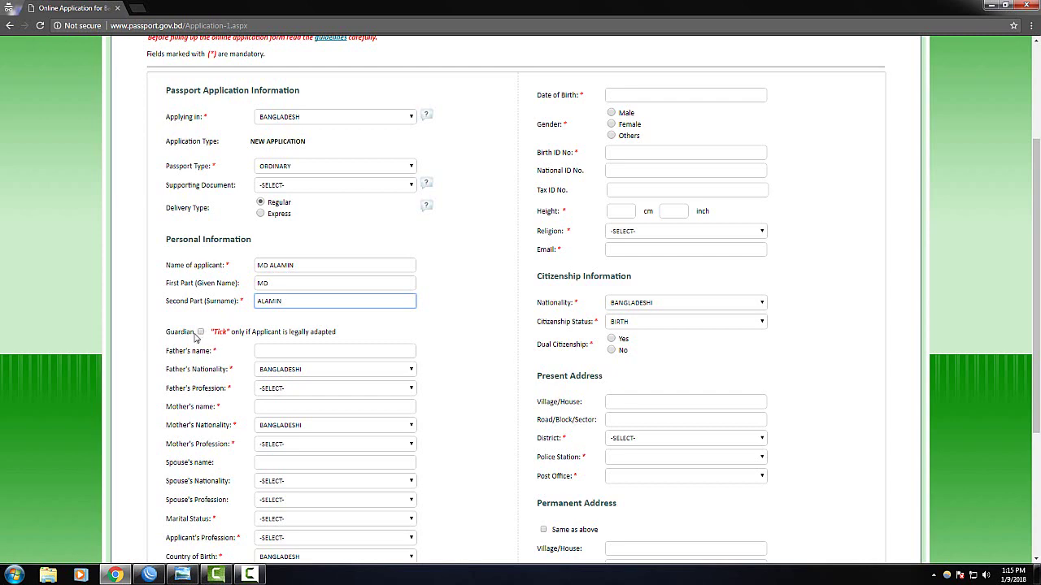
Dismiss the Windows colour-scheme prompt, type the father's name and show the Father's Profession choices
click(650, 171)
click(307, 352)
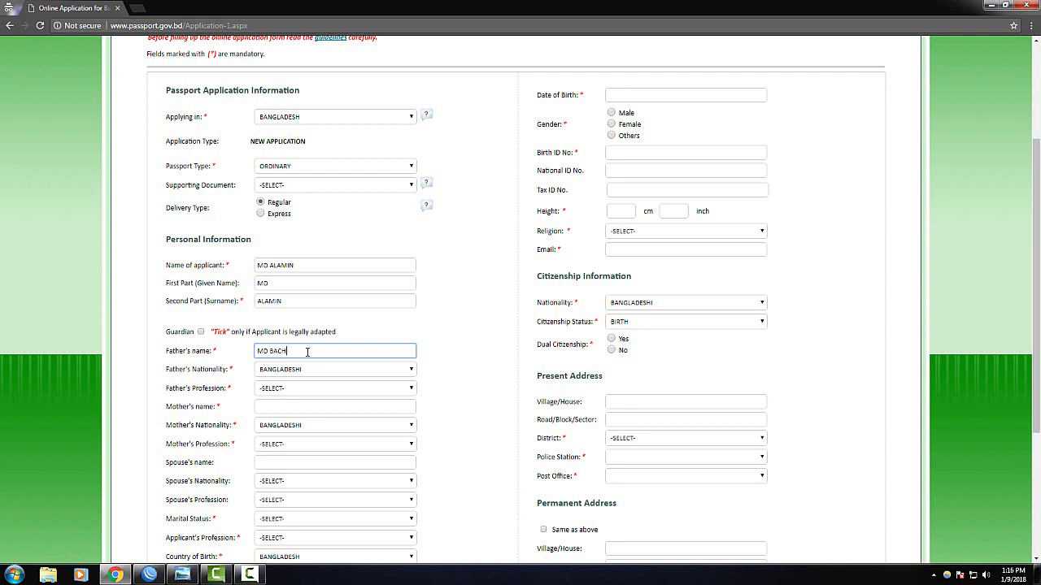
text(UY)
click(271, 389)
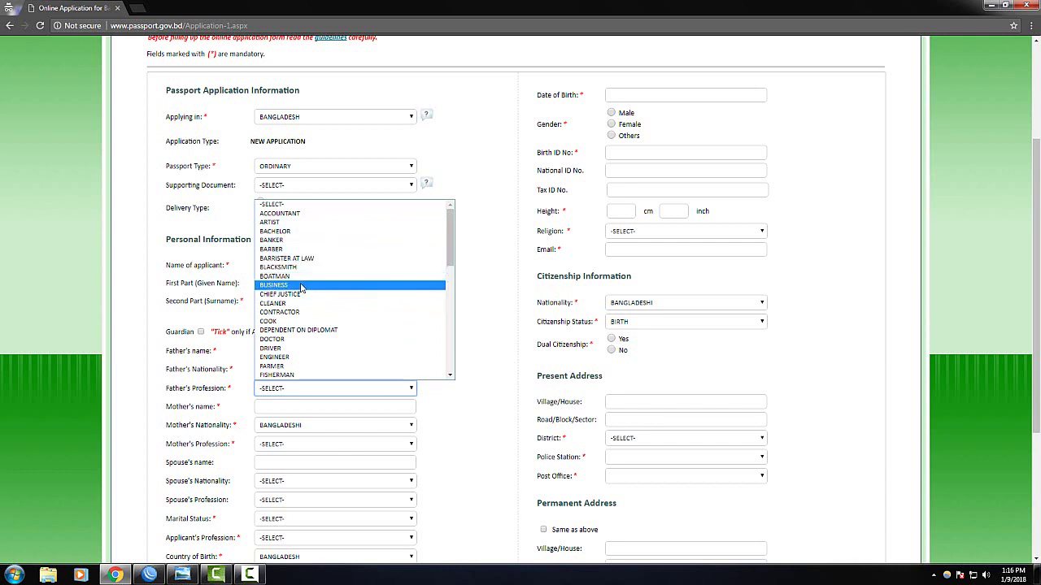
Set the father's profession to BUSINESS
click(301, 285)
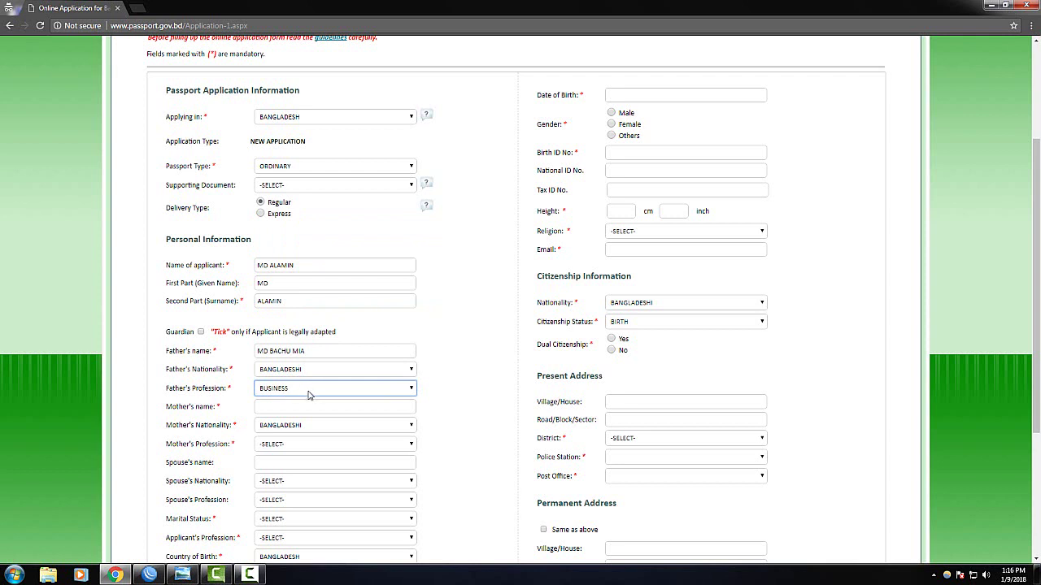
click(305, 395)
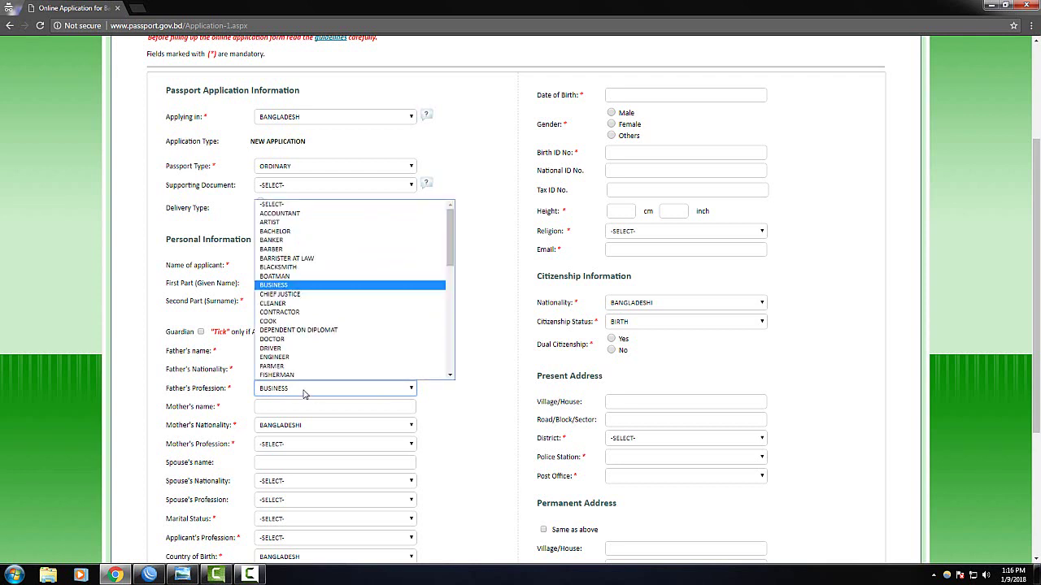
mouse_move(449, 257)
mouse_down()
mouse_move(443, 354)
mouse_move(447, 272)
mouse_up()
click(459, 293)
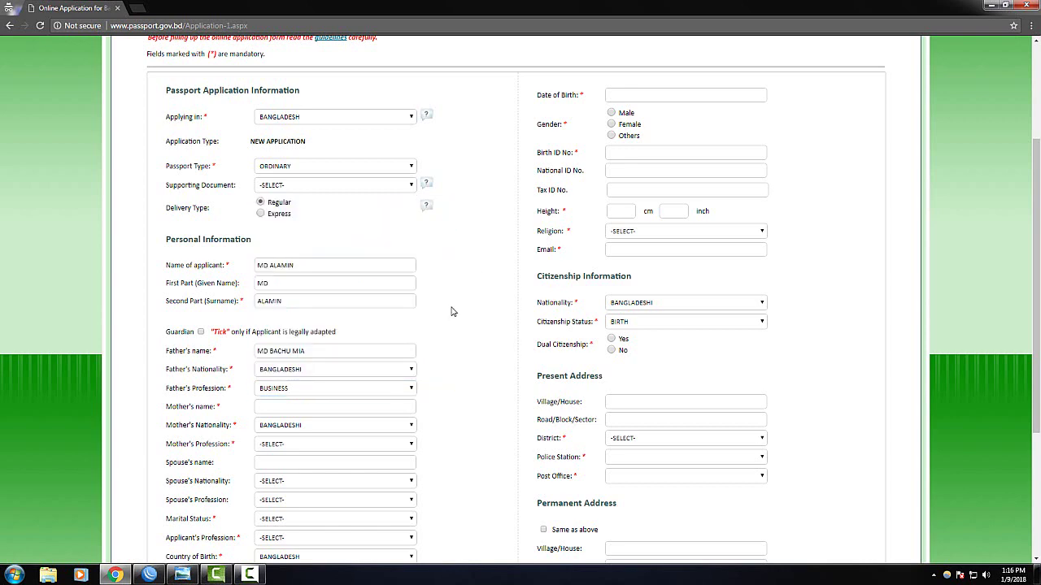
Enter the mother's name and choose COOK as the mother's profession
click(274, 409)
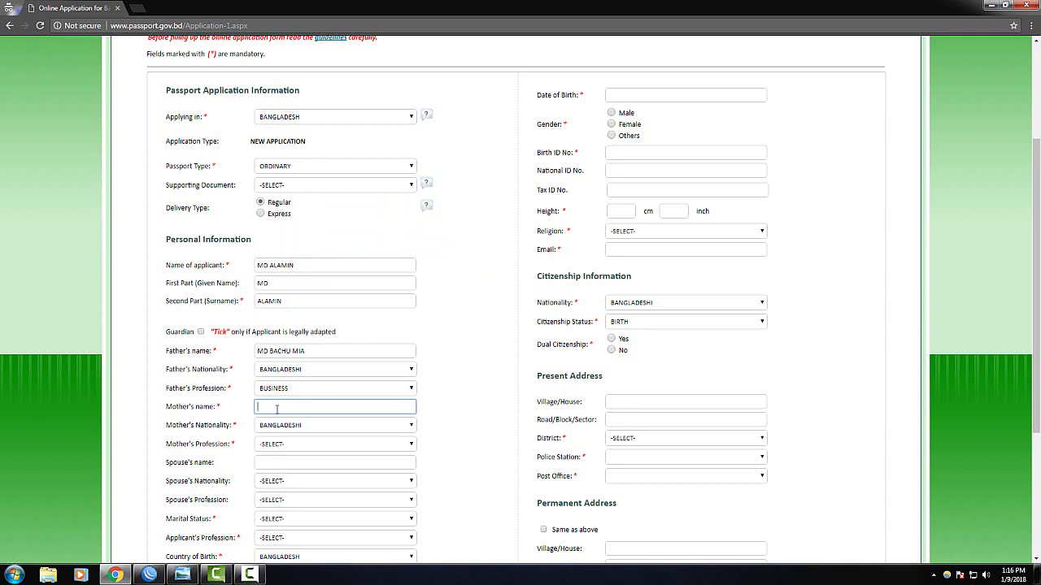
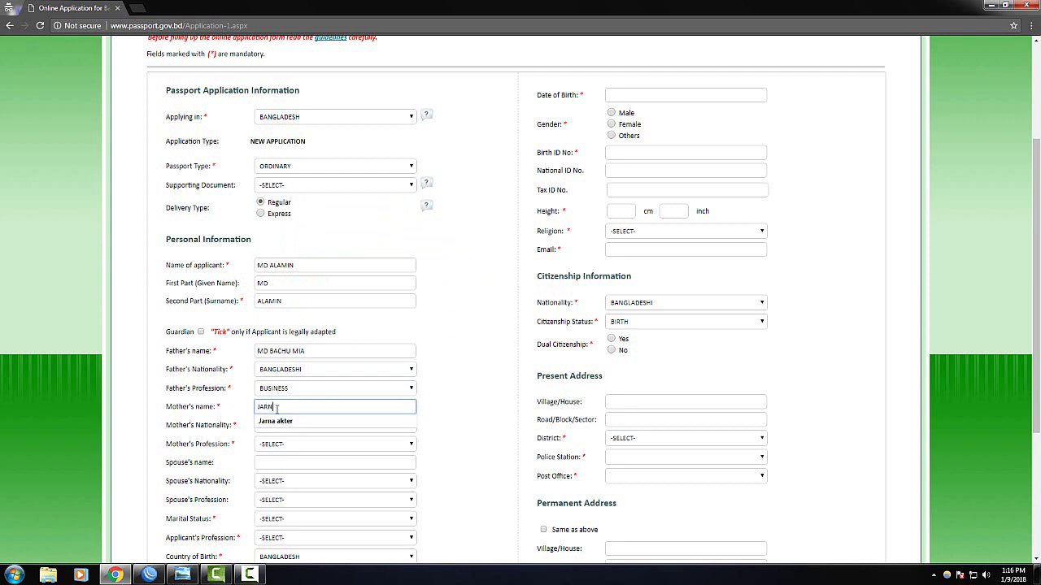
click(472, 361)
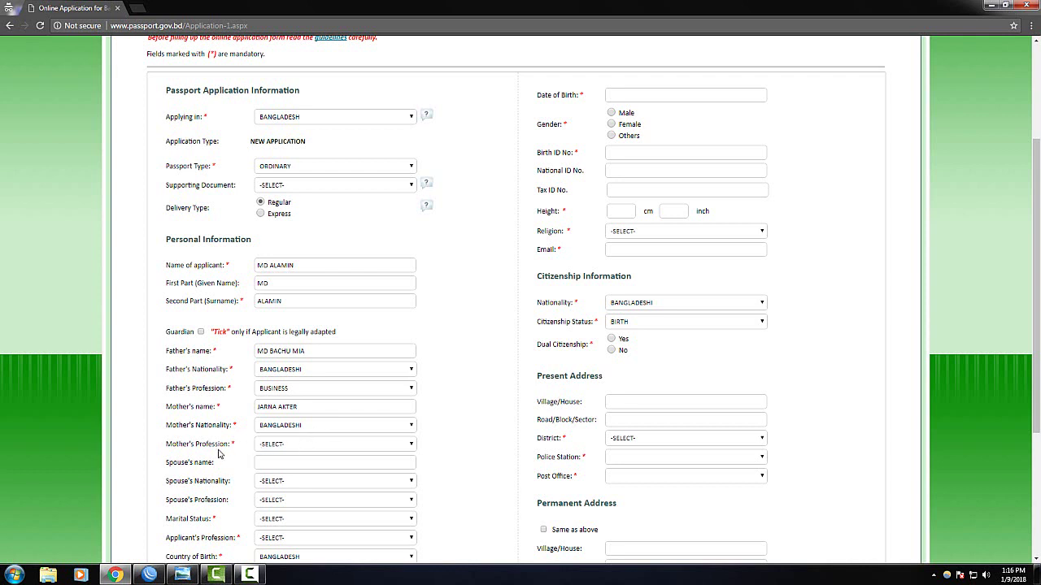
click(301, 446)
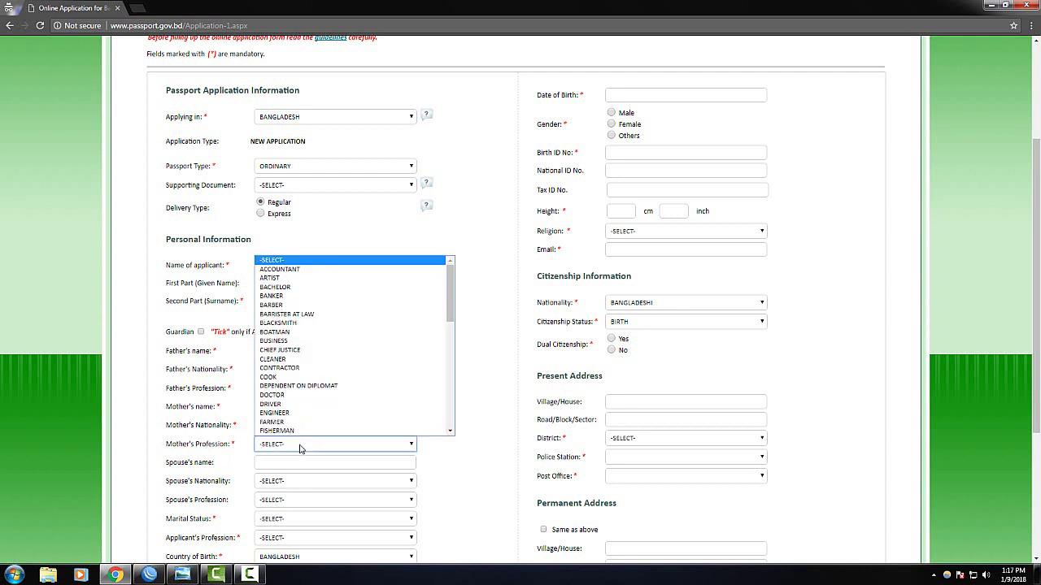
click(328, 378)
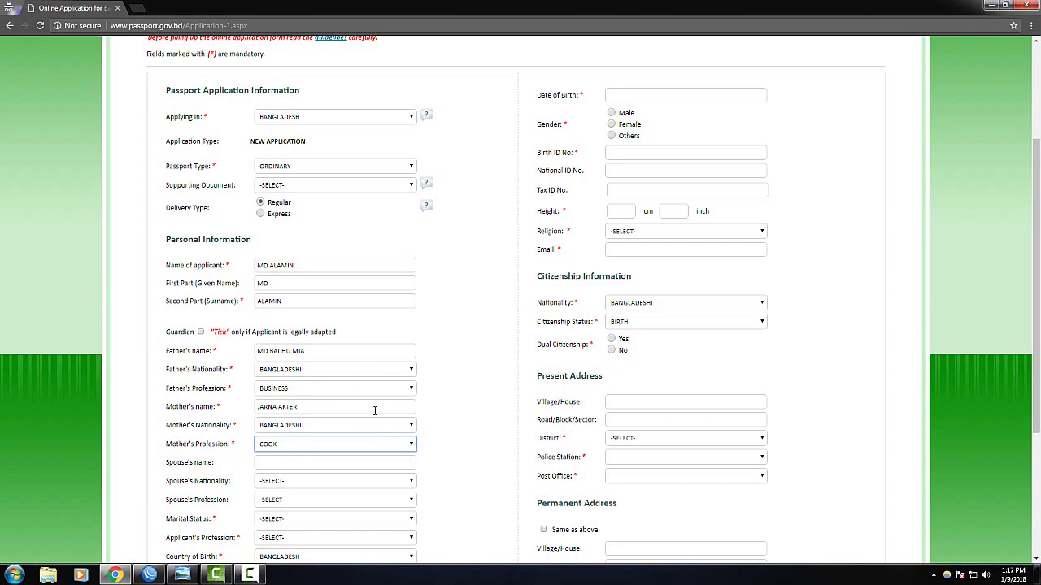
scroll(366, 415, down, 3)
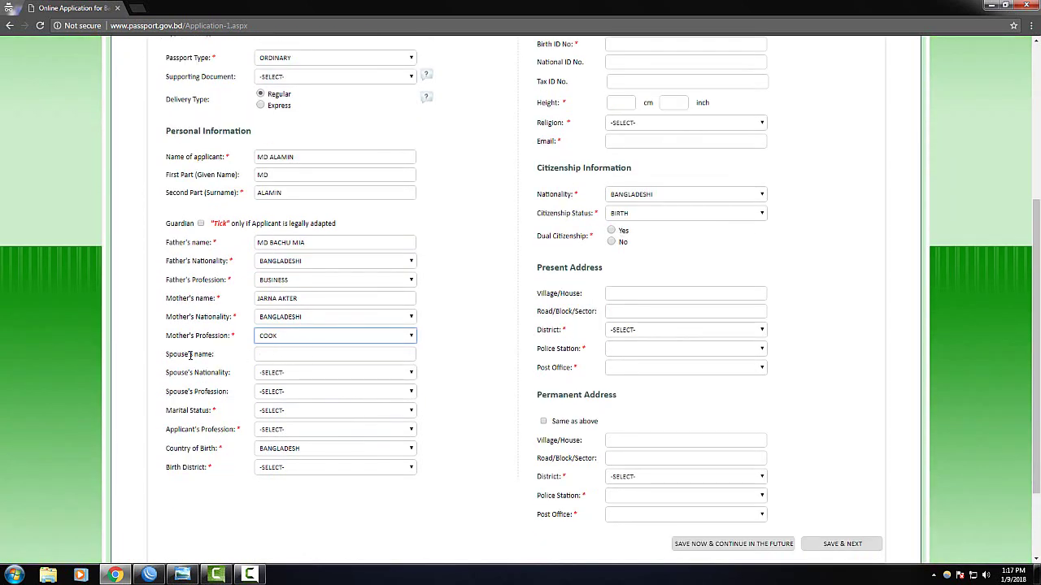
Confirm COOK as the mother's profession and enter the spouse's name
key(ctrl+minus)
key(ctrl+minus)
key(ctrl+plus)
key(ctrl+plus)
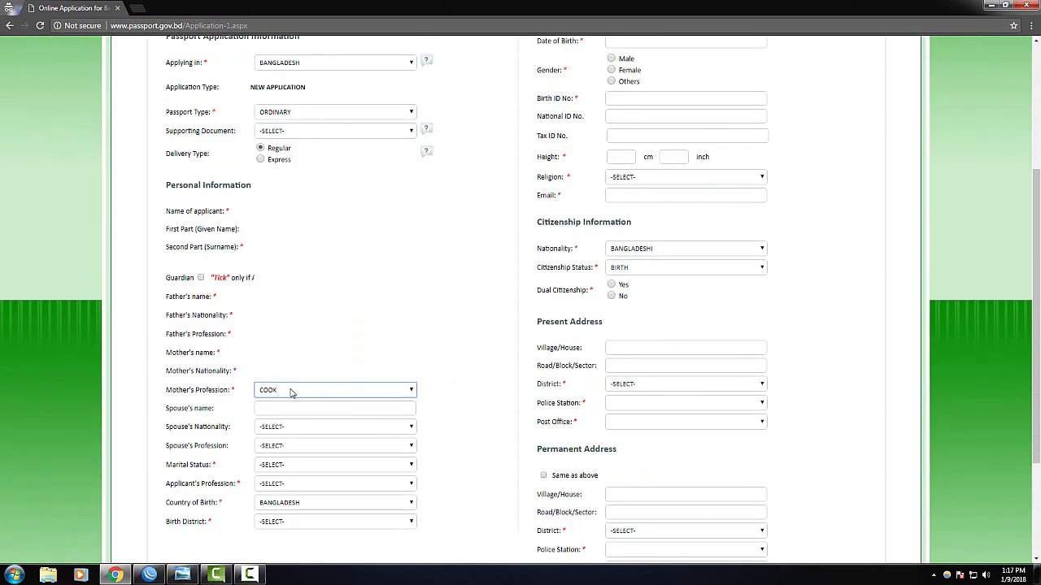
click(291, 392)
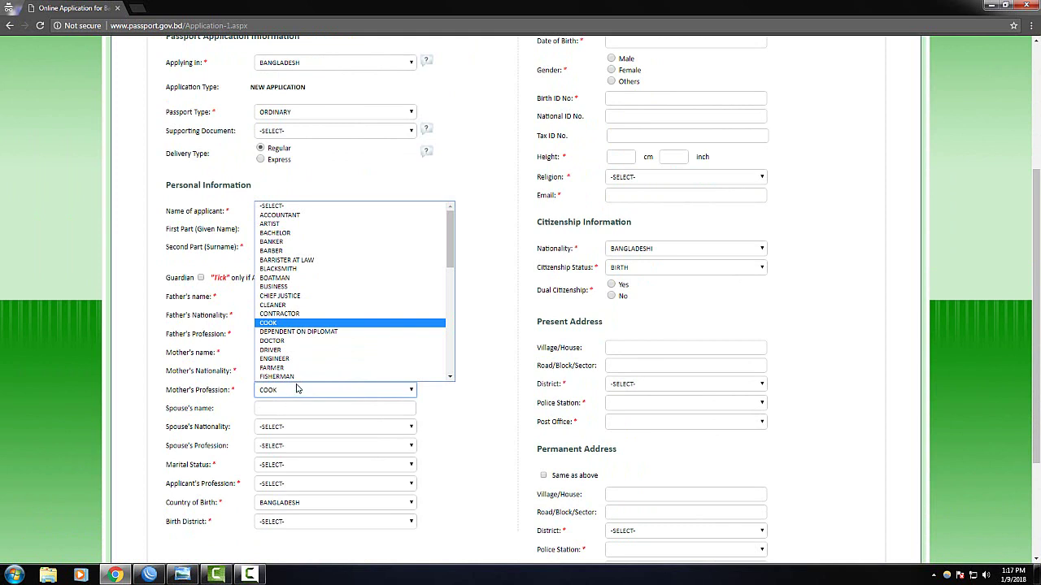
click(298, 392)
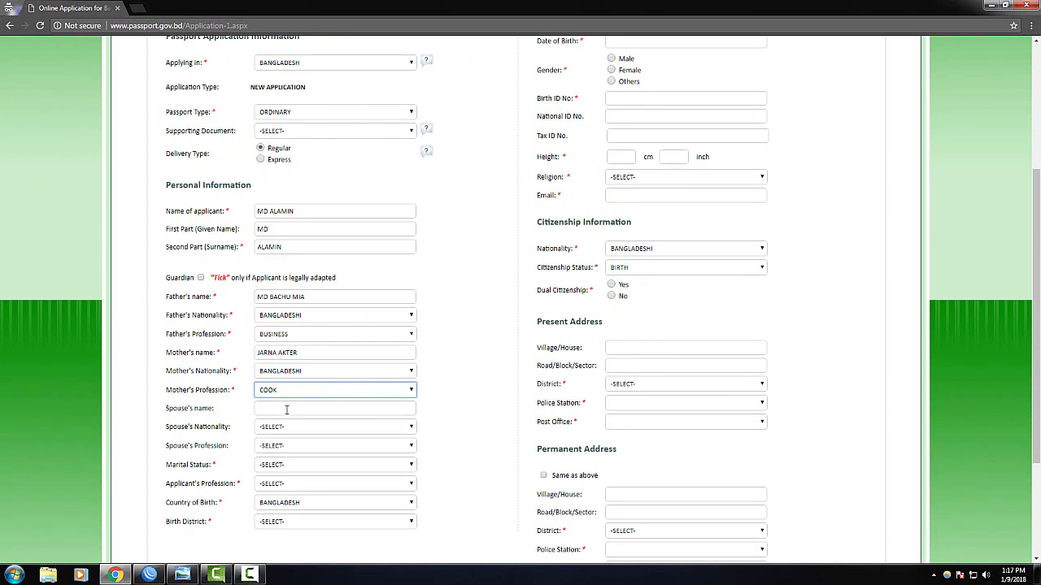
click(286, 410)
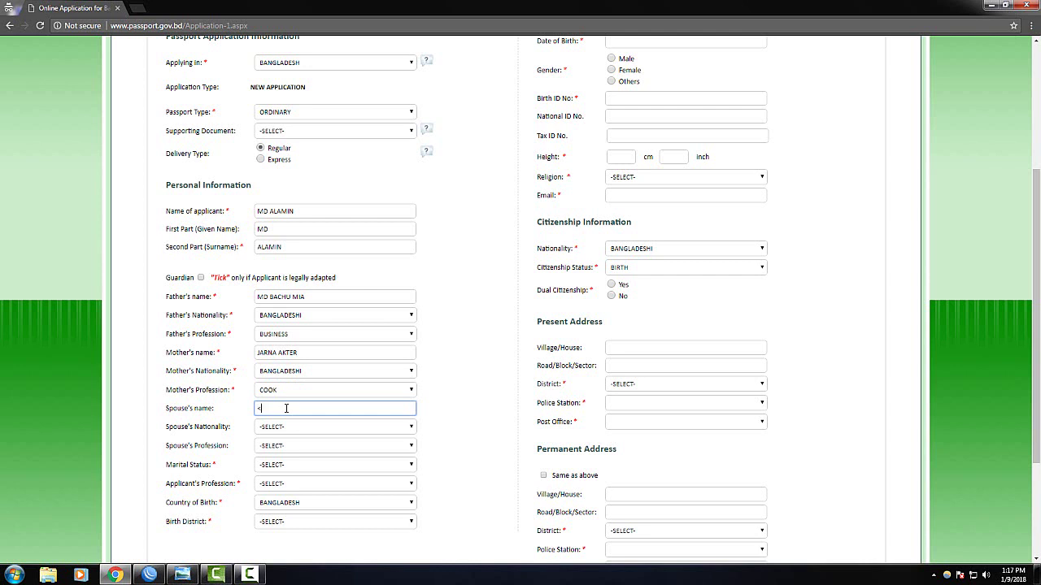
text(MD BAC)
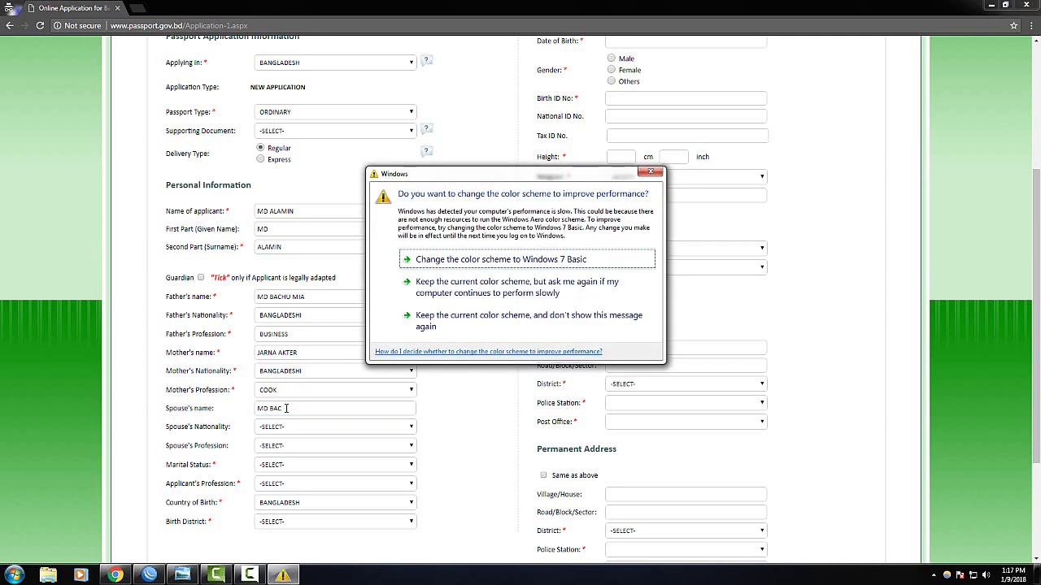
click(651, 172)
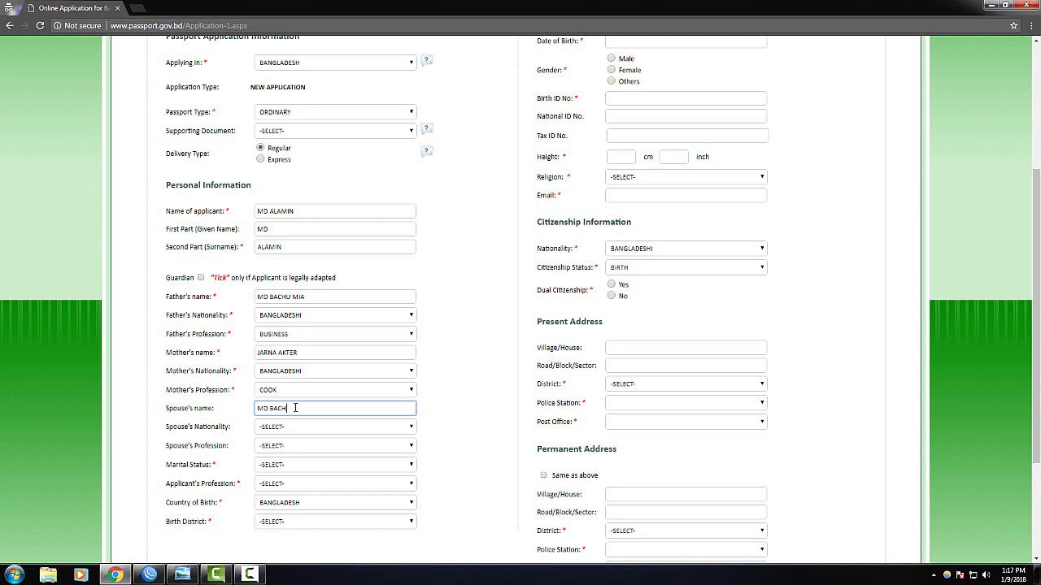
click(295, 407)
Set spouse nationality BANGLADESHI, spouse profession BUSINESS and marital status MARRIED
click(310, 430)
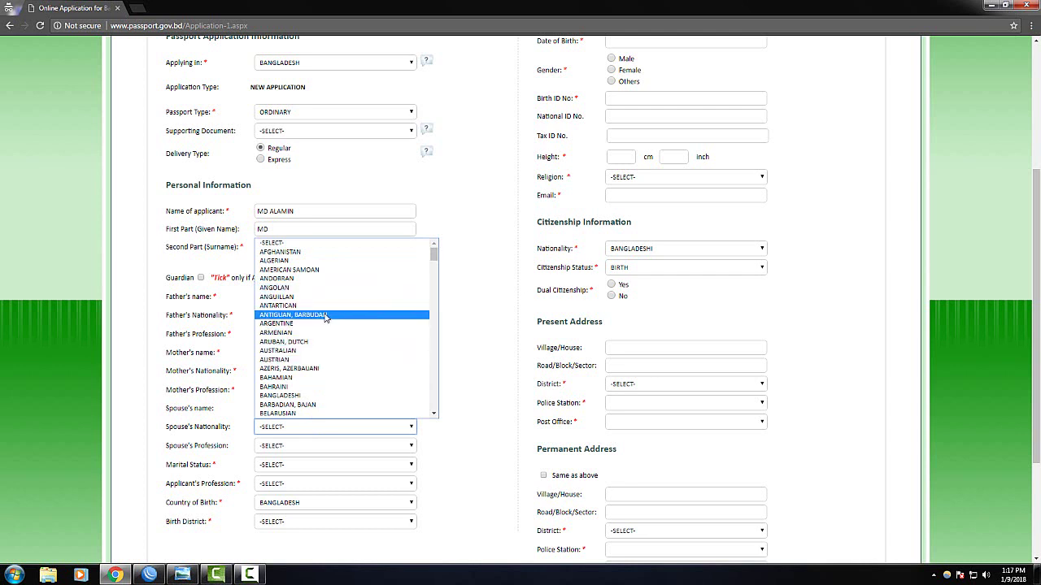
click(310, 396)
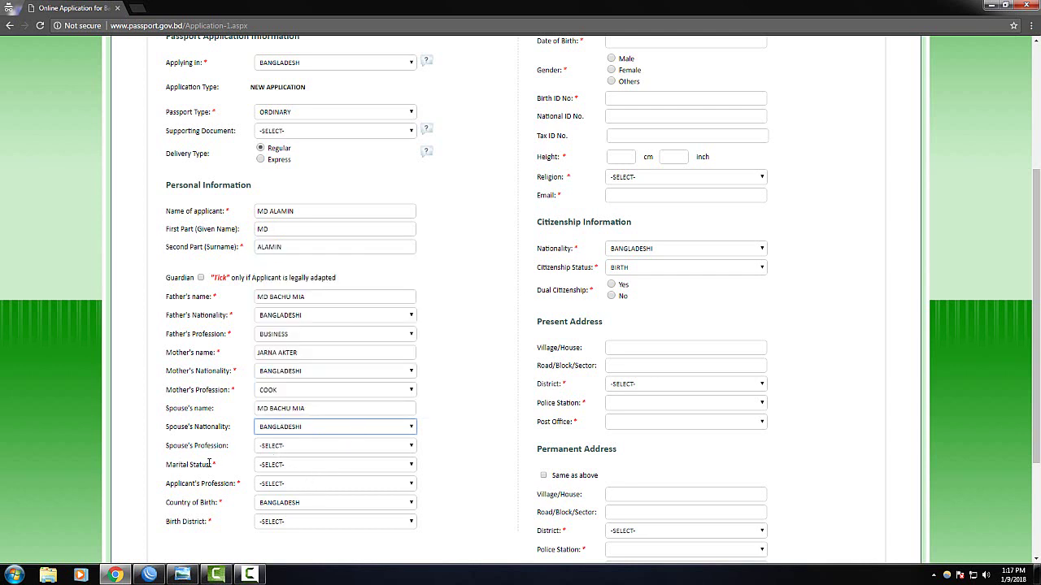
click(277, 447)
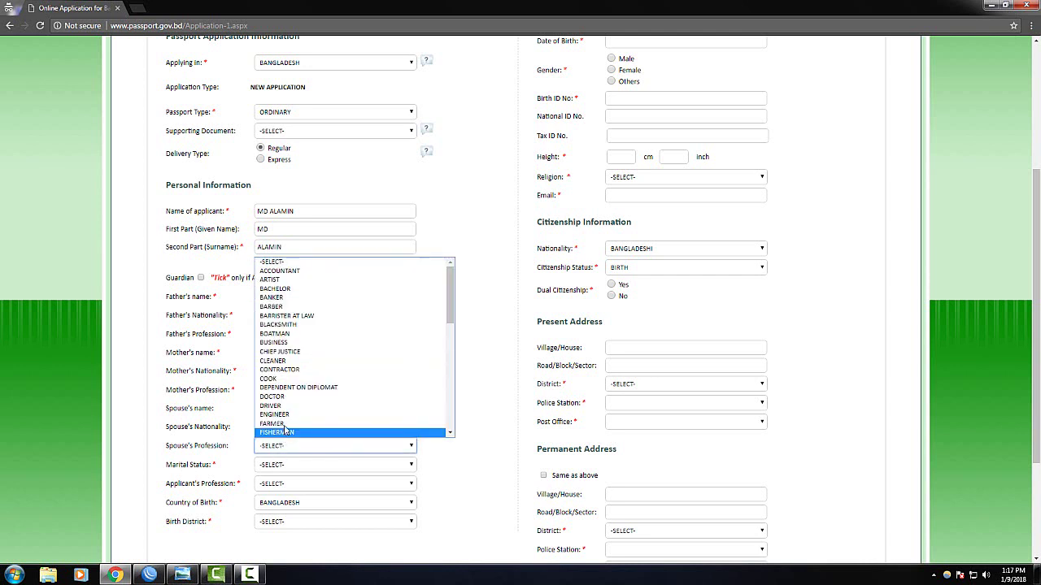
click(303, 342)
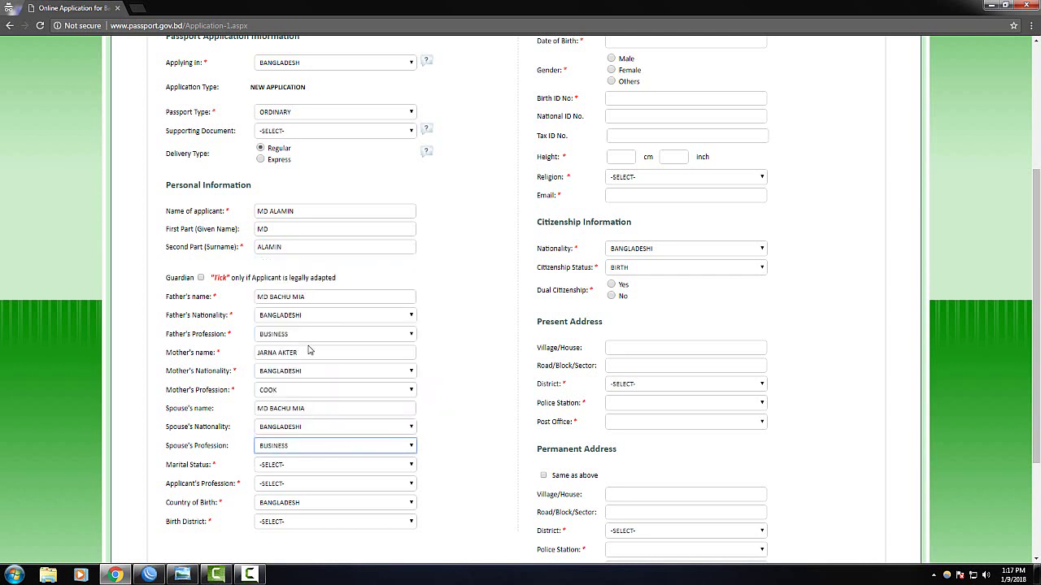
click(299, 465)
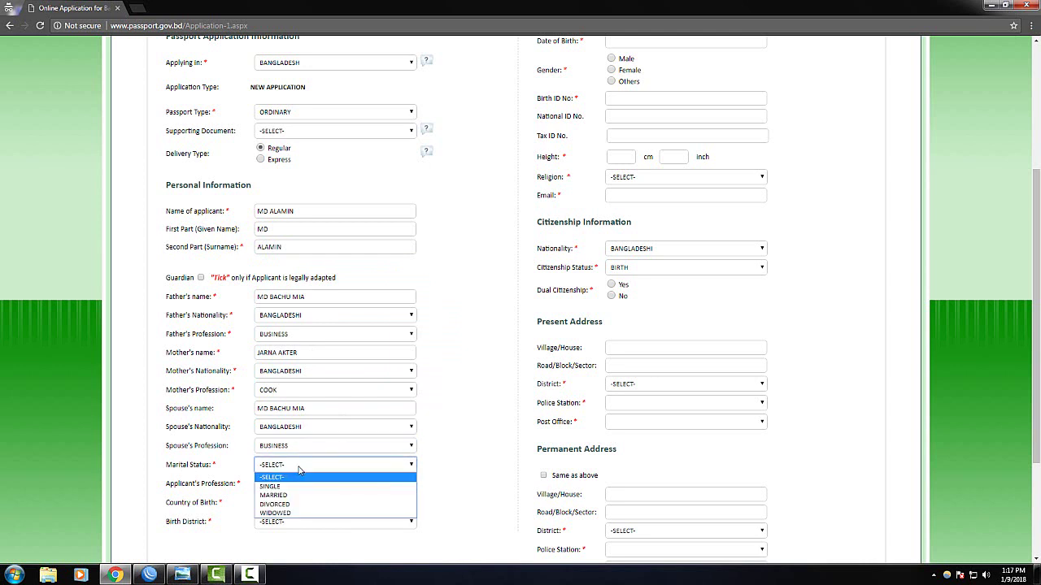
click(291, 495)
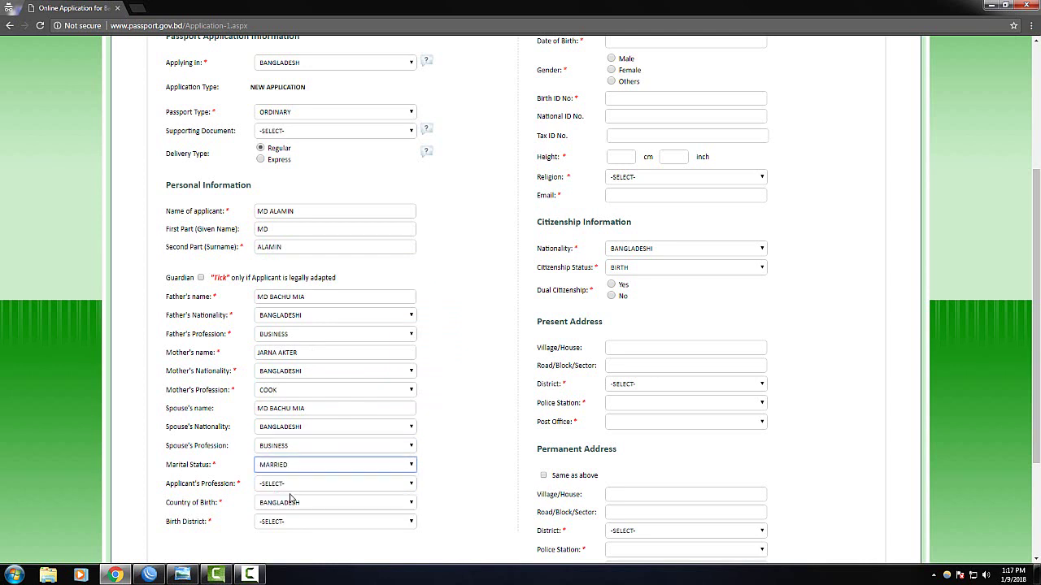
Set the applicant's profession to STUDENT and birth district to GAZIPUR
click(272, 486)
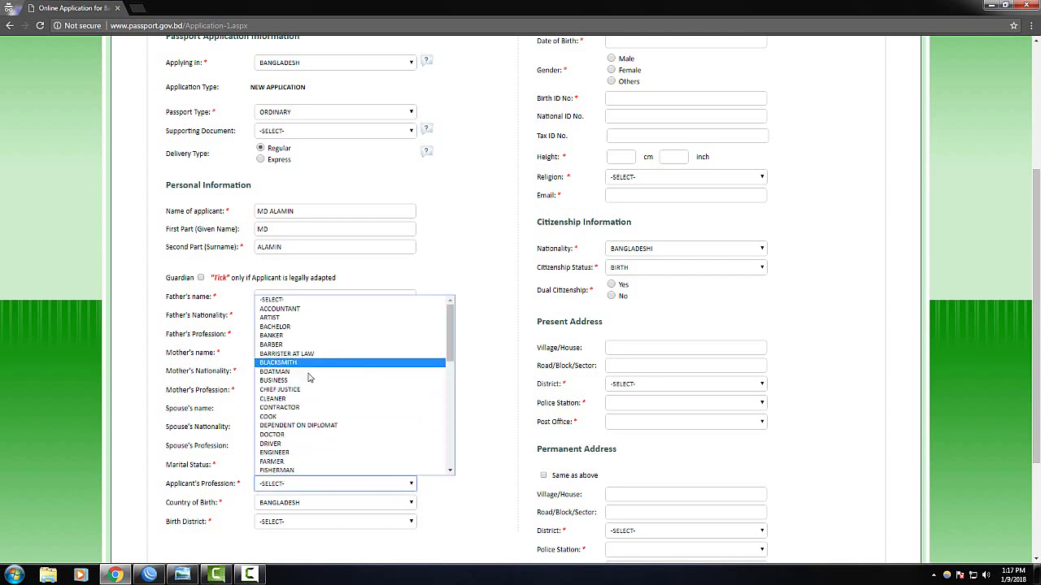
scroll(297, 439, down, 5)
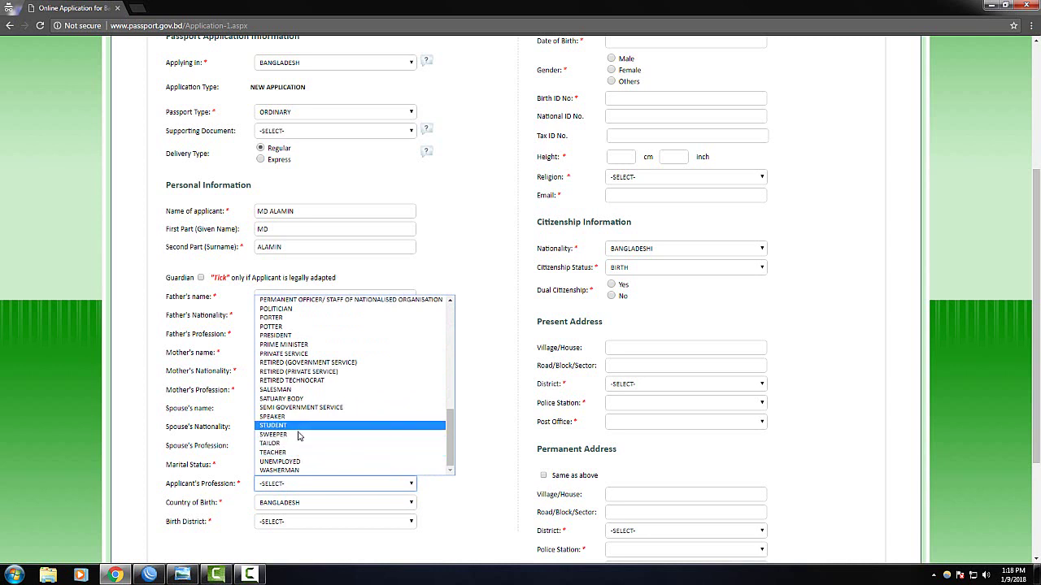
click(298, 426)
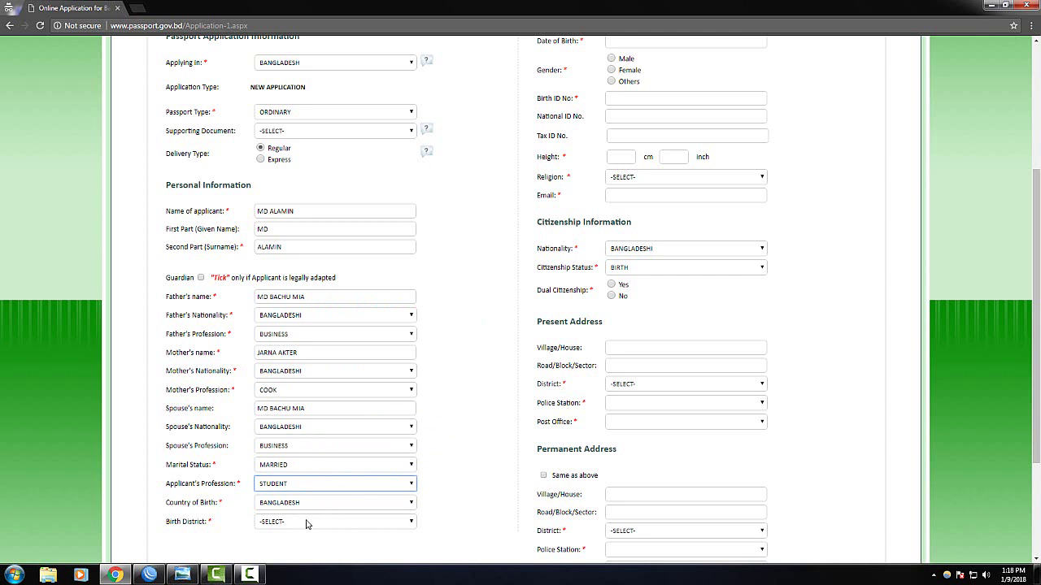
click(276, 527)
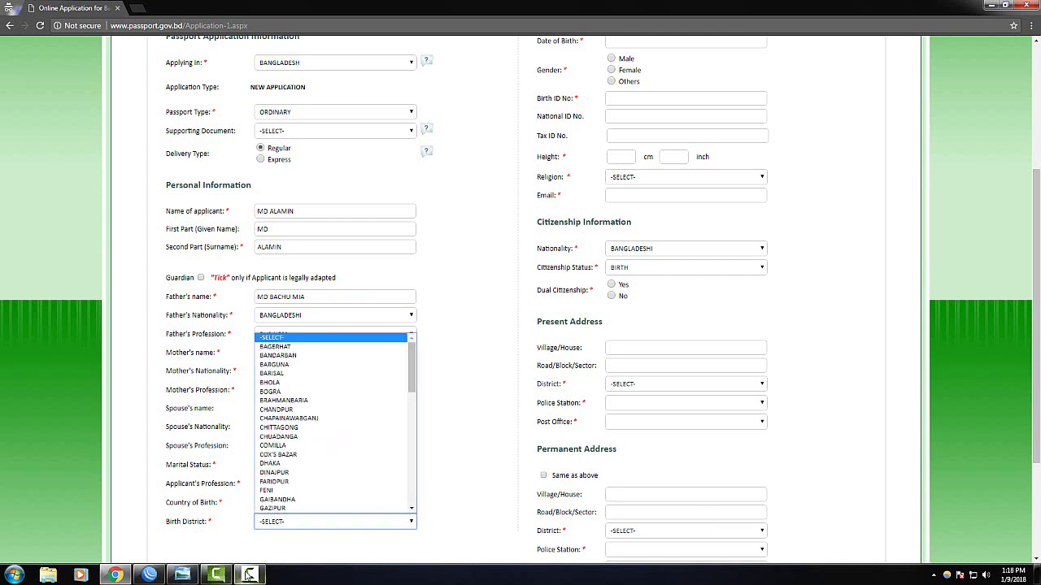
click(216, 575)
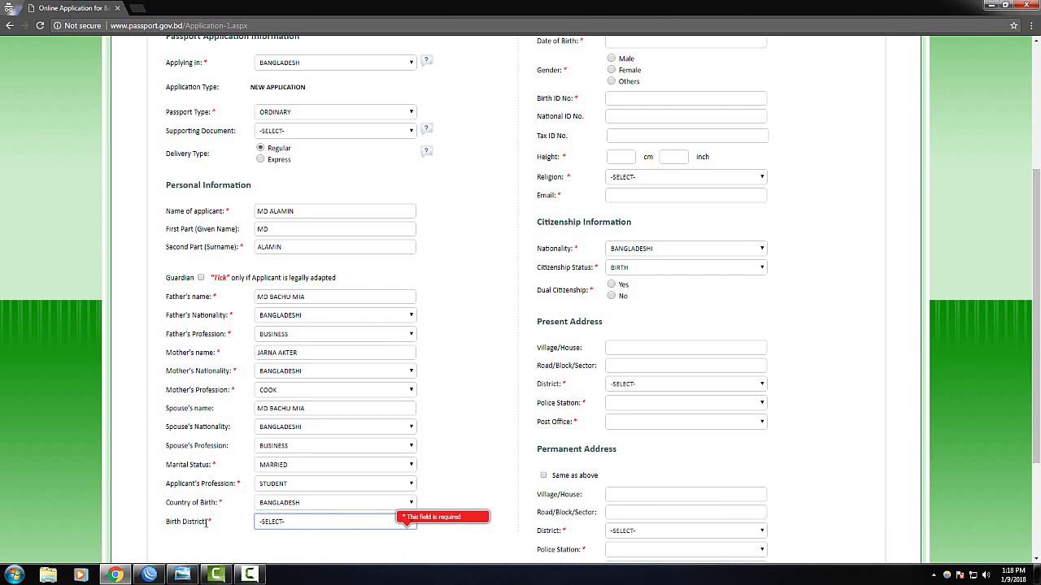
click(297, 527)
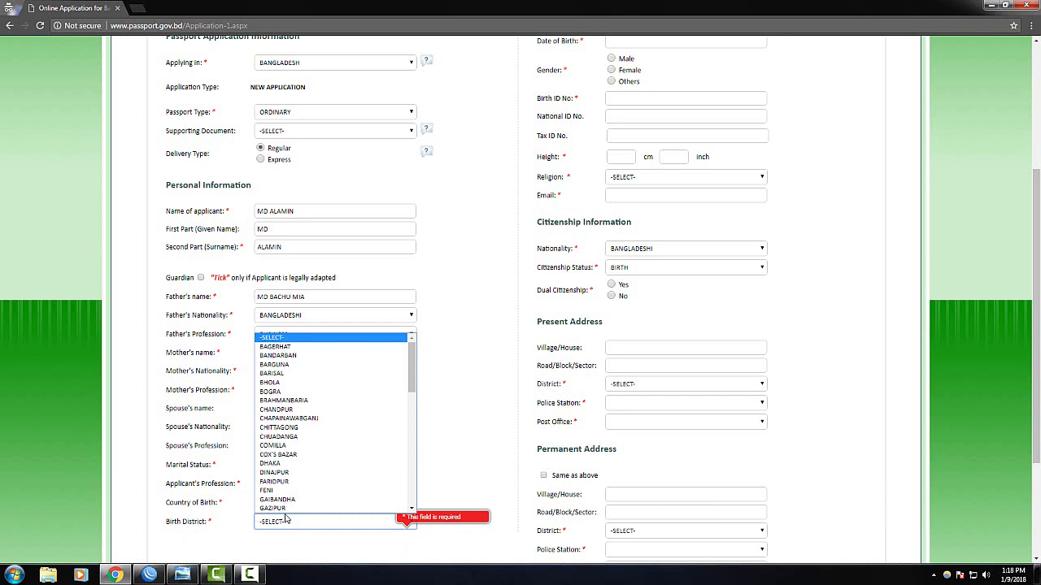
click(283, 509)
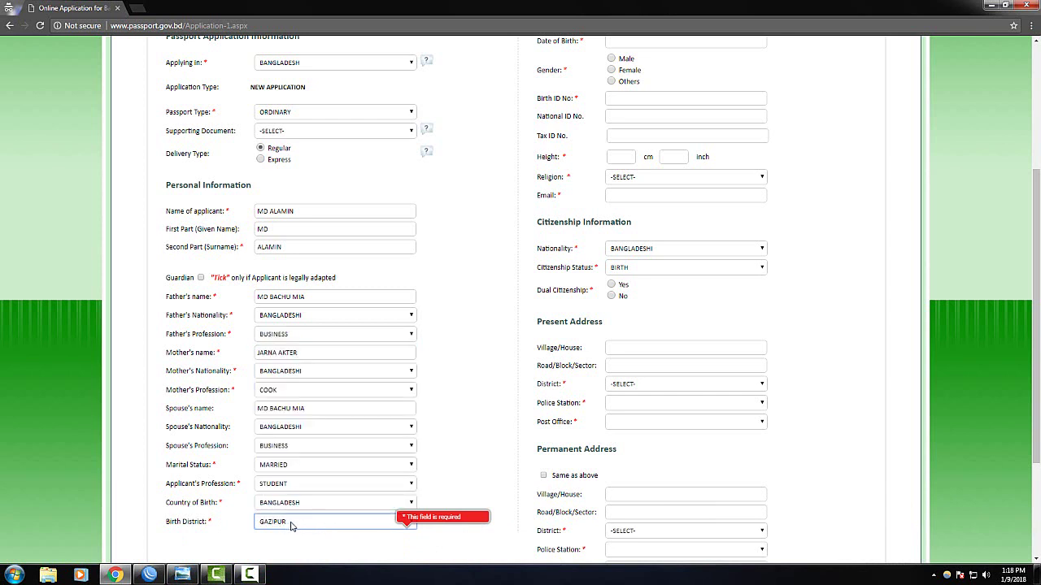
scroll(324, 528, up, 2)
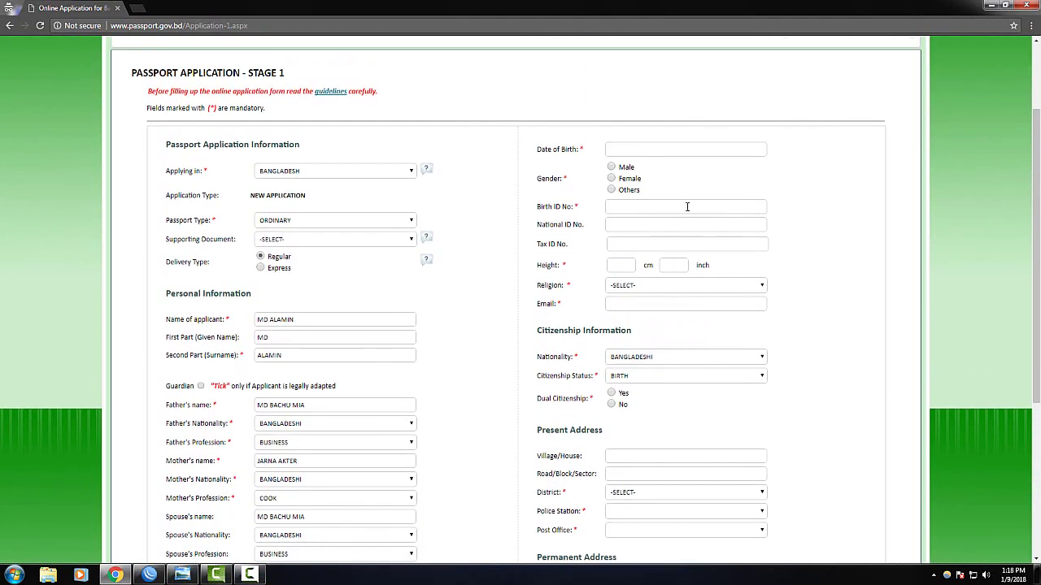
click(634, 148)
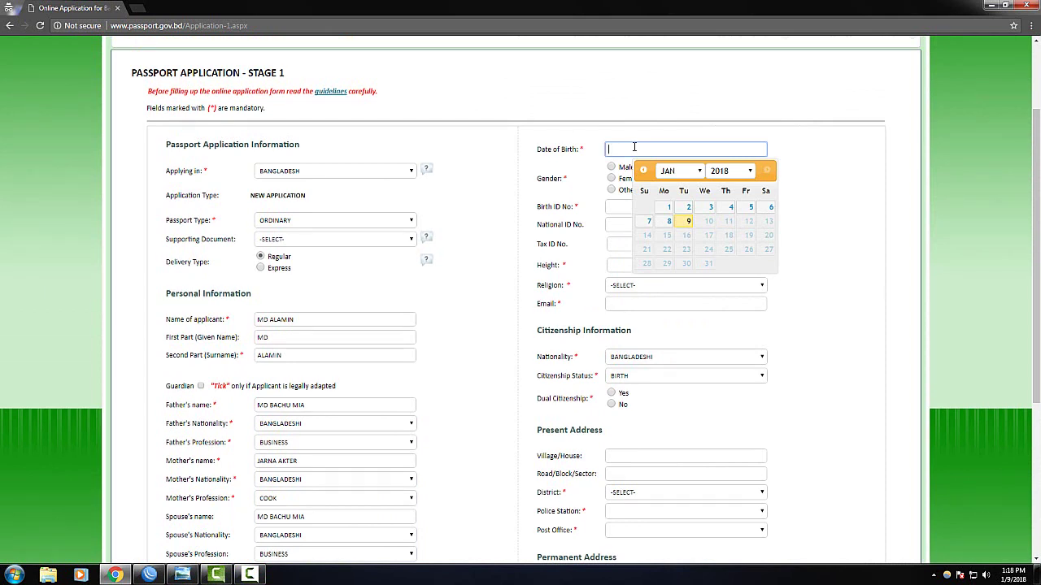
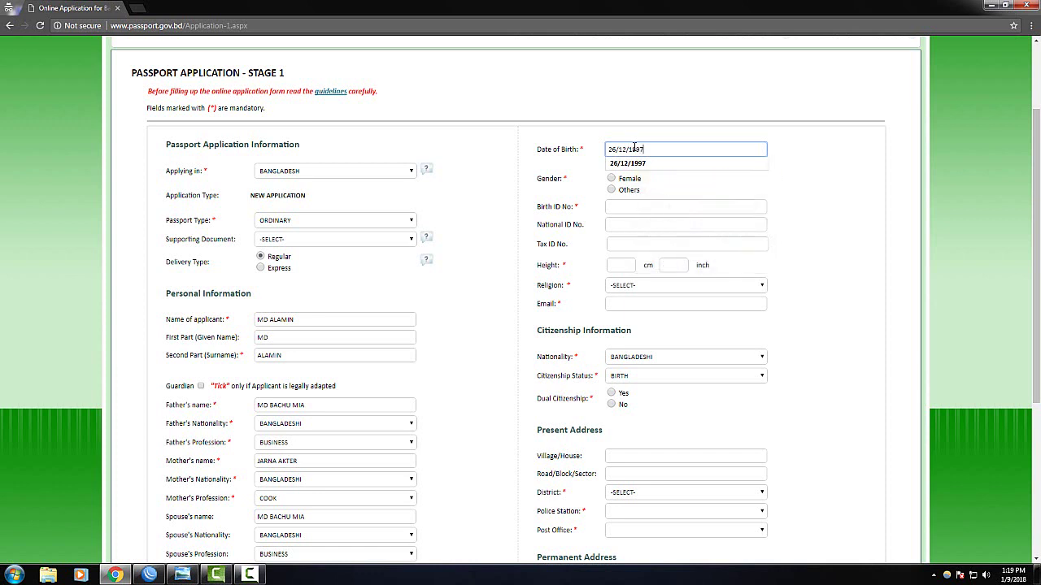
click(671, 163)
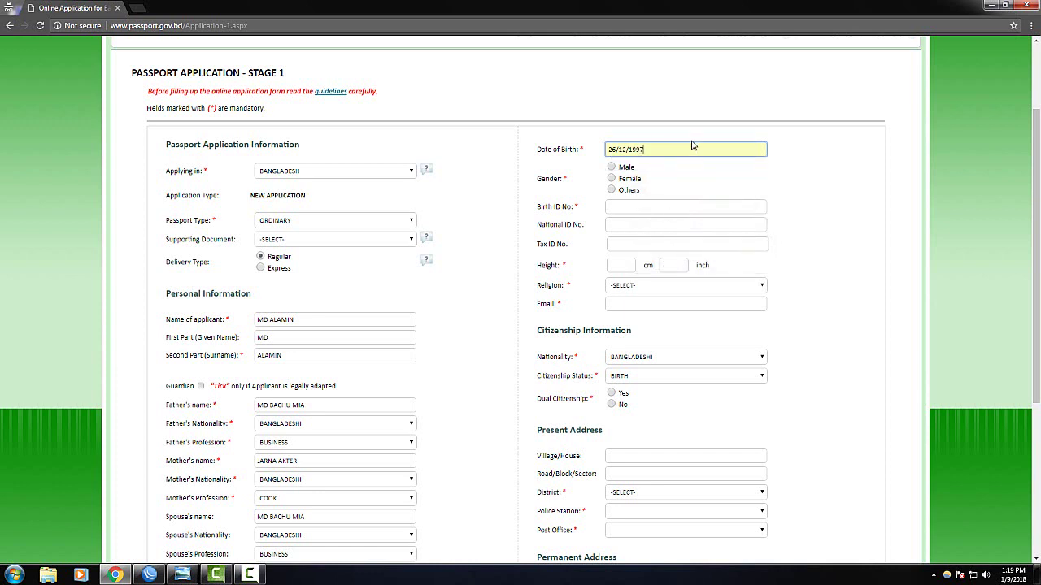
click(611, 168)
click(608, 207)
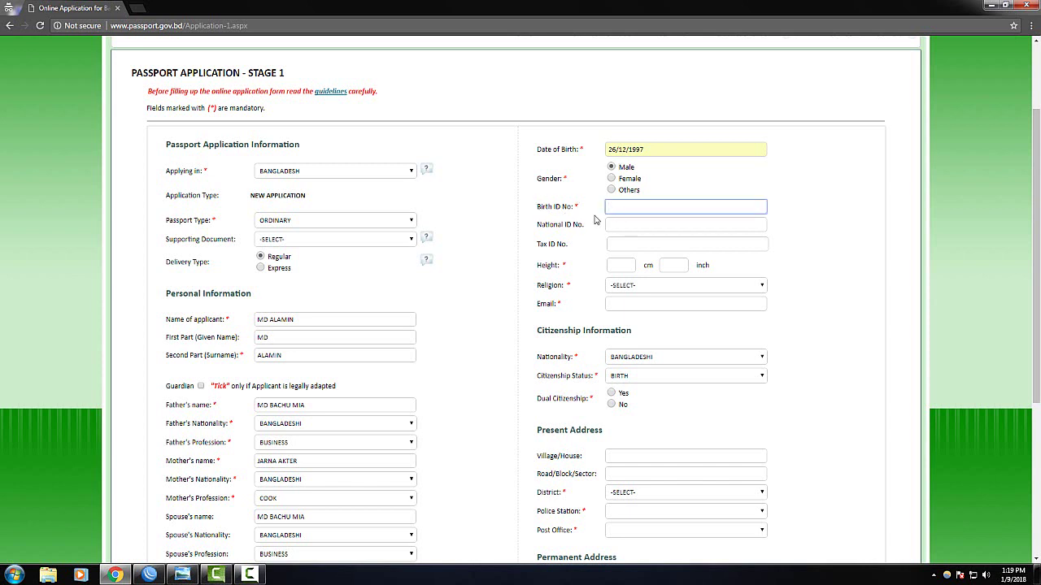
Type the applicant's national ID number into National ID No
click(640, 228)
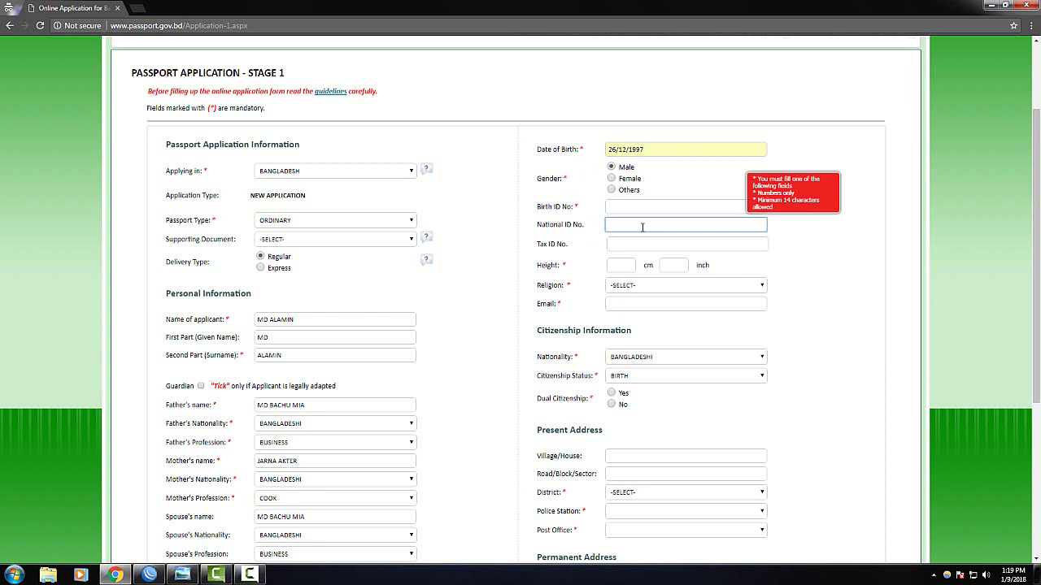
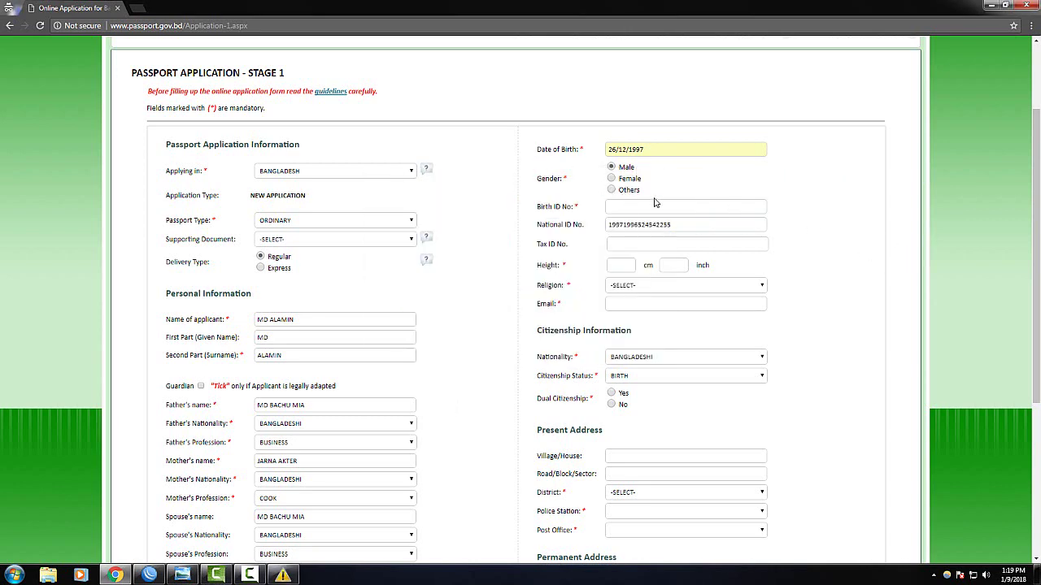
click(637, 244)
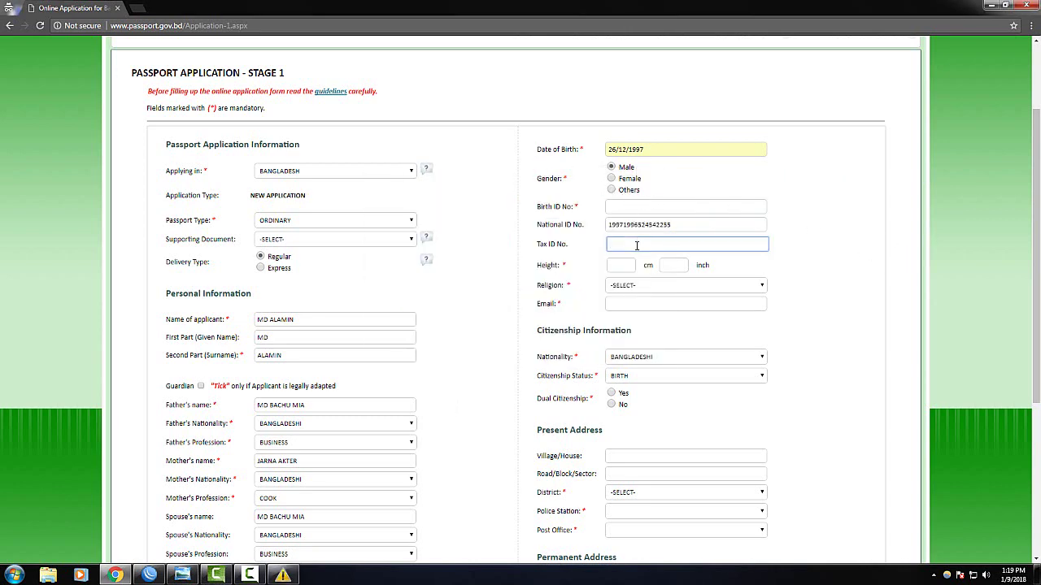
Enter the height as 155 cm and 60 inch
click(618, 265)
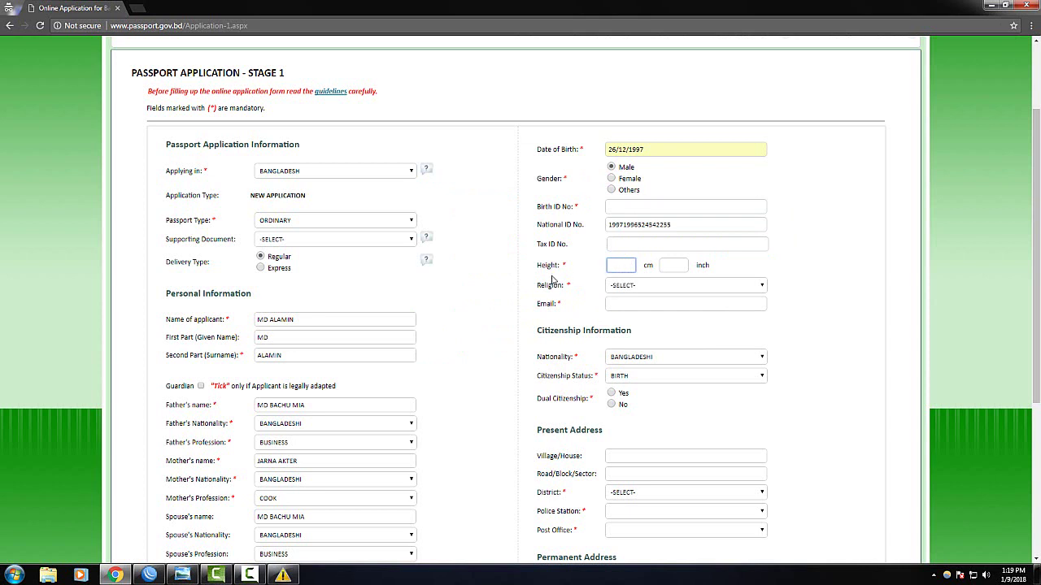
drag(540, 267, 600, 272)
click(617, 267)
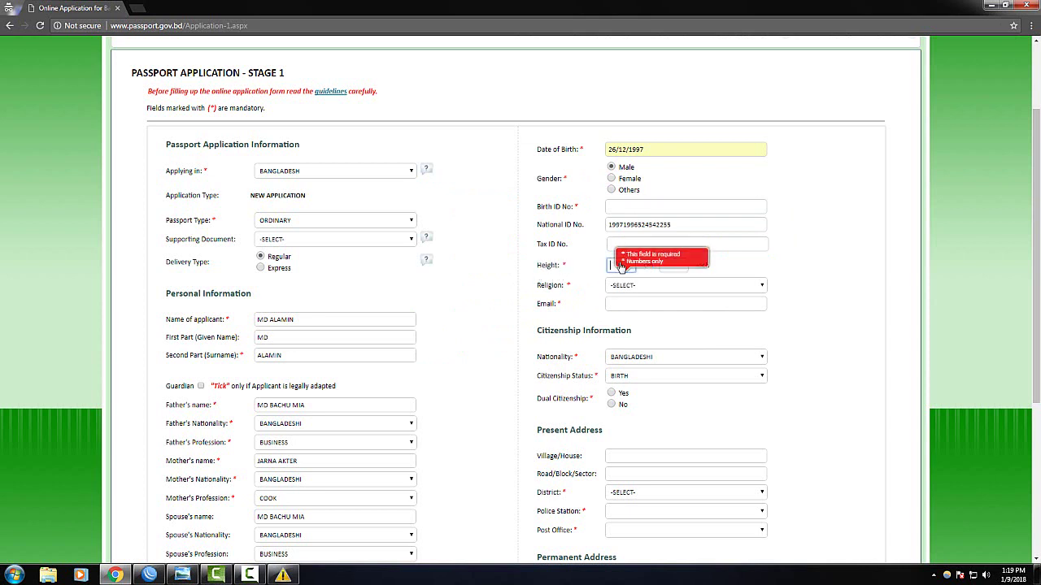
text(155)
click(683, 266)
text(60)
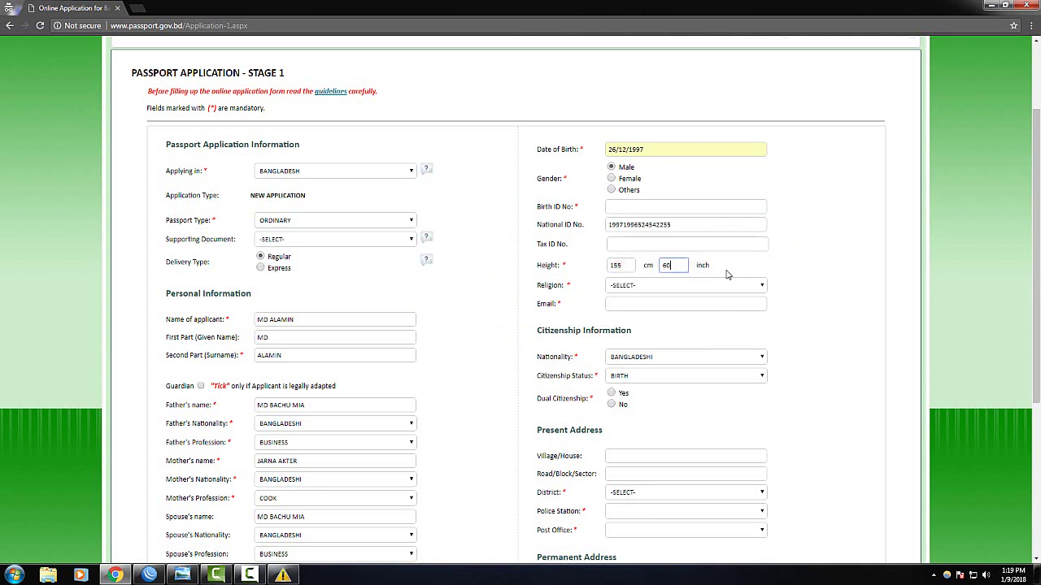
click(795, 274)
Set Religion to ISLAM and fill in the e-mail from Chrome's saved suggestion
click(632, 287)
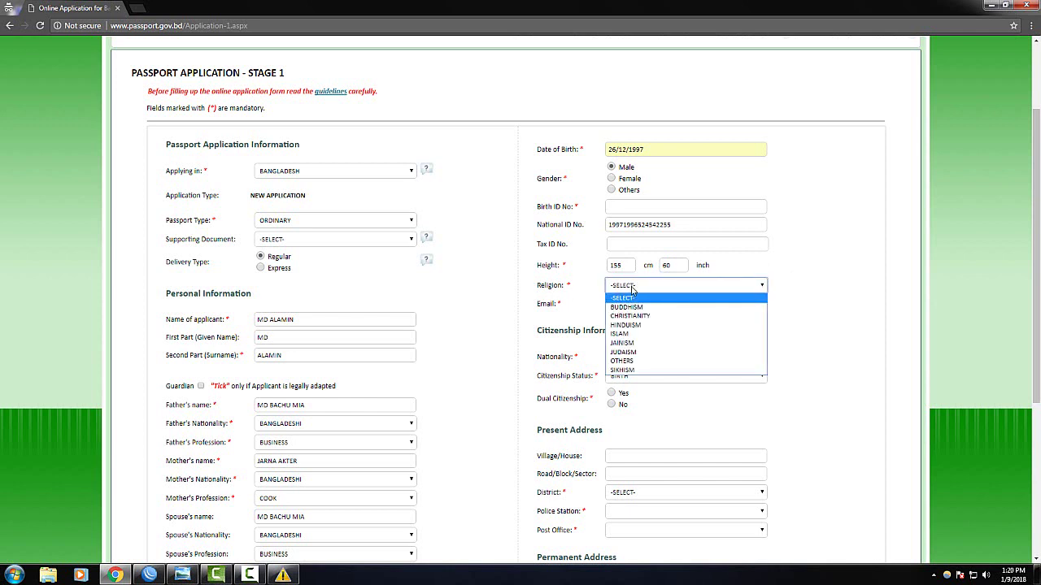
click(631, 333)
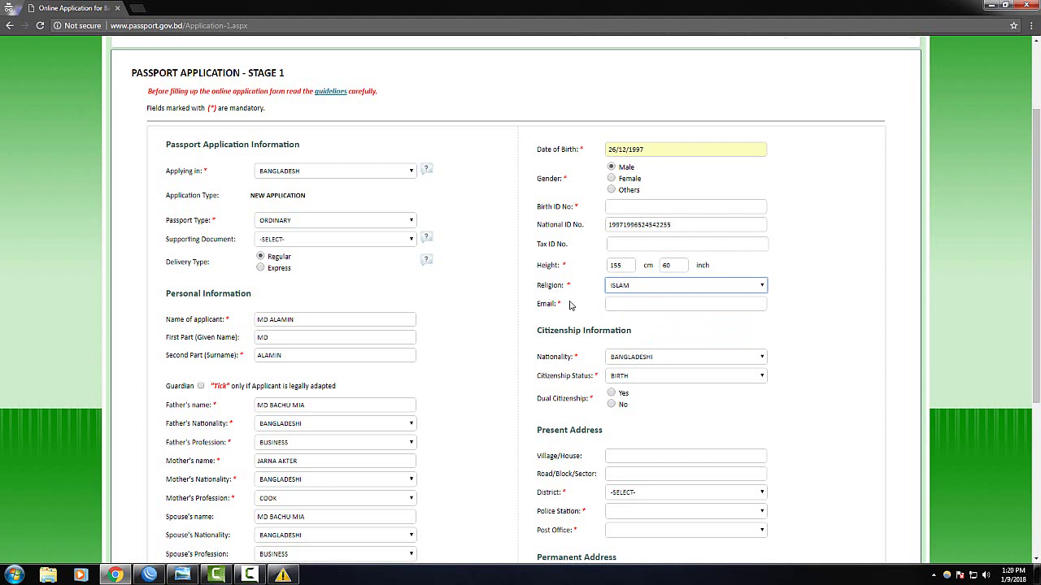
click(622, 304)
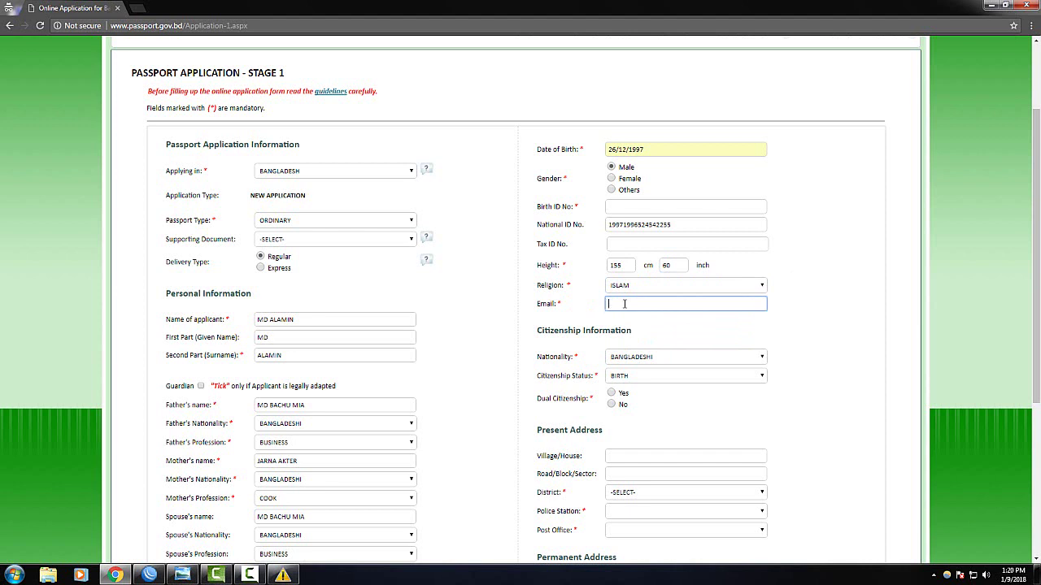
text(m)
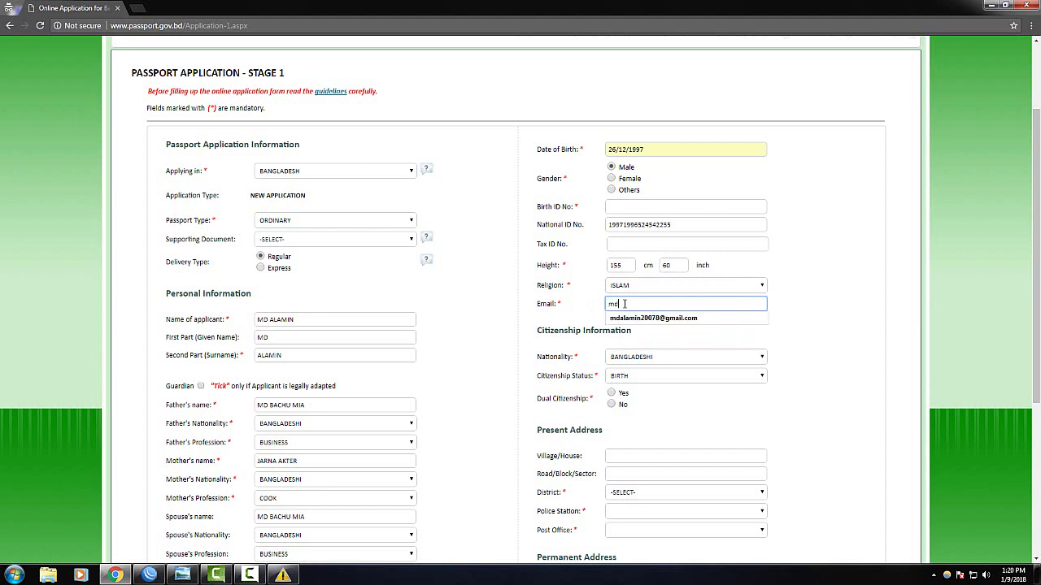
text(d)
key(Down)
key(Escape)
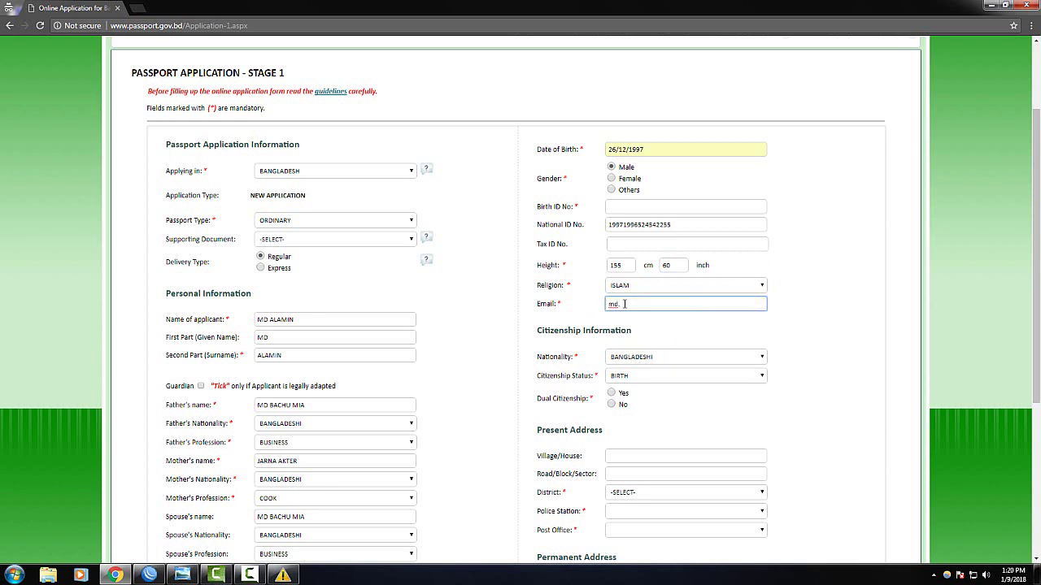
key(BackSpace)
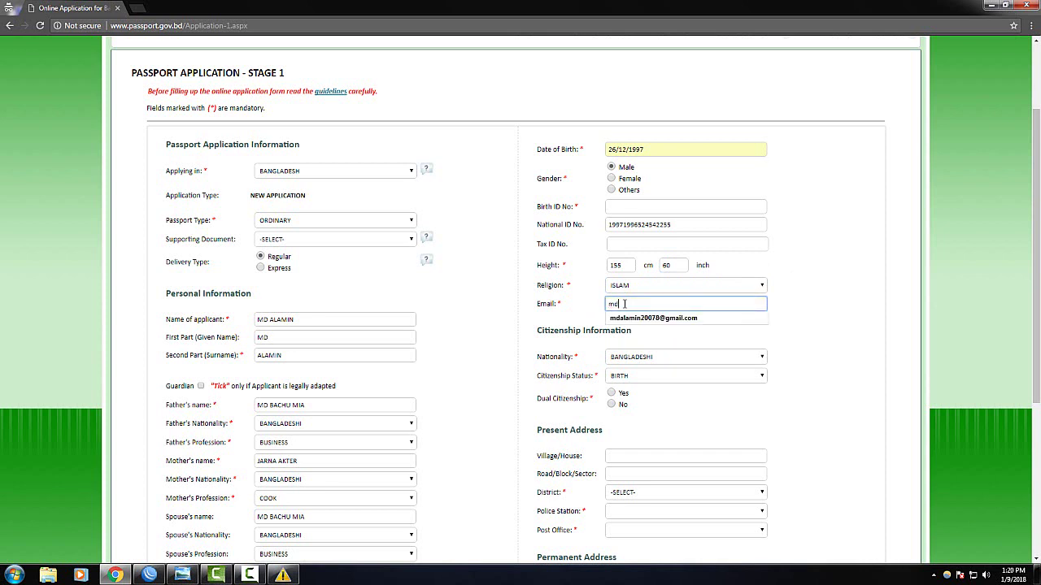
key(Down)
key(Return)
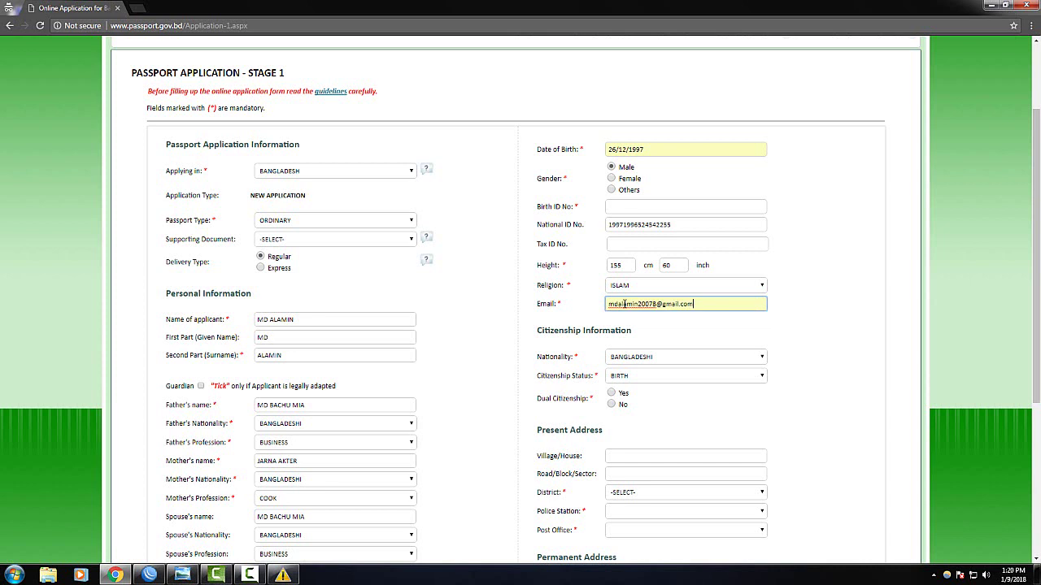
Keep Citizenship Status as BIRTH
click(250, 576)
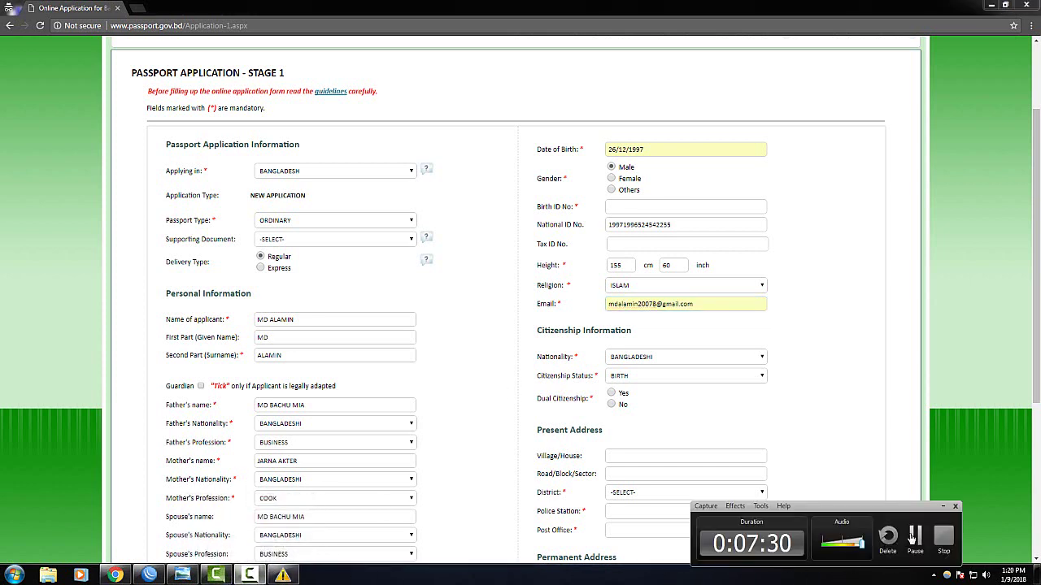
click(913, 540)
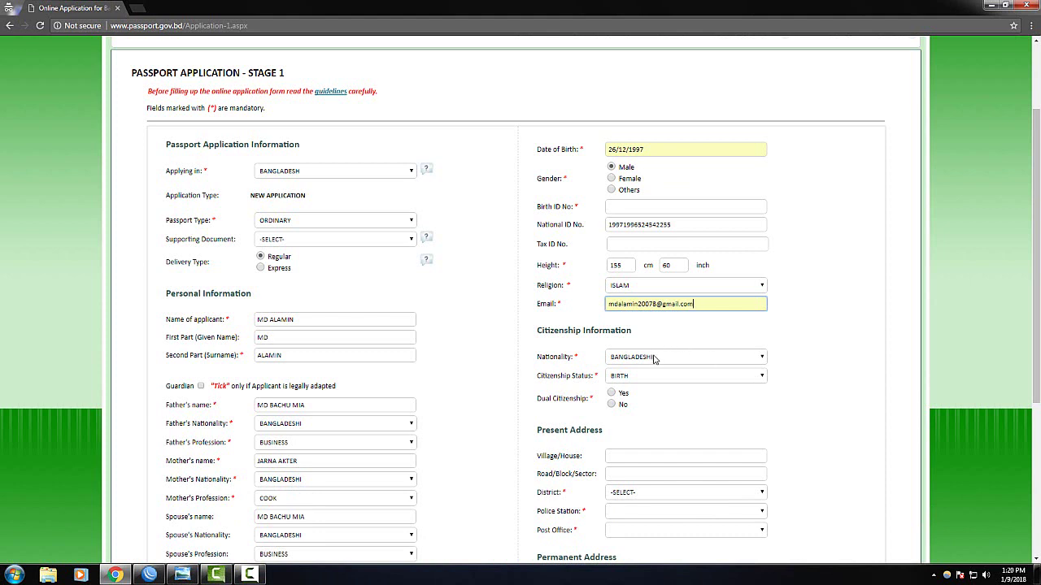
click(640, 377)
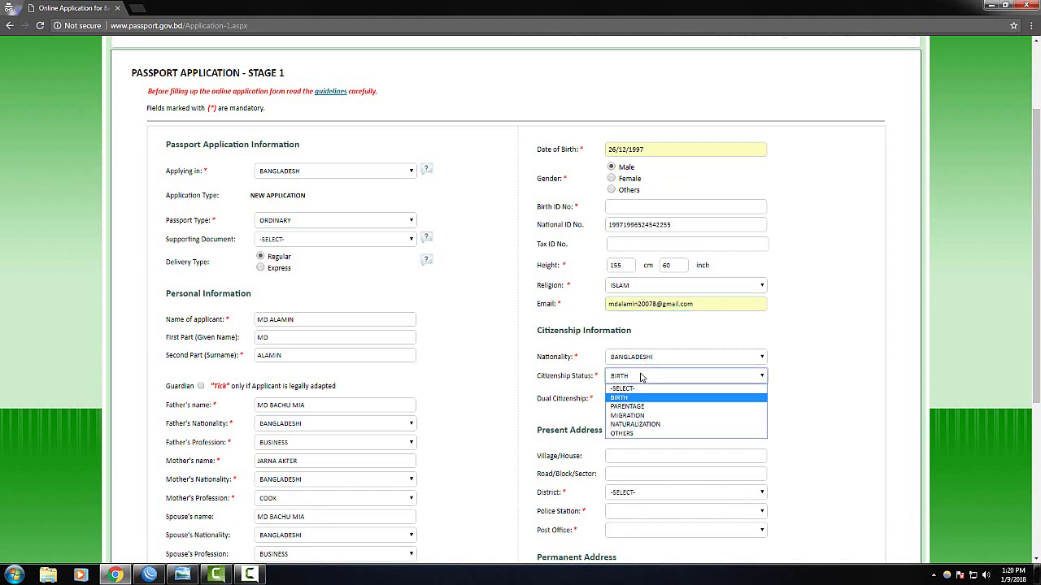
click(641, 377)
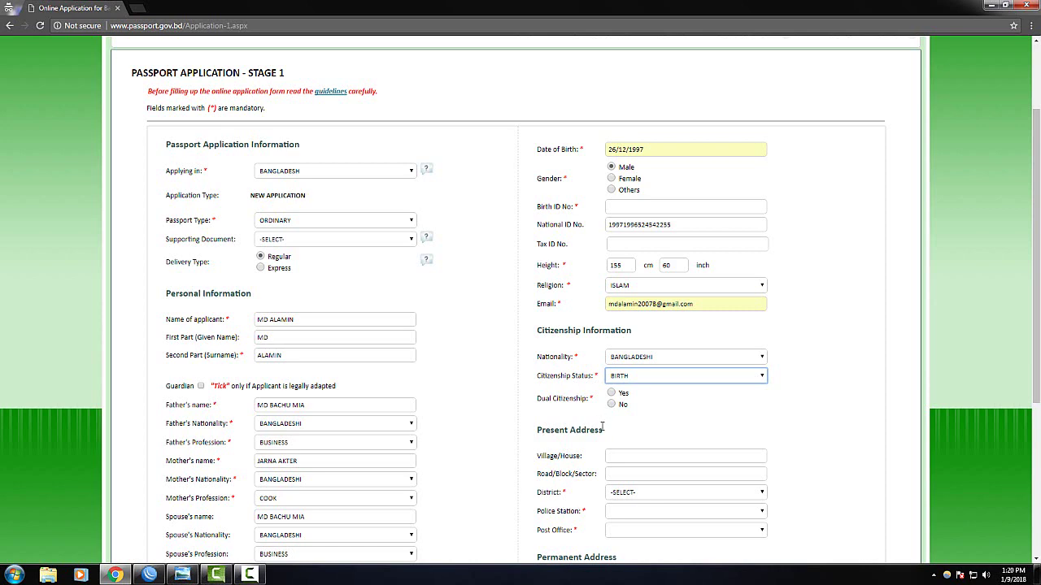
click(607, 456)
Fill the present address village with the saved entry SATKHAMAIR
scroll(629, 446, down, 1)
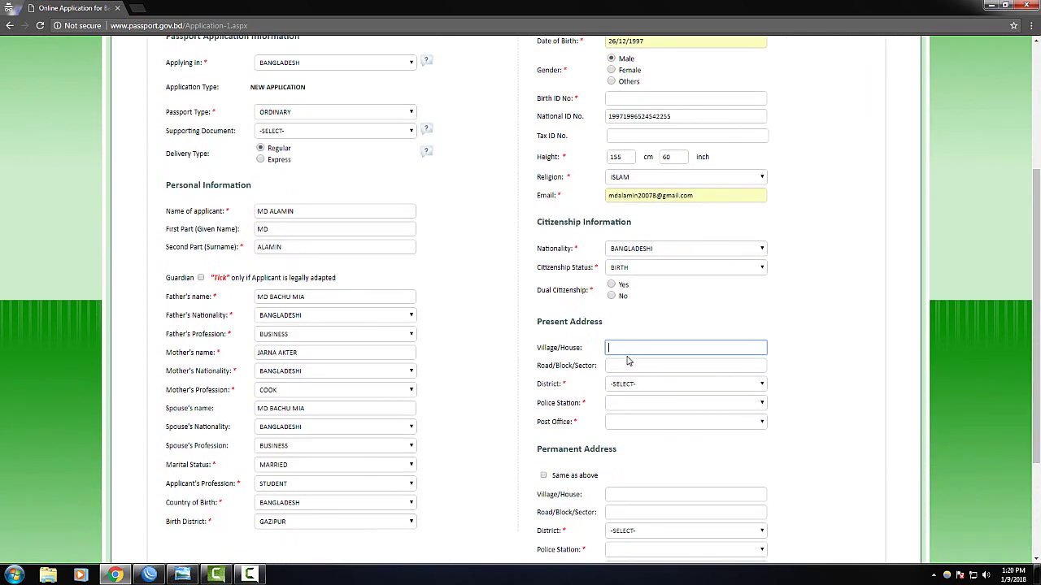
click(630, 348)
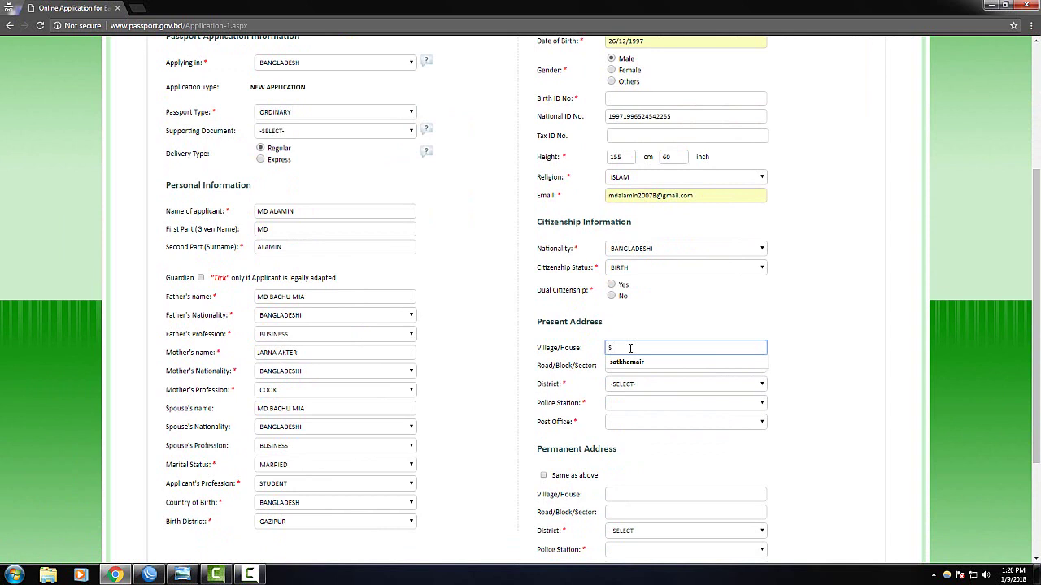
text(SATL)
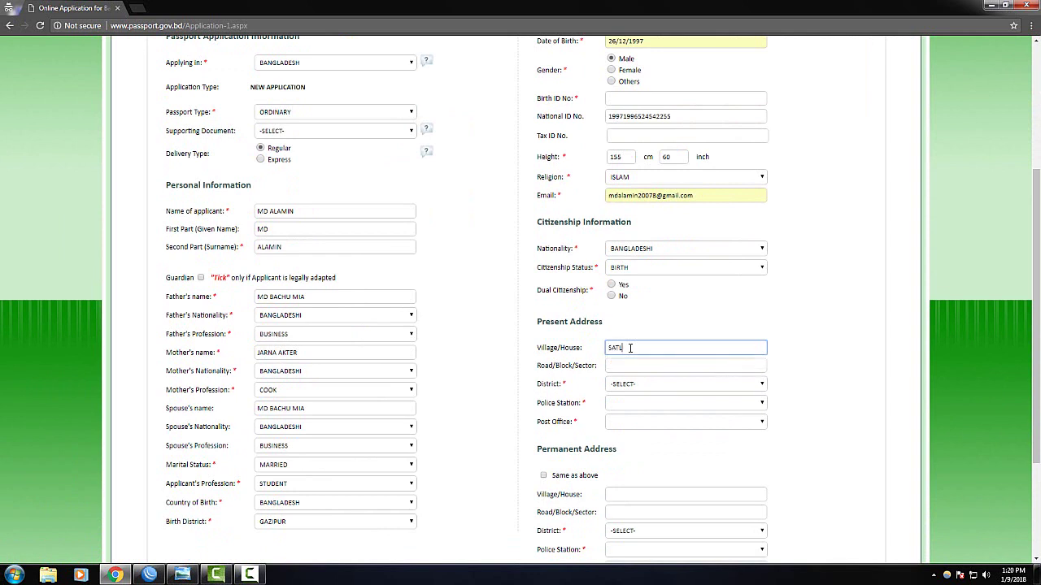
key(BackSpace)
text(KHAM)
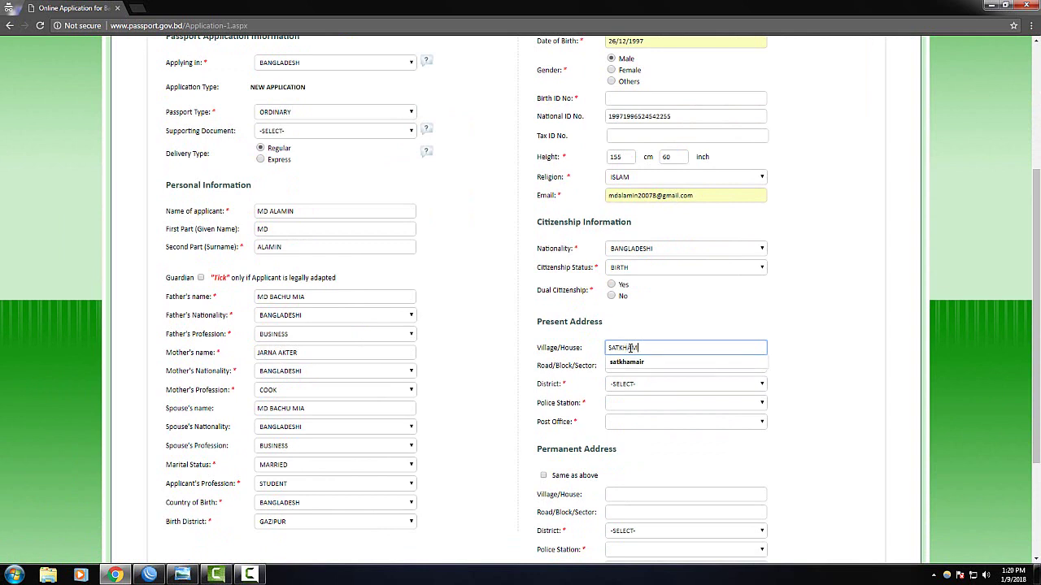
text(AA)
key(BackSpace)
key(BackSpace)
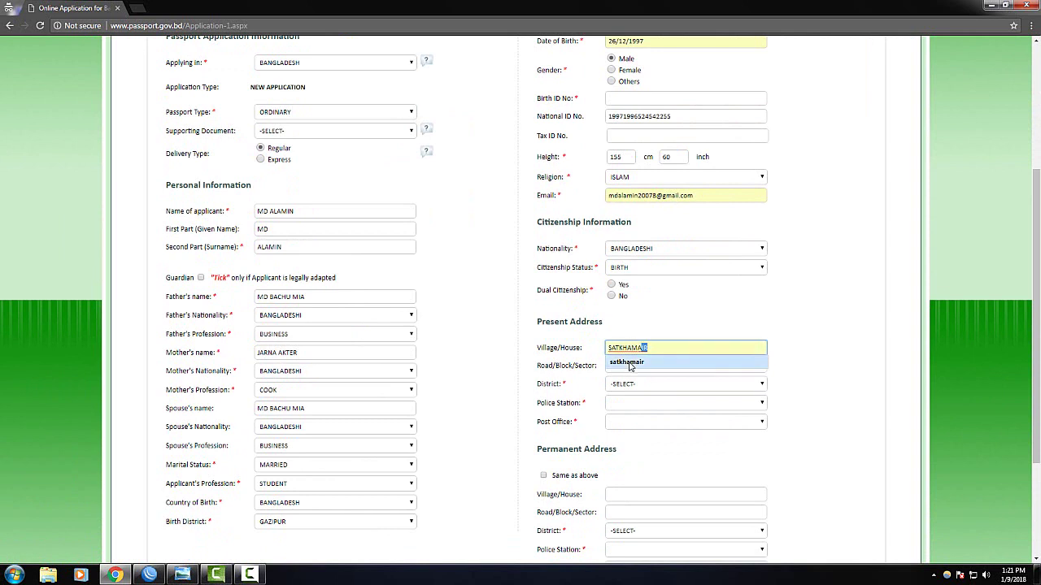
click(631, 362)
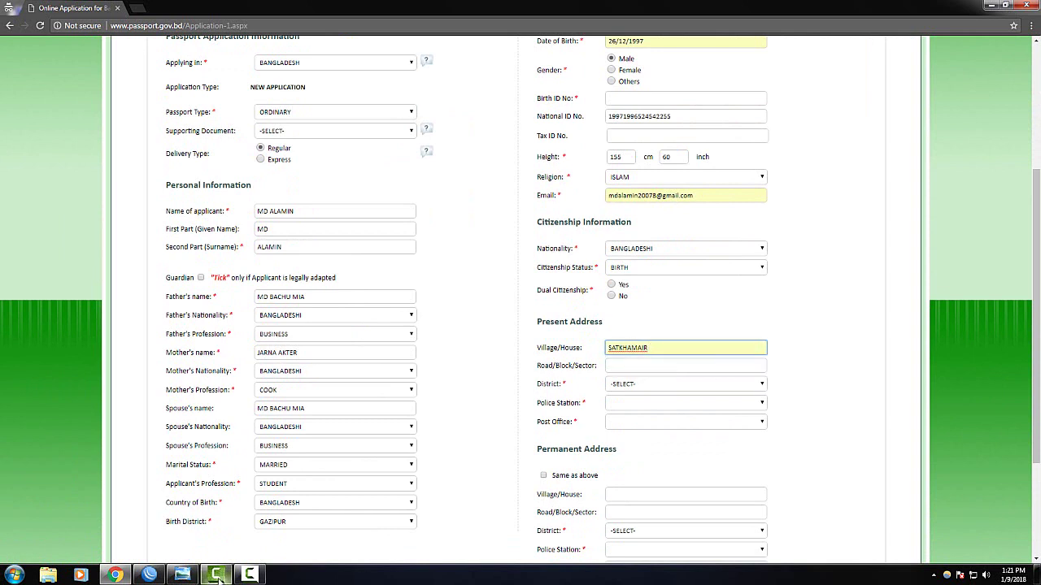
click(625, 366)
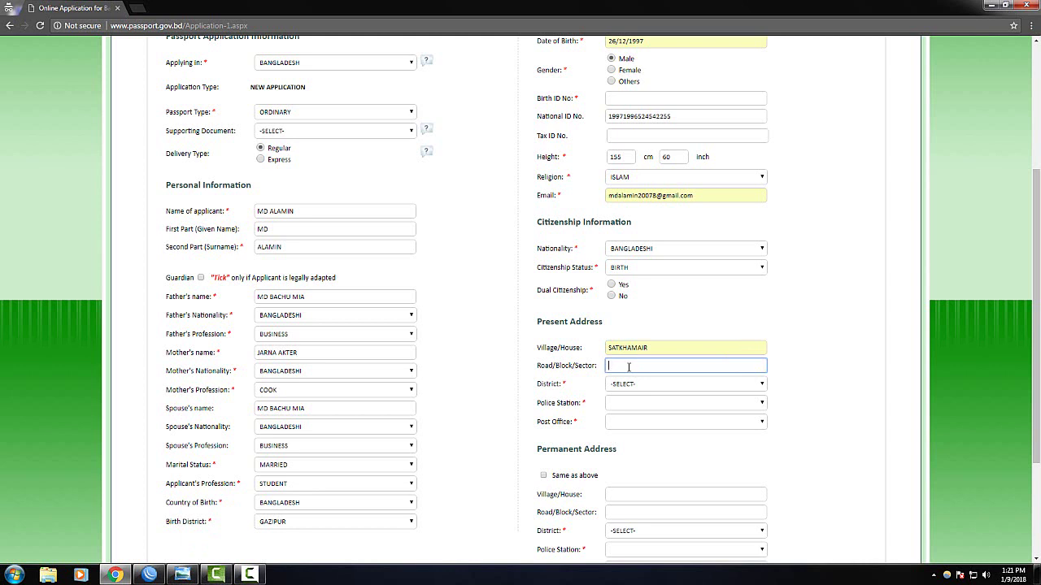
Set the present address district to GAZIPUR and police station to SREEPUR
click(631, 386)
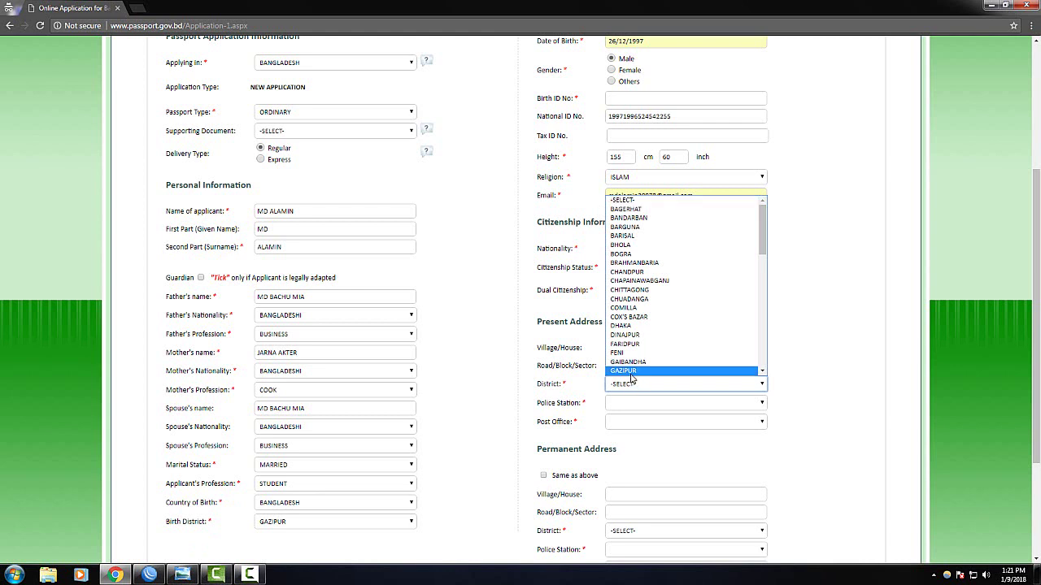
click(632, 372)
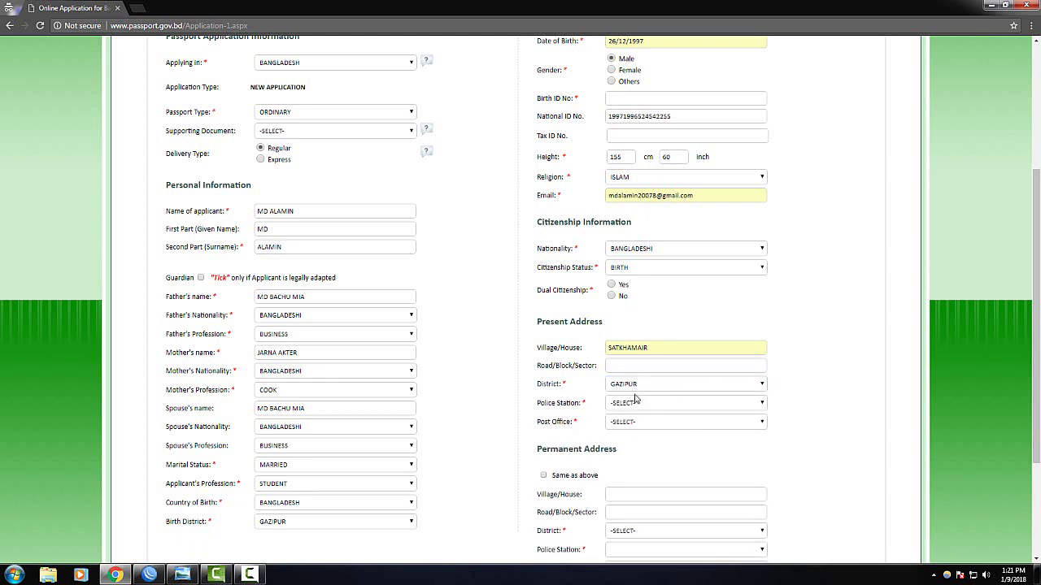
click(627, 404)
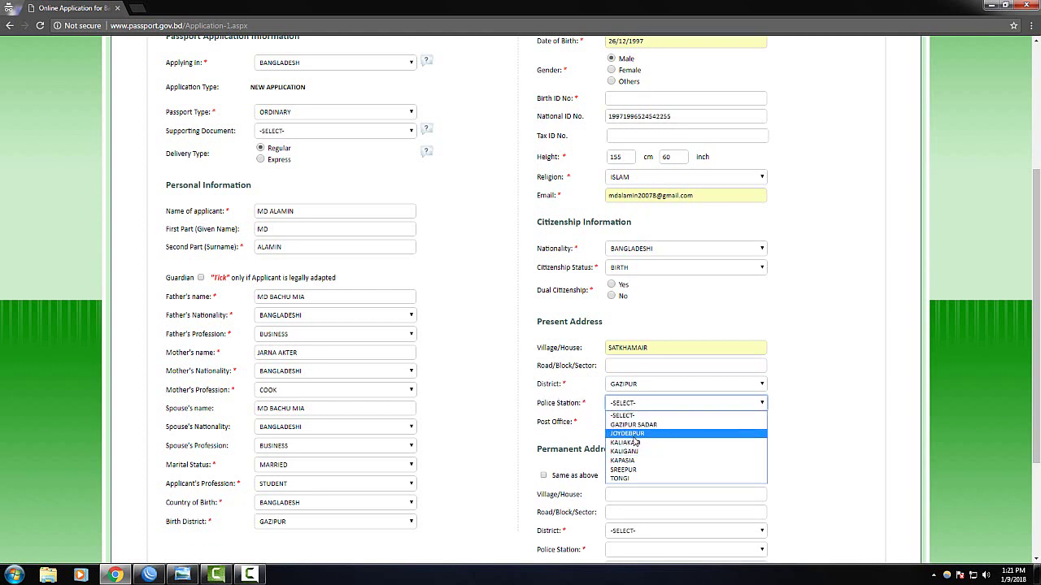
click(634, 469)
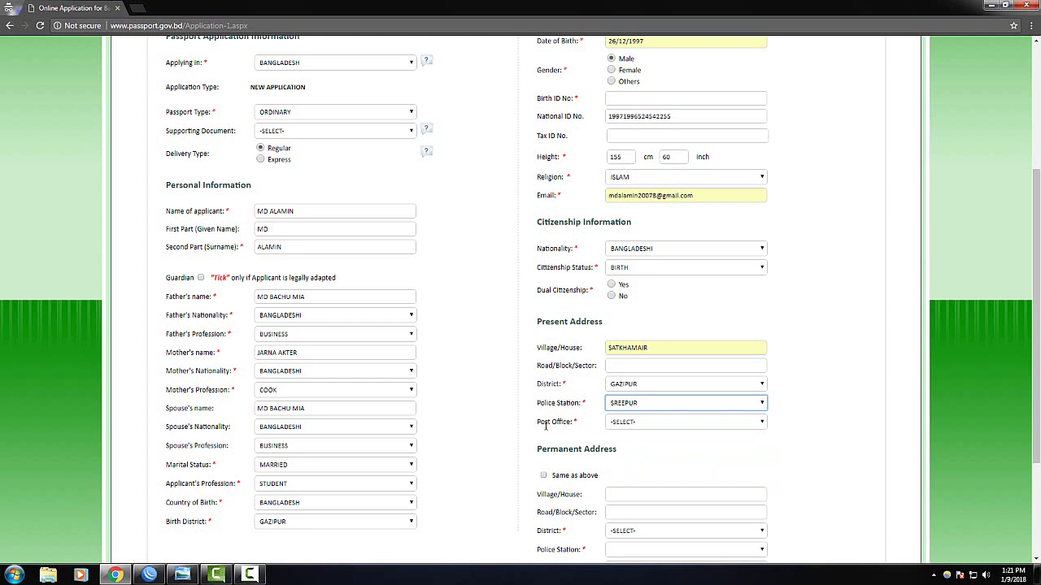
Choose SATKHAMAR-1744 as the present address post office
click(622, 425)
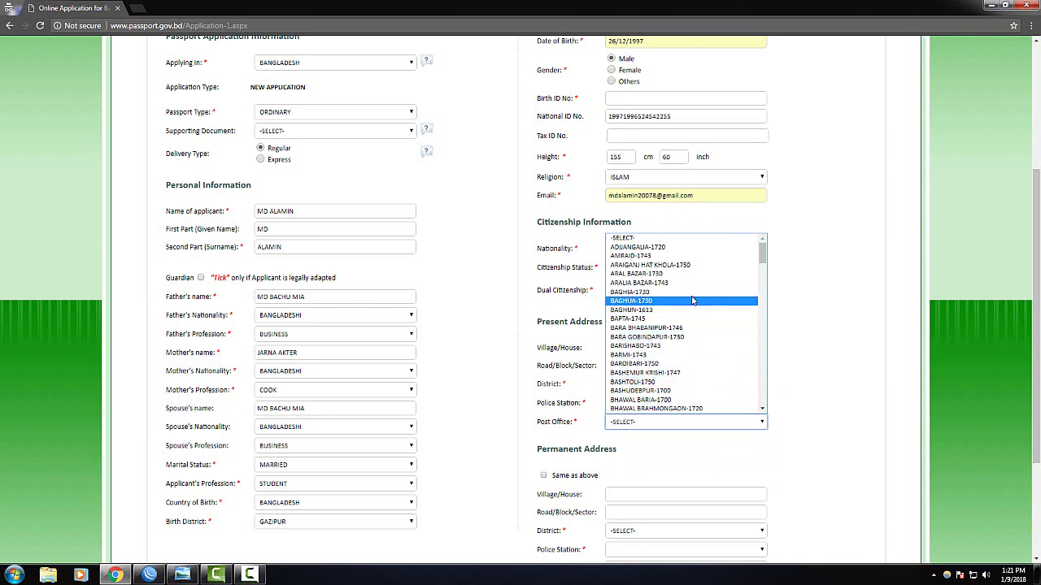
scroll(675, 338, down, 5)
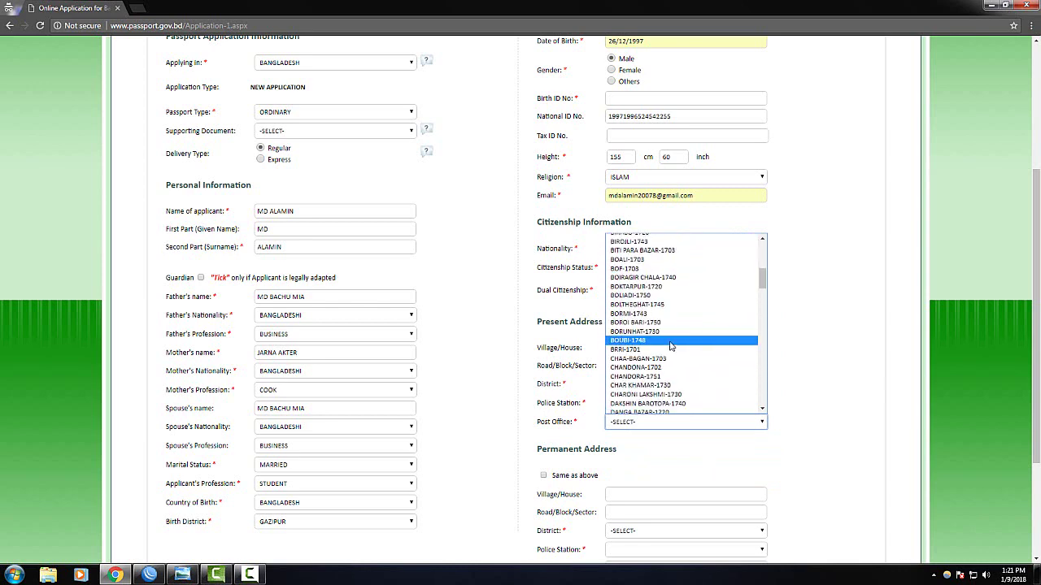
scroll(672, 346, down, 6)
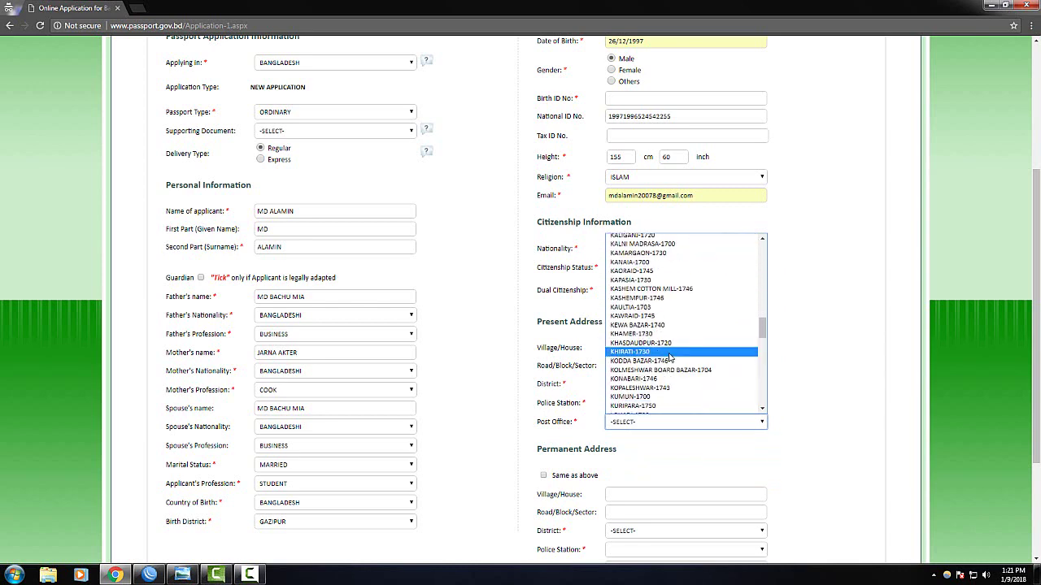
scroll(671, 359, down, 8)
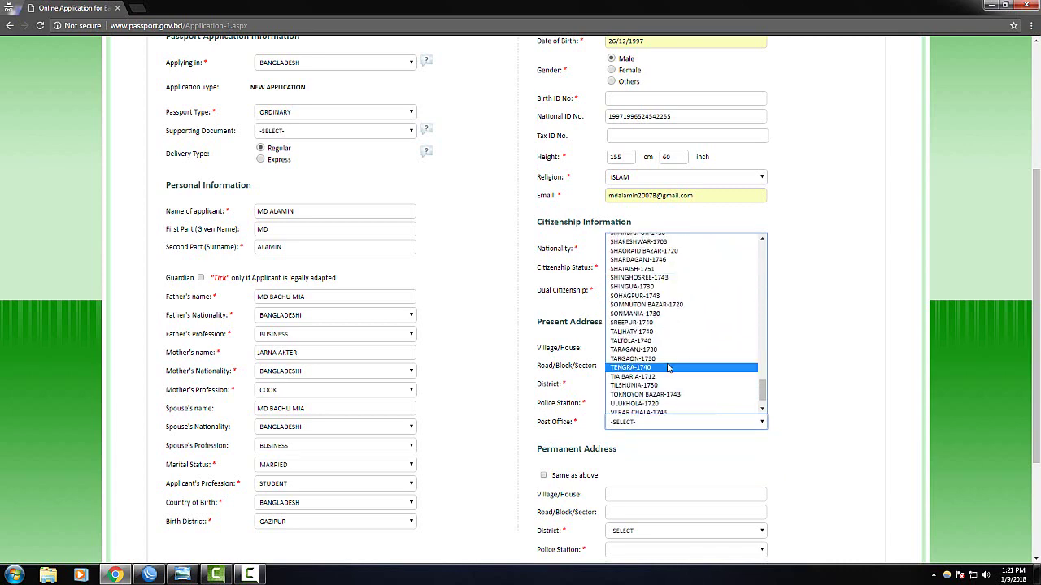
scroll(668, 368, down, 1)
scroll(663, 373, up, 5)
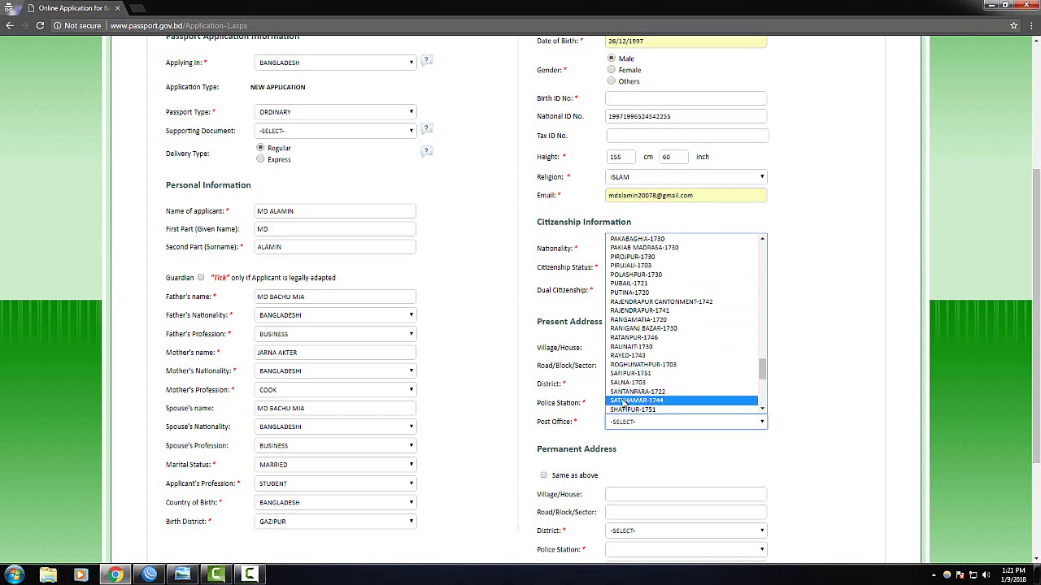
click(667, 403)
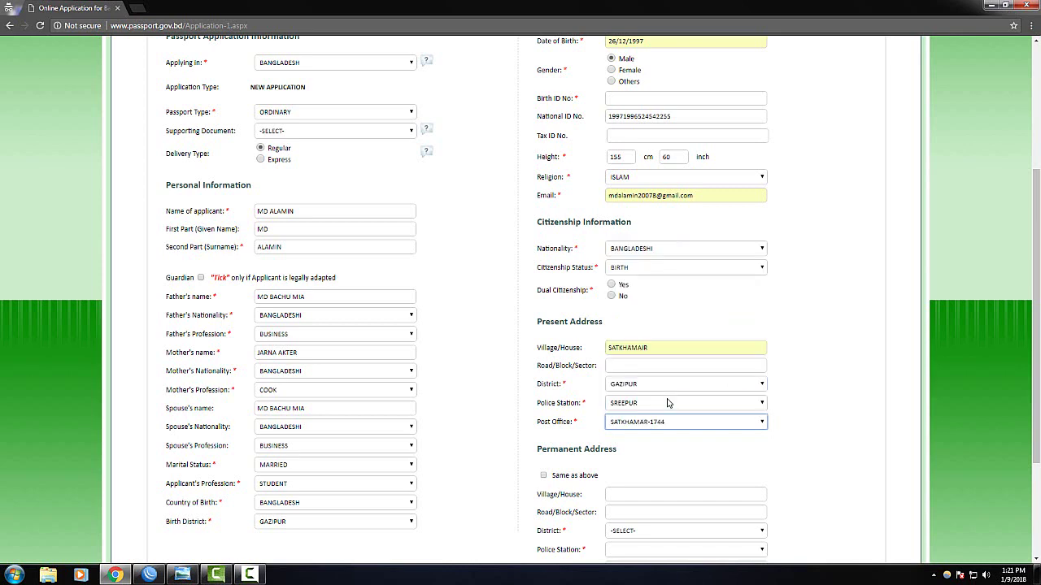
scroll(703, 407, down, 2)
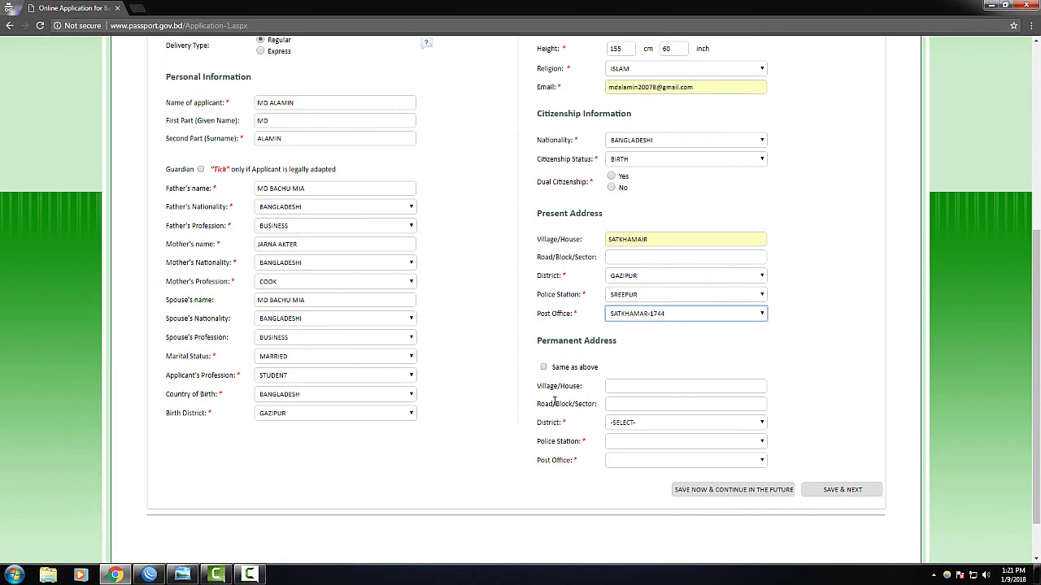
Enter SATKHAMAIR as the permanent address village after dismissing the incomplete-address alert
click(549, 369)
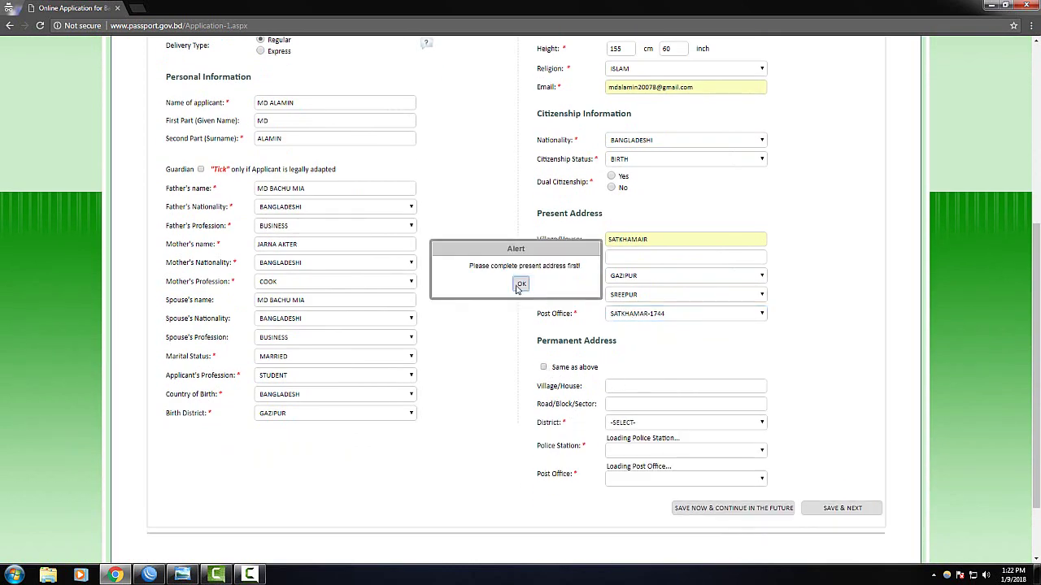
click(520, 285)
click(633, 388)
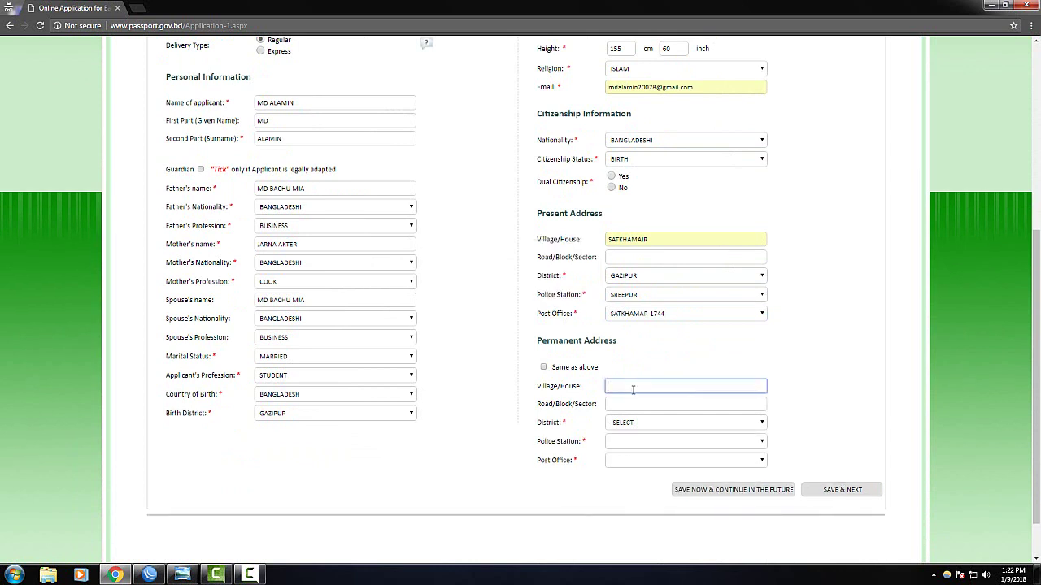
text(SATKHAM)
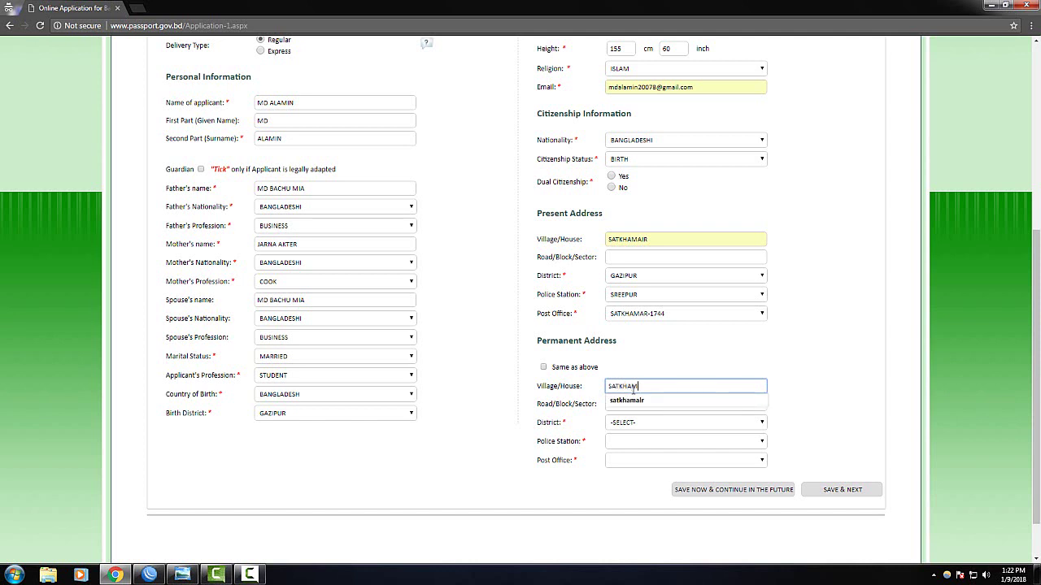
text(AIR)
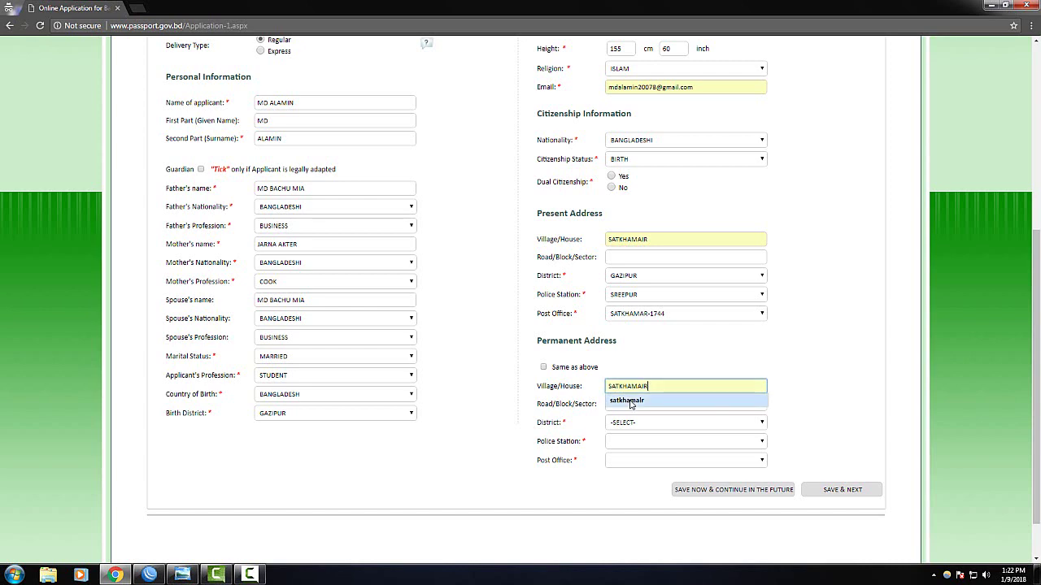
click(632, 400)
Set the permanent district to GAZIPUR and police station to SREEPUR
click(637, 422)
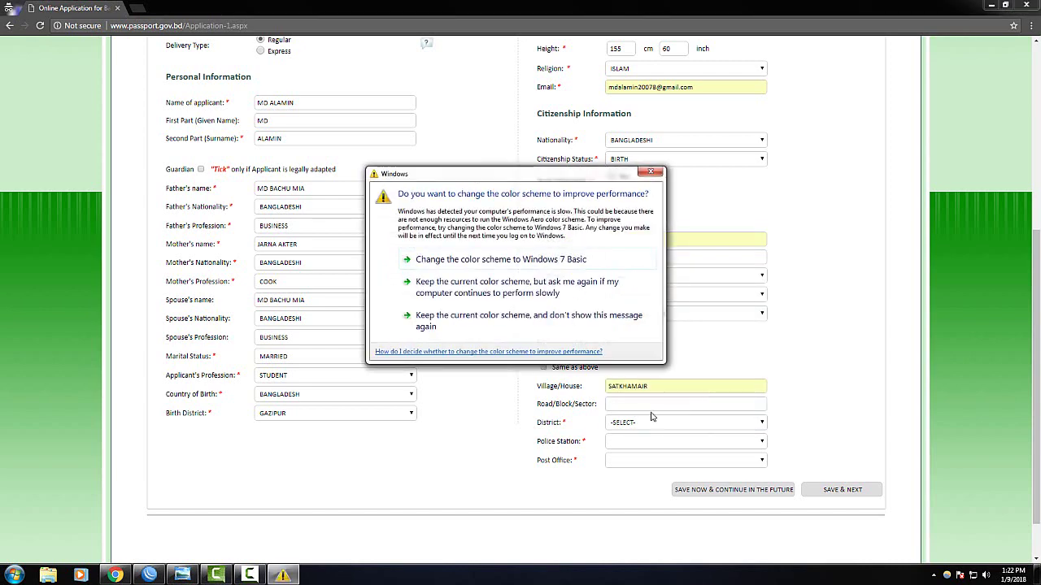
click(653, 174)
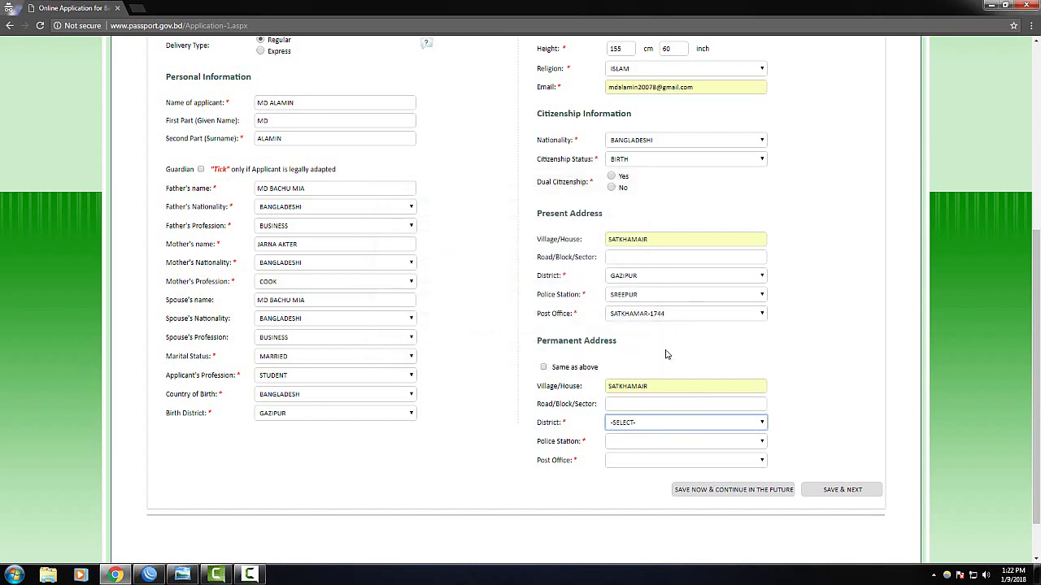
click(632, 424)
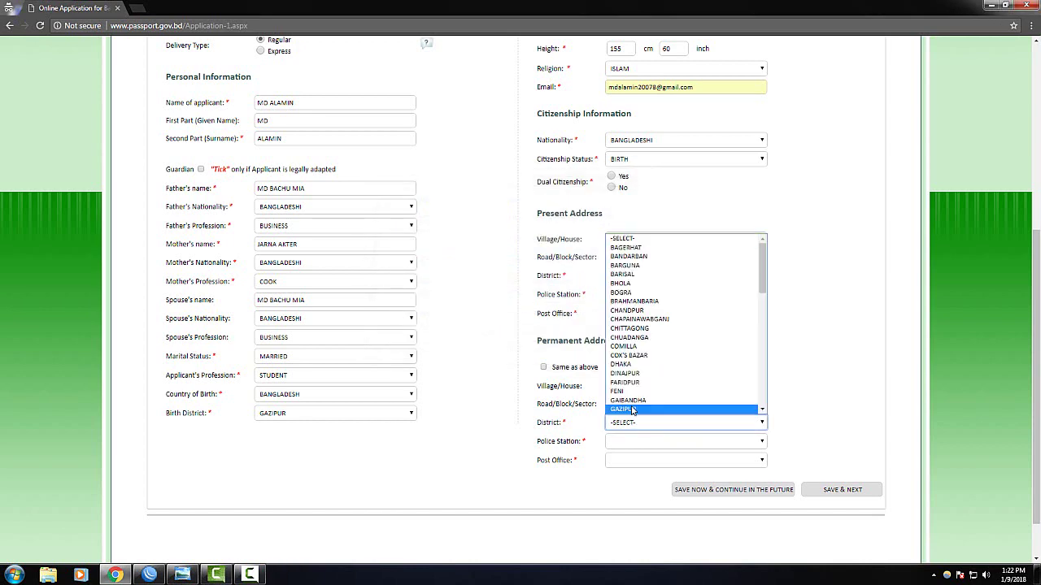
click(662, 342)
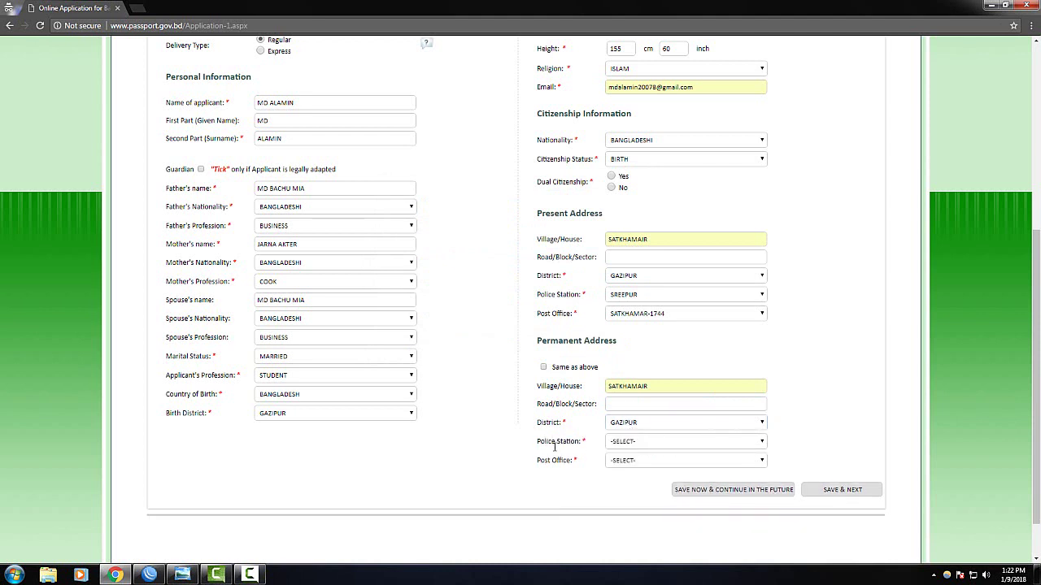
click(642, 445)
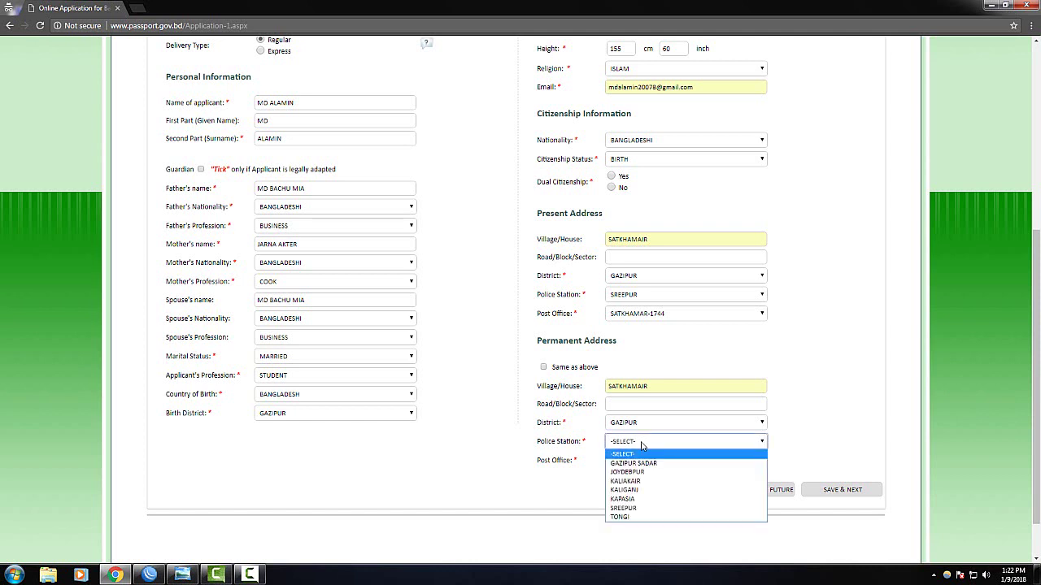
click(635, 506)
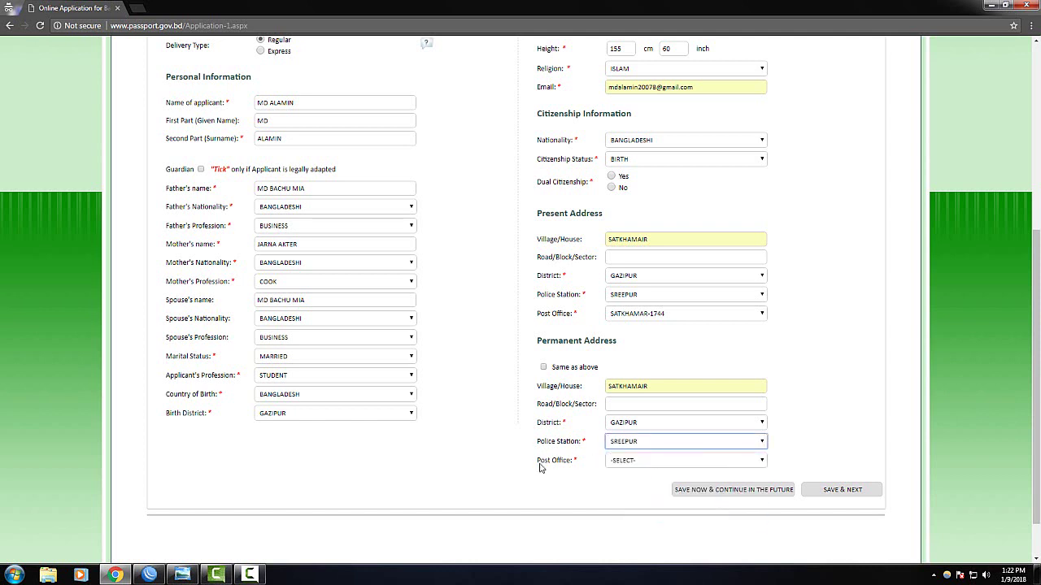
Choose SATKHAMAR-1744 as the permanent address post office
click(630, 464)
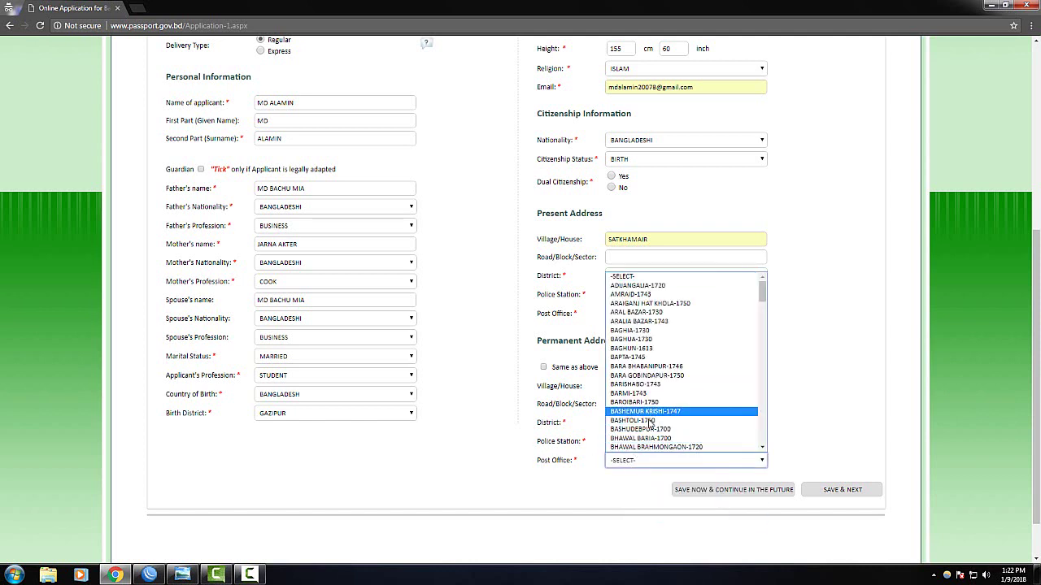
scroll(651, 426, down, 5)
scroll(652, 426, down, 8)
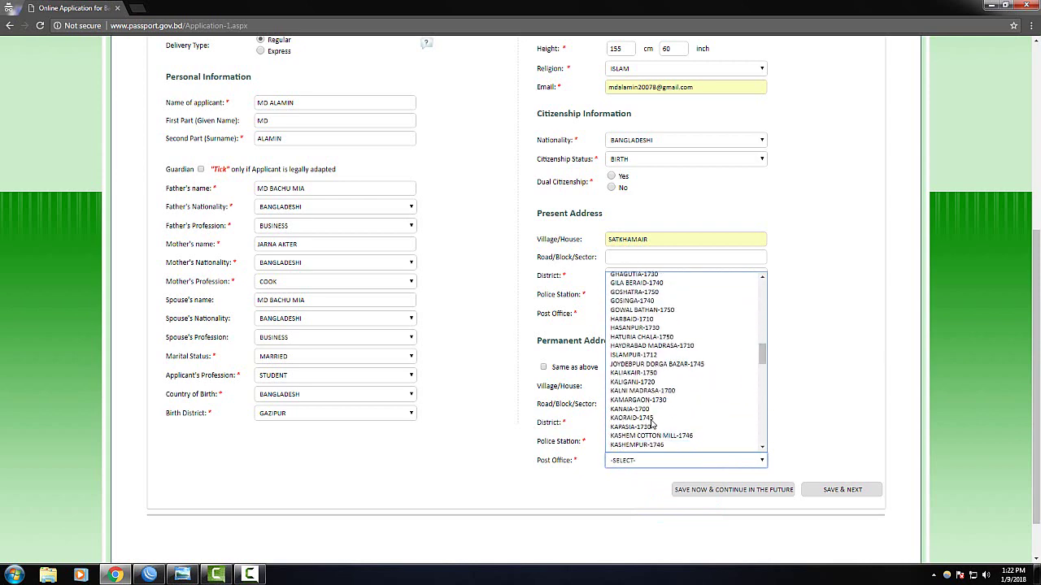
scroll(652, 423, down, 10)
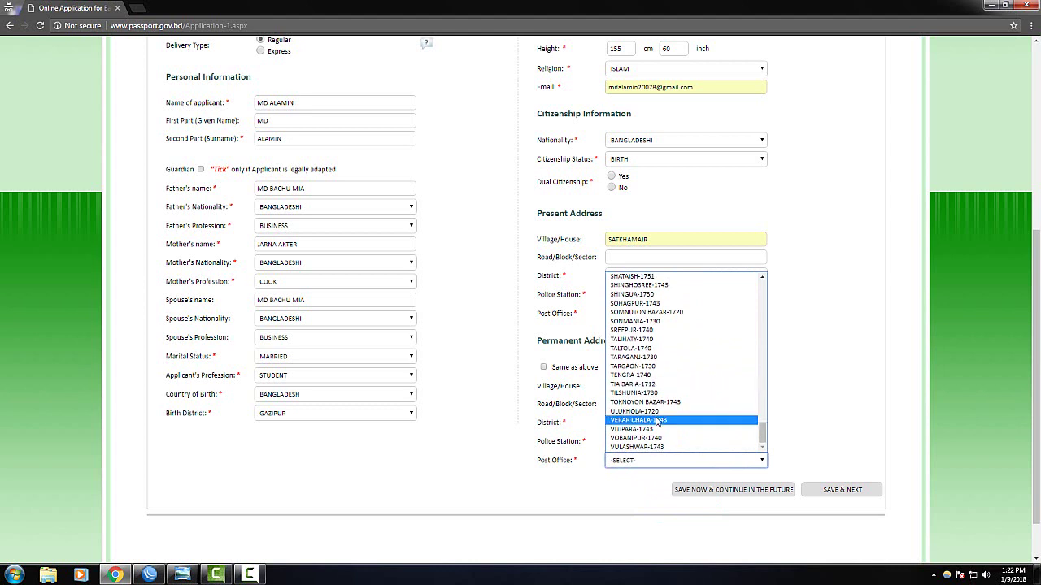
scroll(659, 406, up, 1)
scroll(663, 397, up, 1)
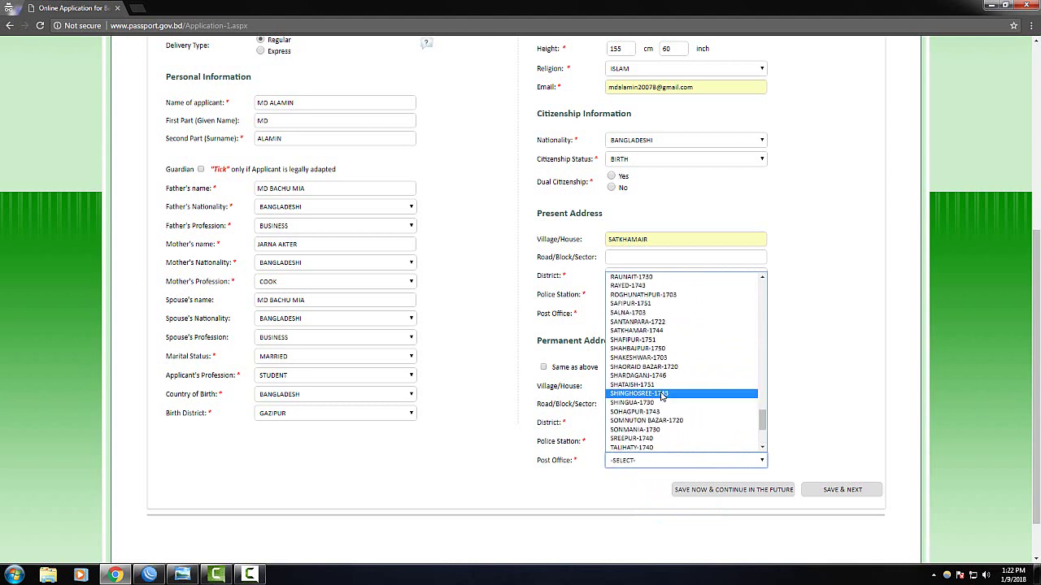
click(645, 331)
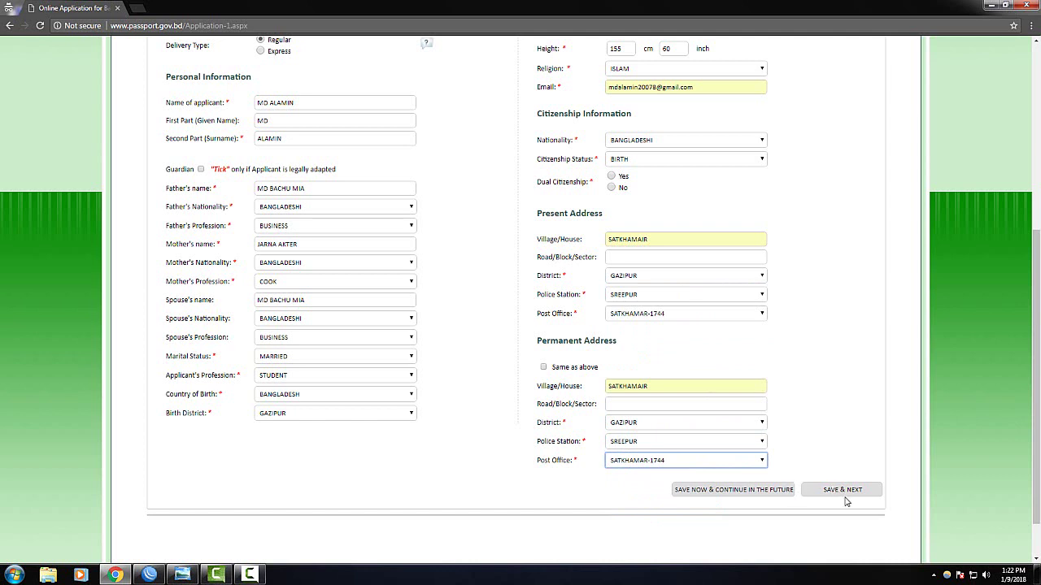
Set citizenship to MIGRATION with dual citizenship No, clearing the alerts, and save Stage 1
click(839, 493)
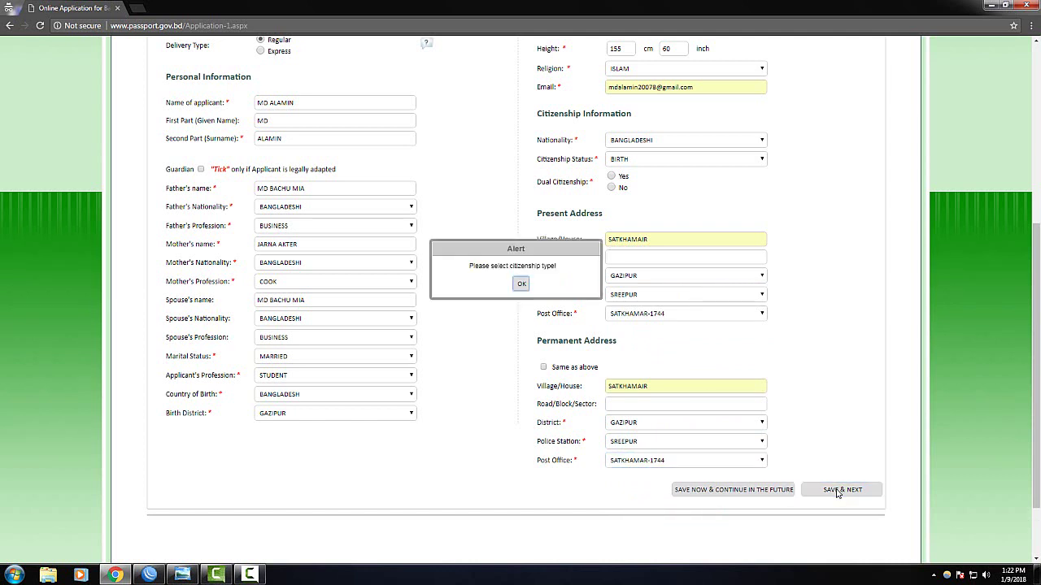
click(521, 286)
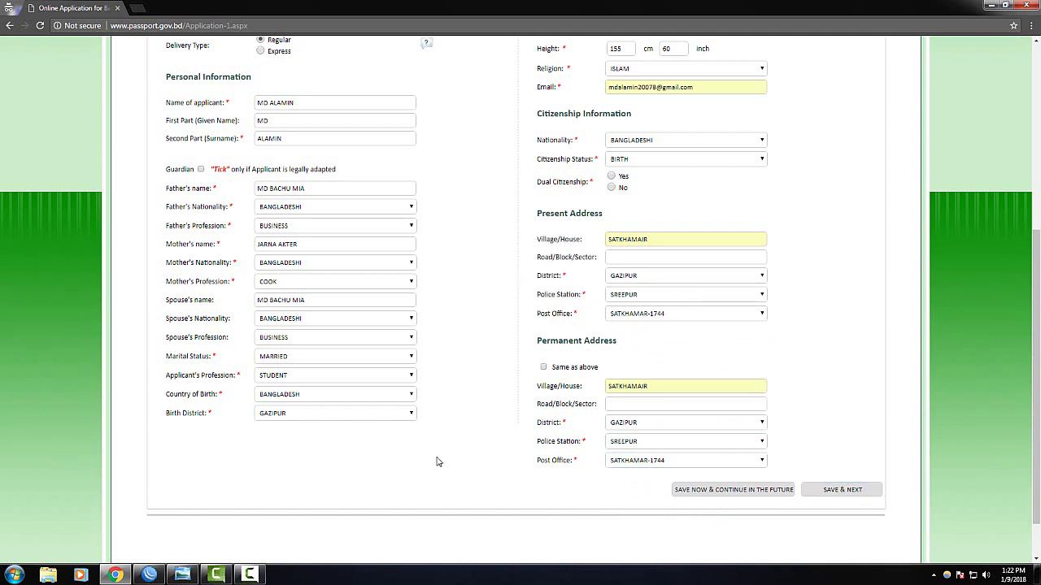
scroll(437, 460, up, 3)
scroll(445, 493, down, 4)
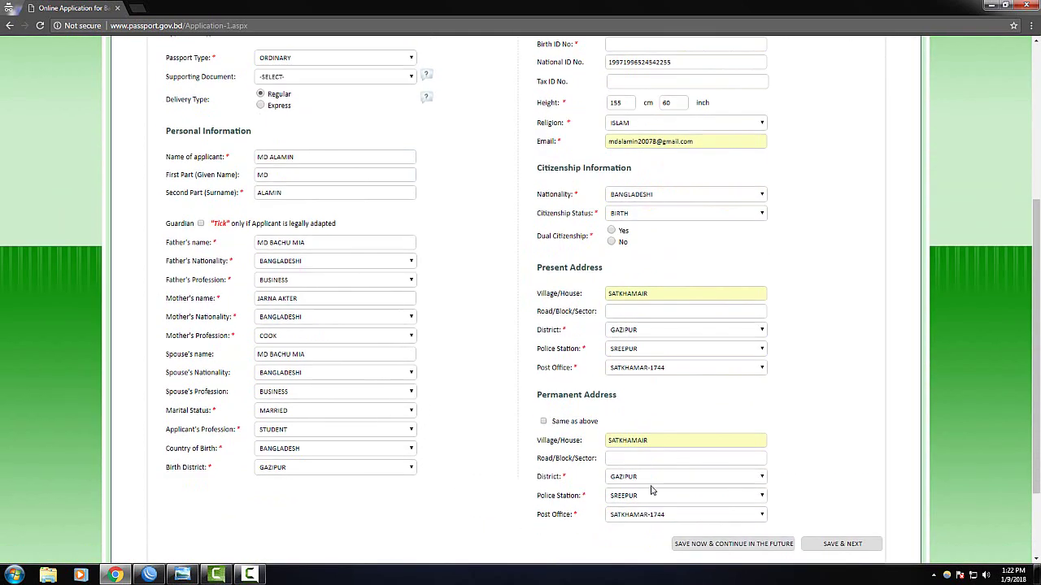
click(843, 435)
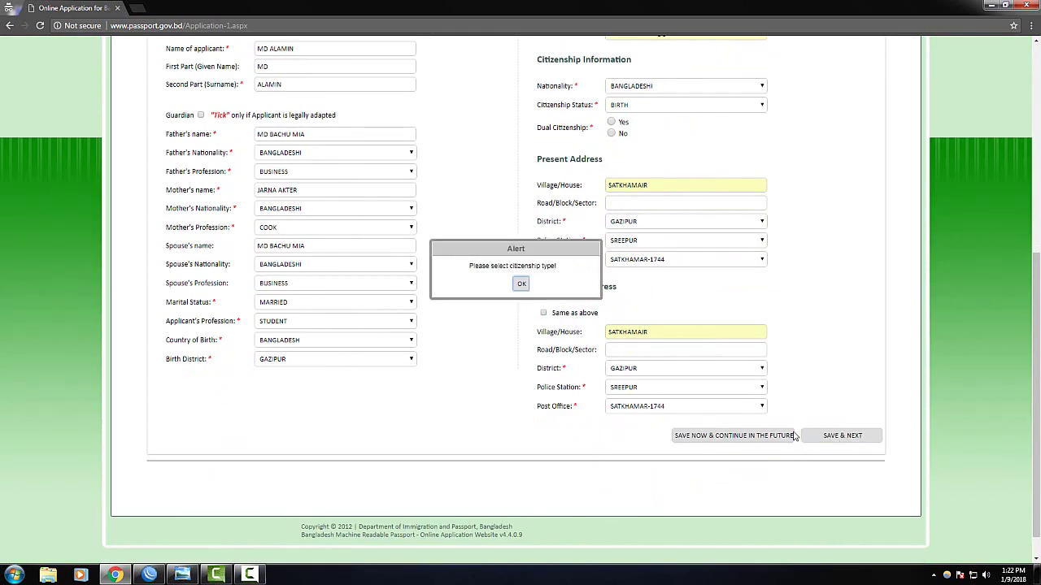
click(521, 283)
click(251, 574)
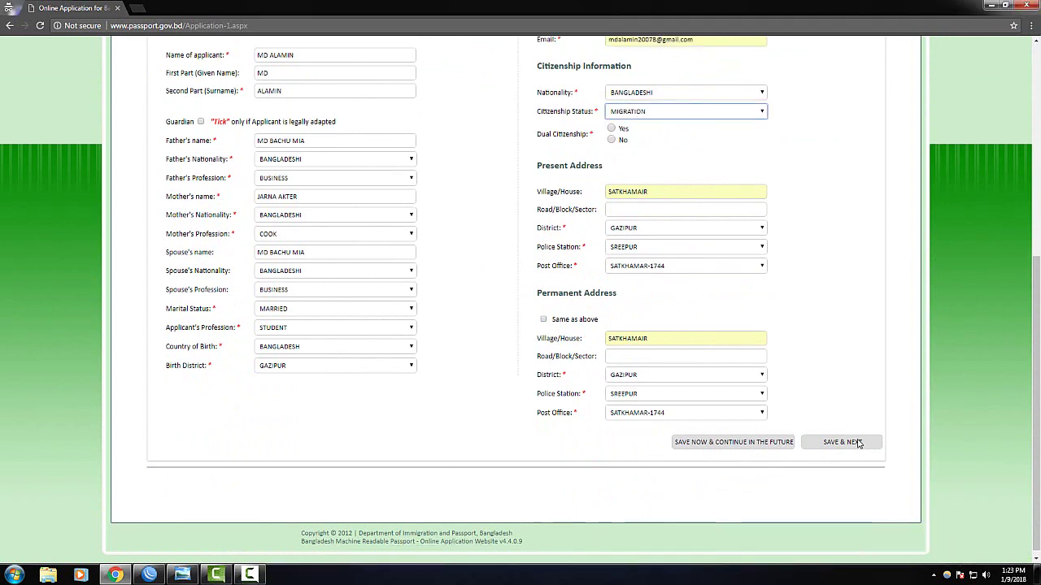
click(843, 443)
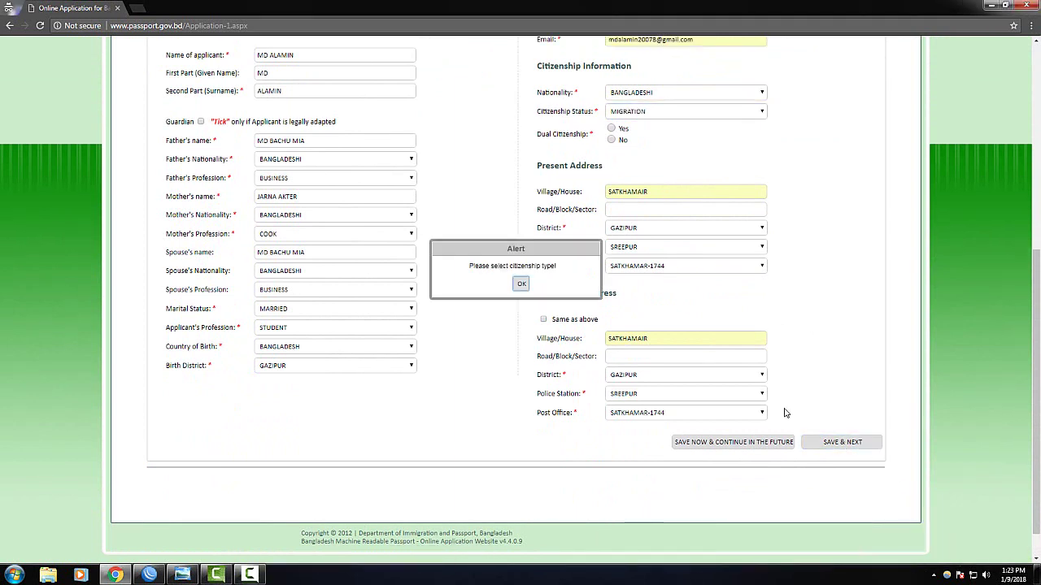
click(250, 575)
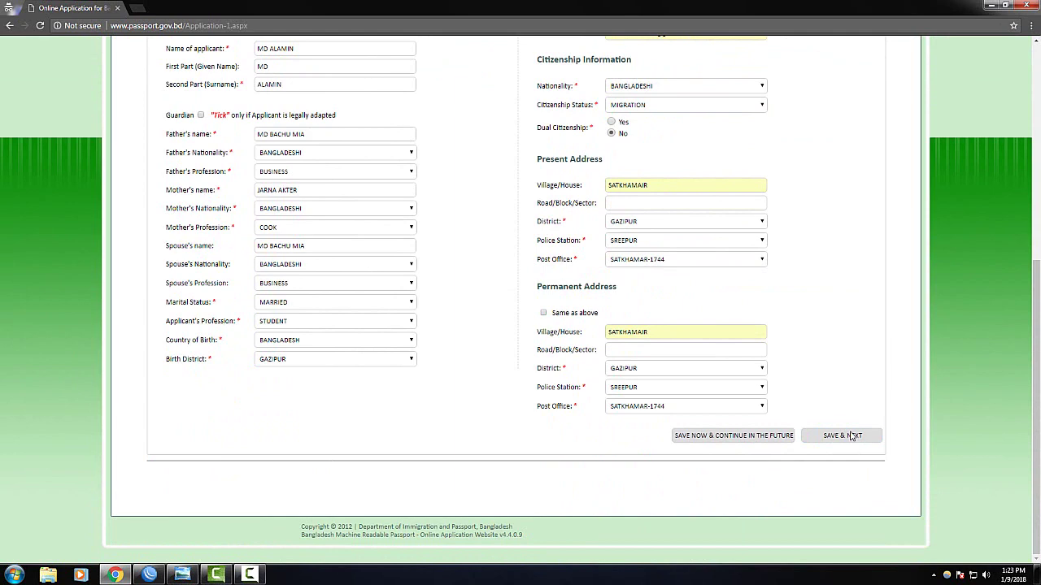
click(850, 437)
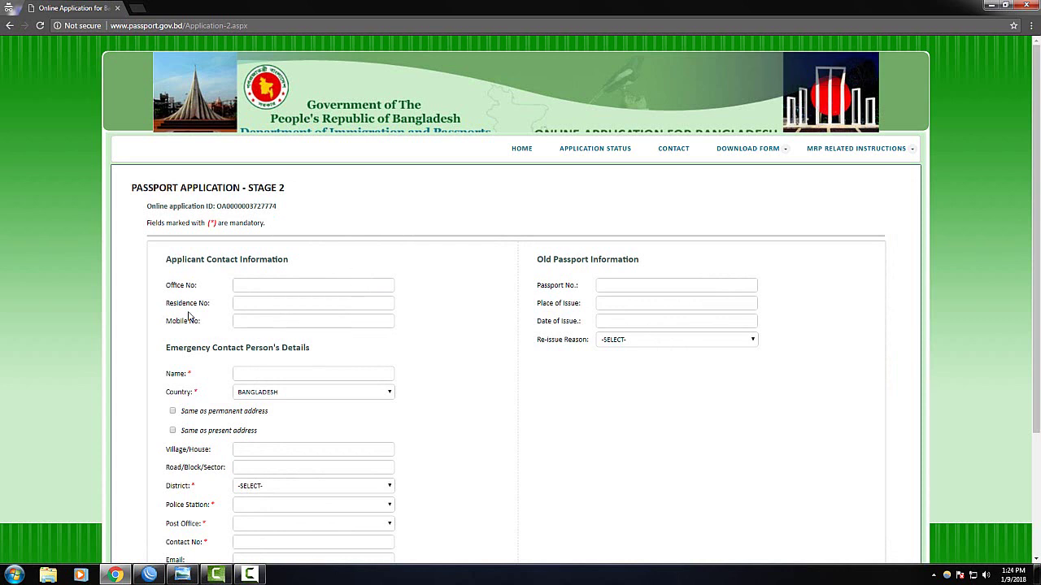
Enter the applicant's mobile number in the Stage 2 Mobile No field
drag(144, 209, 317, 210)
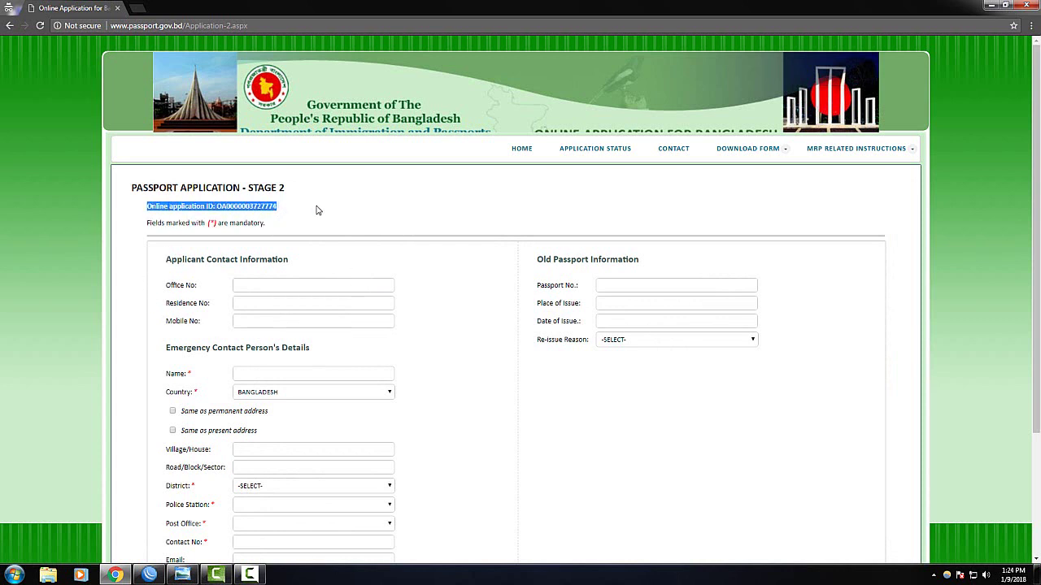
click(289, 211)
scroll(325, 248, down, 1)
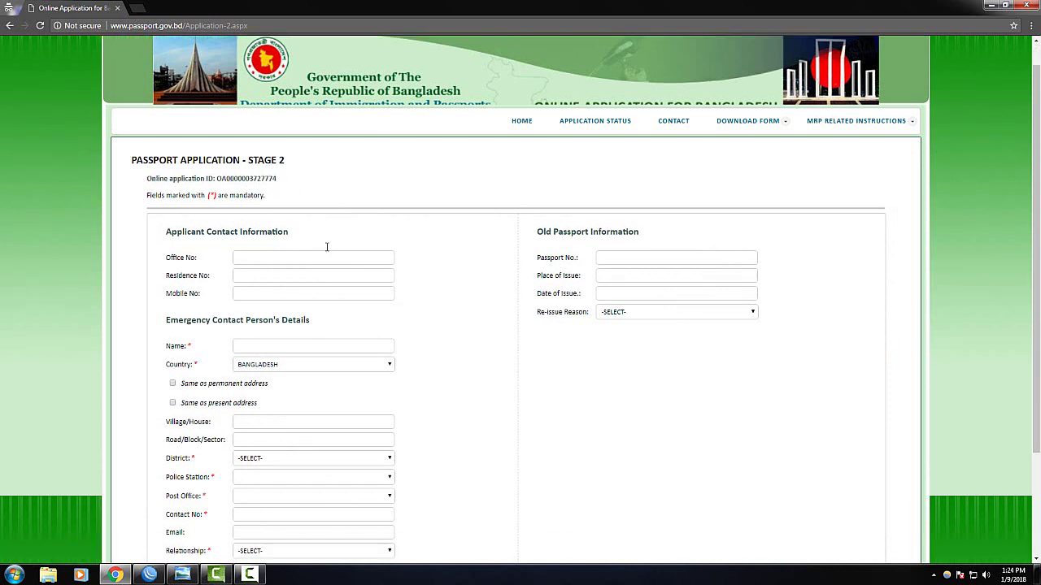
click(254, 180)
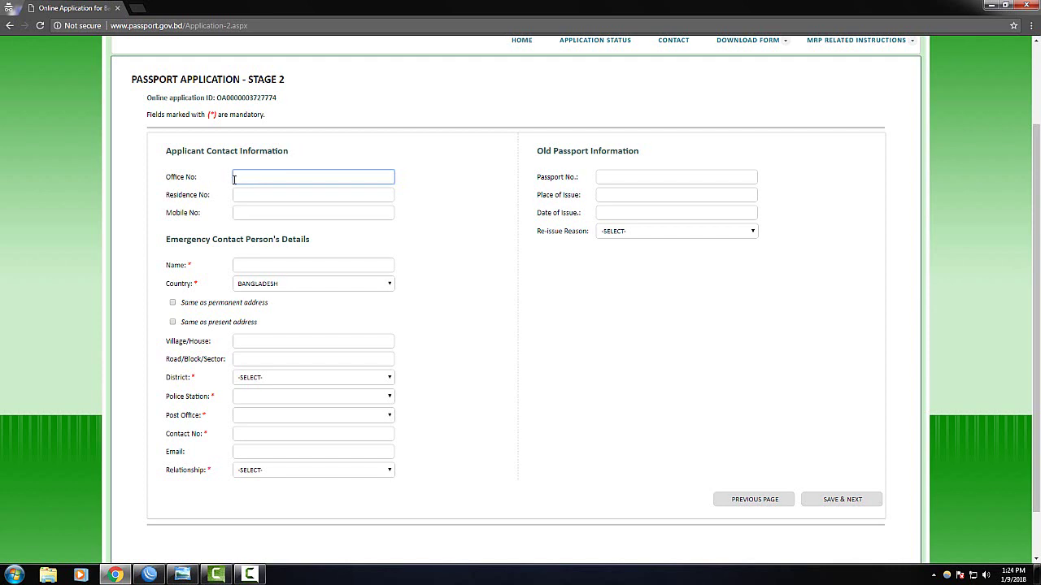
click(248, 198)
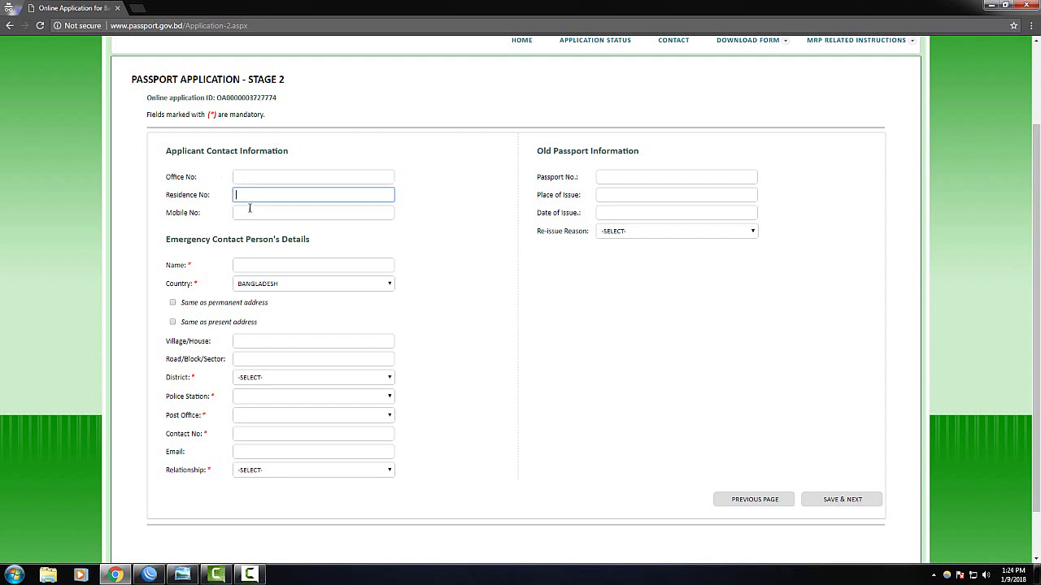
click(243, 214)
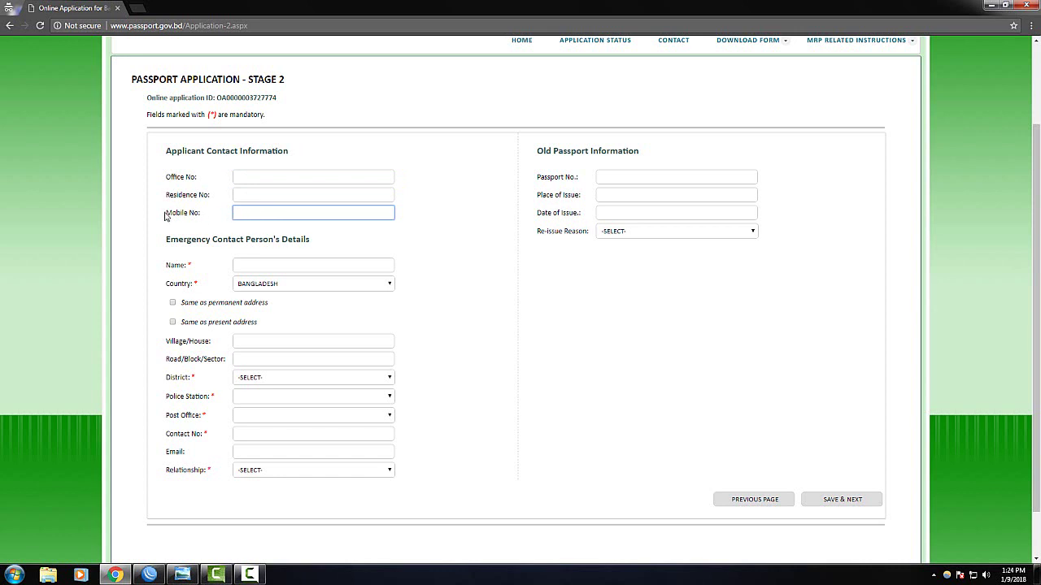
drag(165, 215, 199, 214)
Enter the emergency contact's full name, accepting the autofill suggestion
click(266, 263)
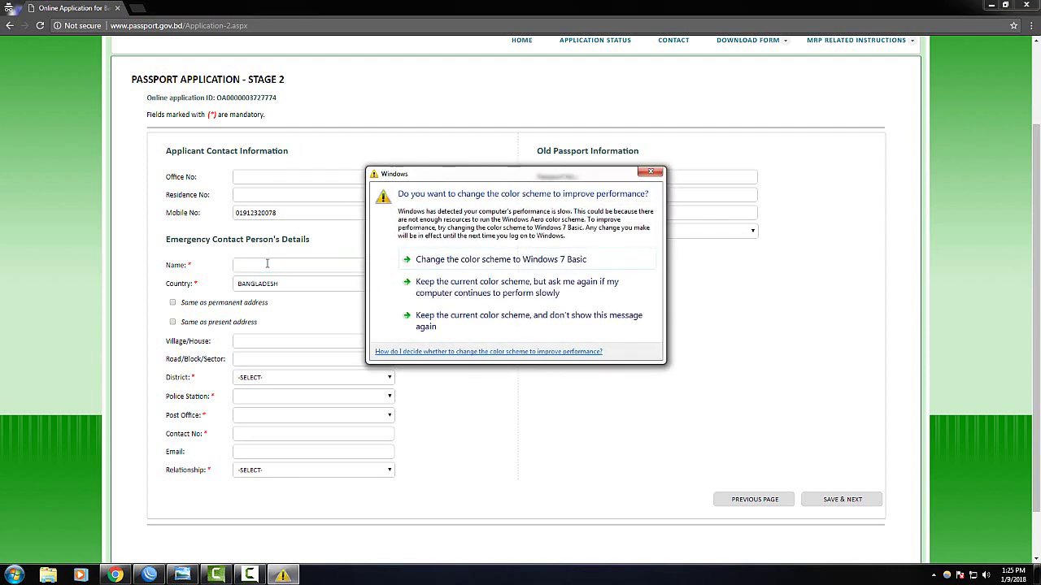
click(650, 172)
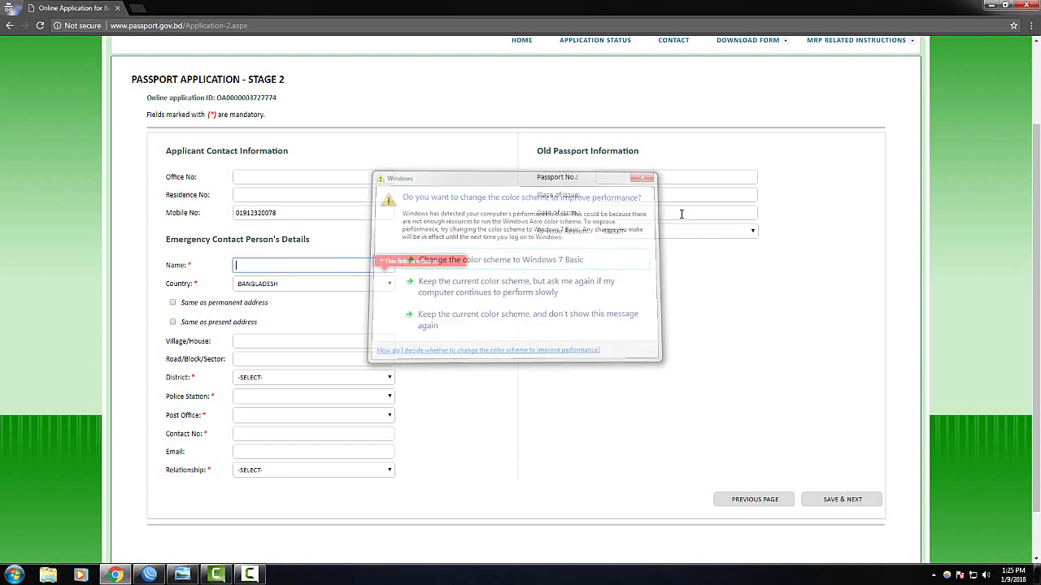
click(449, 302)
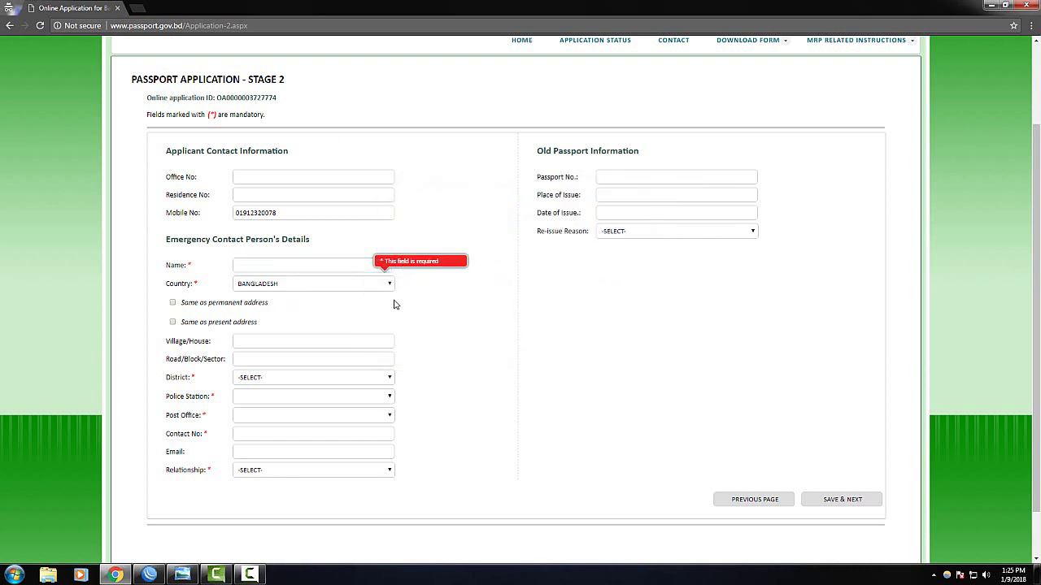
click(295, 263)
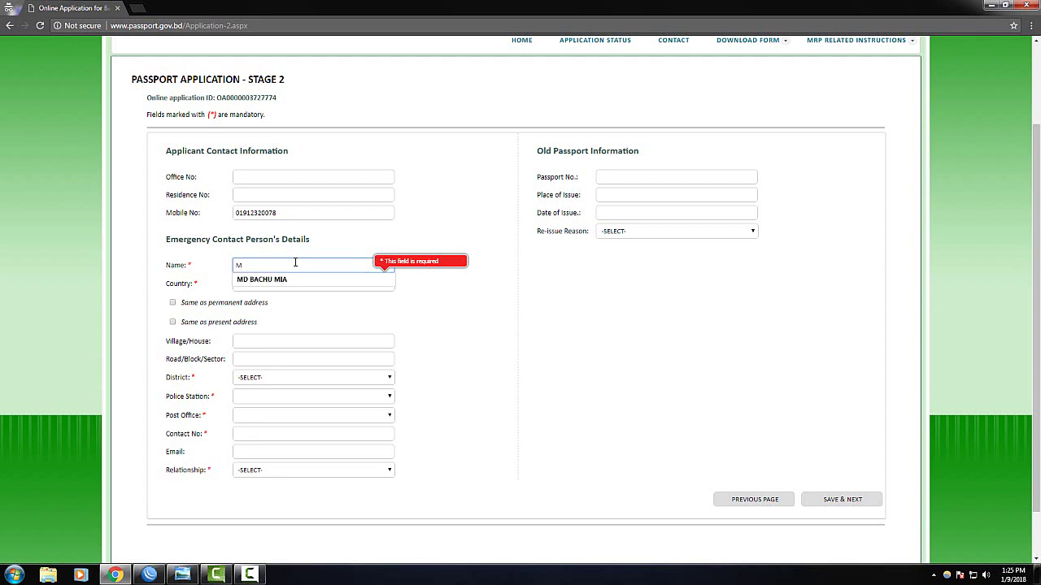
click(284, 278)
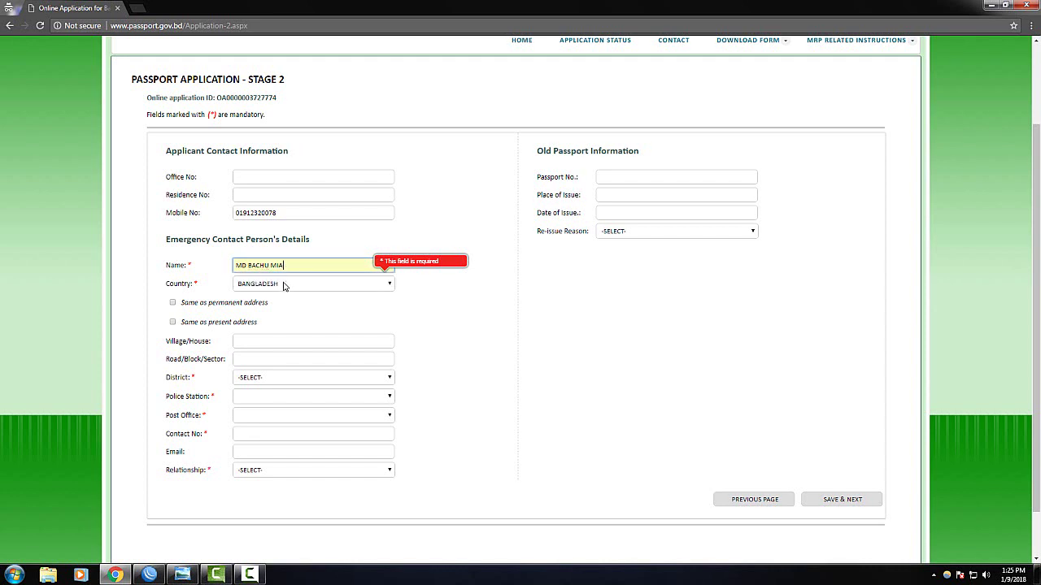
click(263, 341)
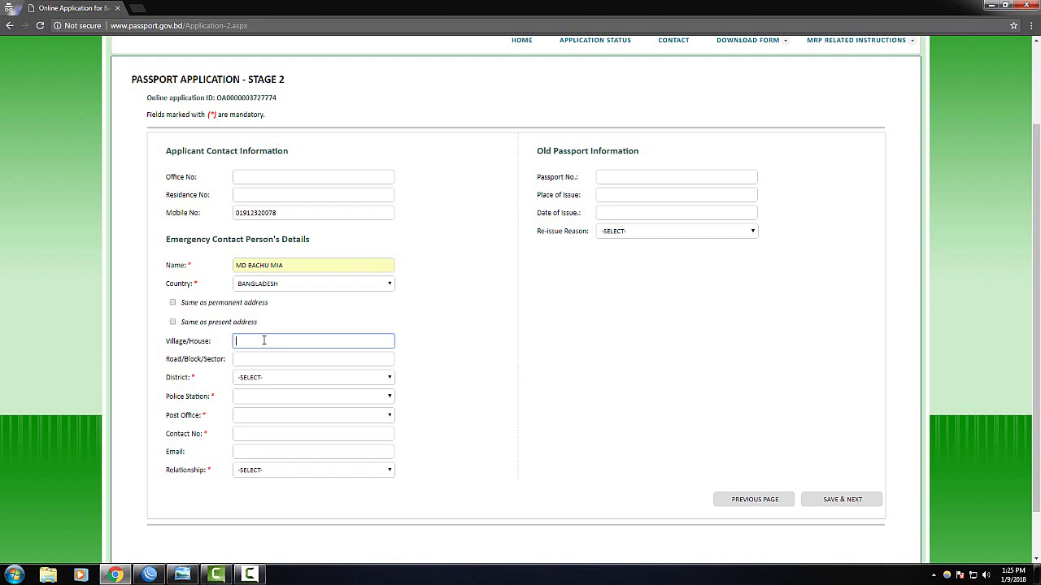
text(sT)
key(BackSpace)
text(ATK)
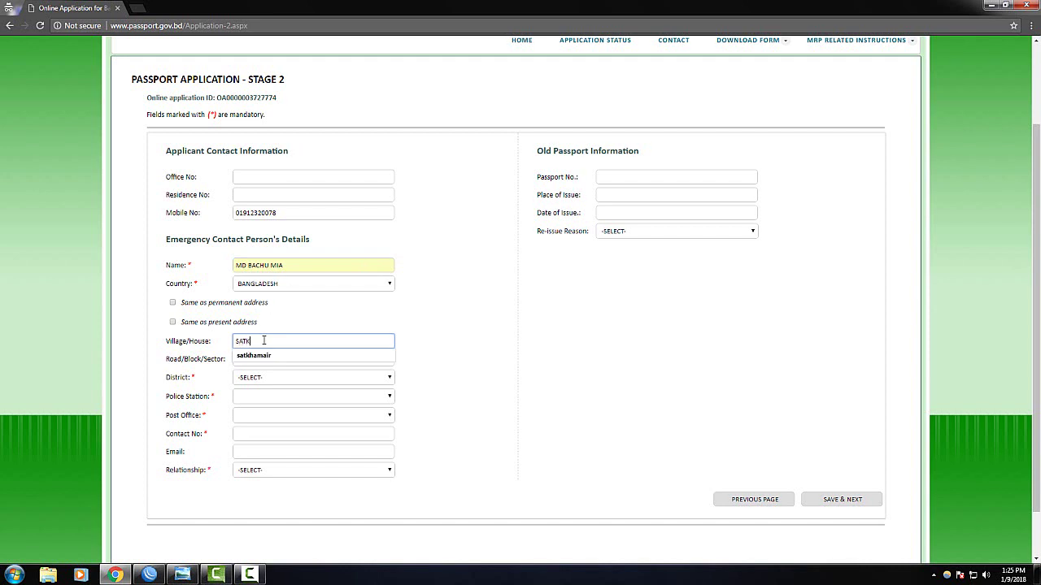
text(HAMAIR)
click(293, 377)
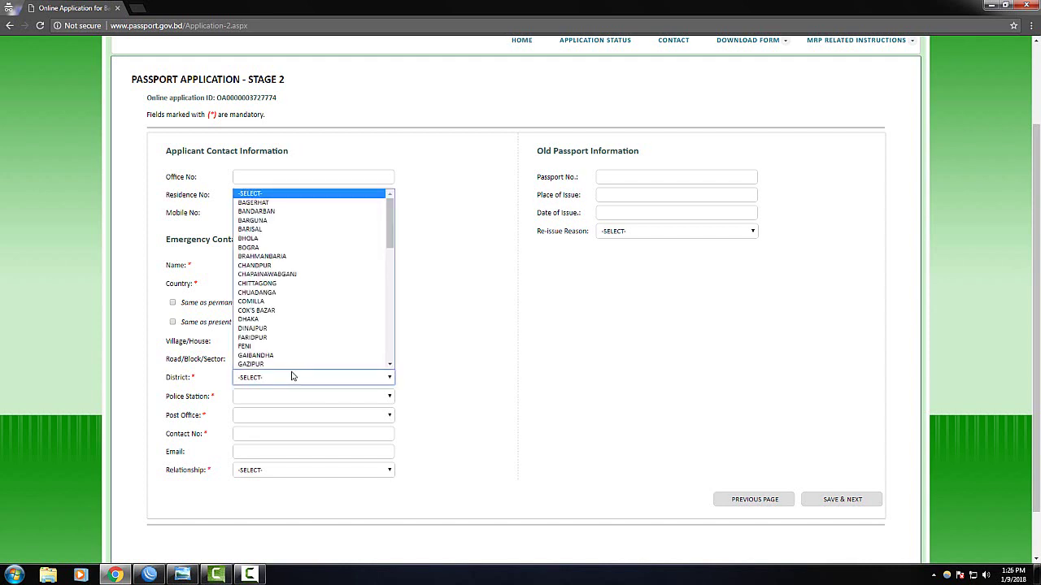
click(265, 365)
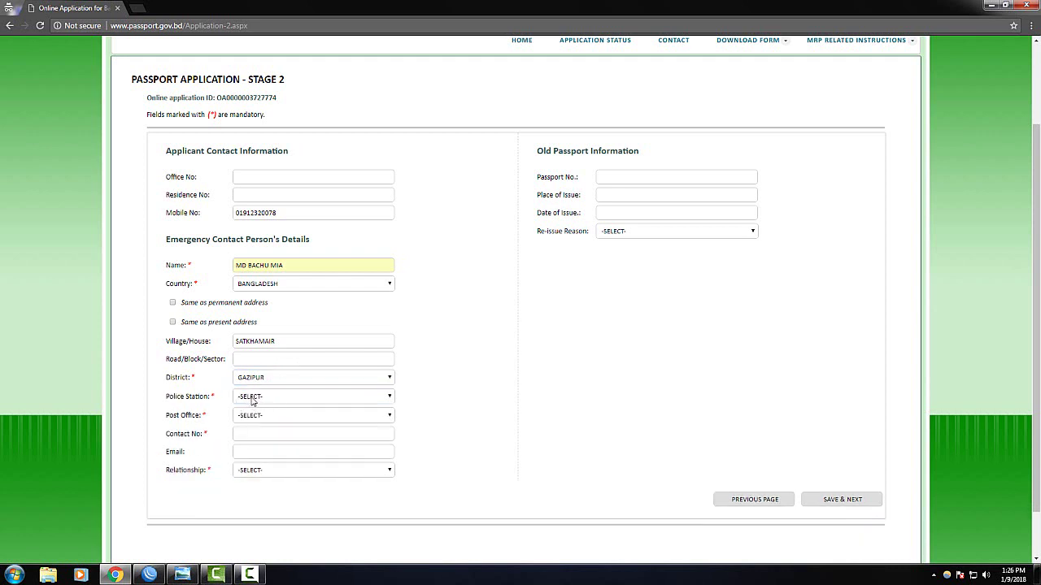
click(253, 399)
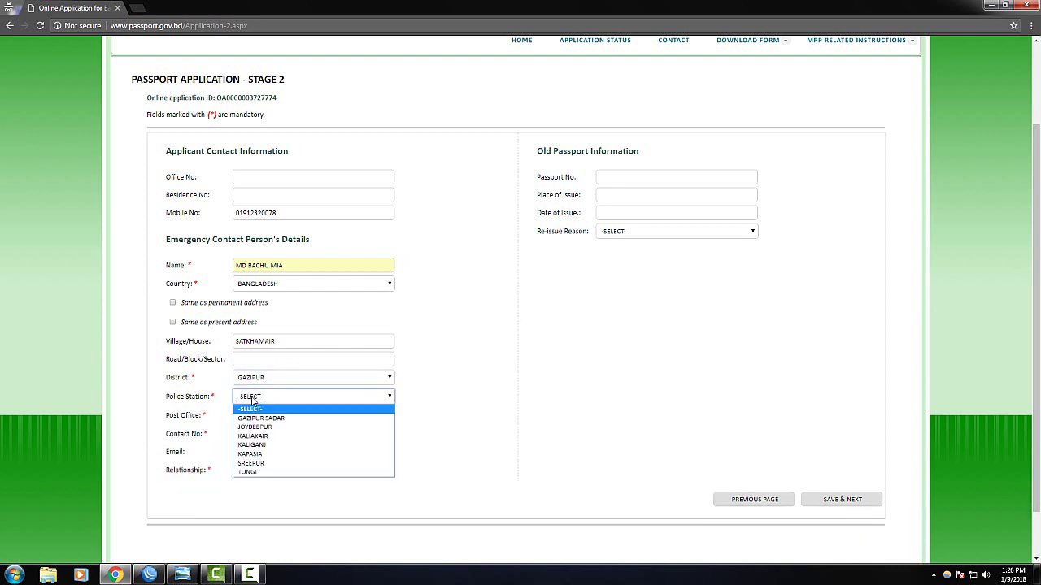
click(252, 462)
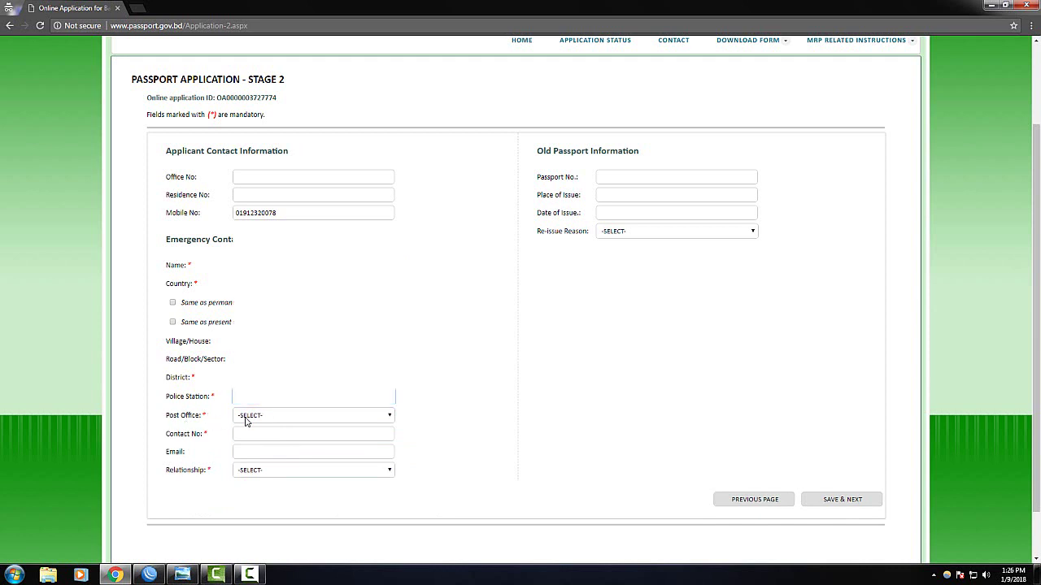
Choose SATKHAMAR-1744 as the emergency contact's post office
click(247, 418)
scroll(285, 373, down, 2)
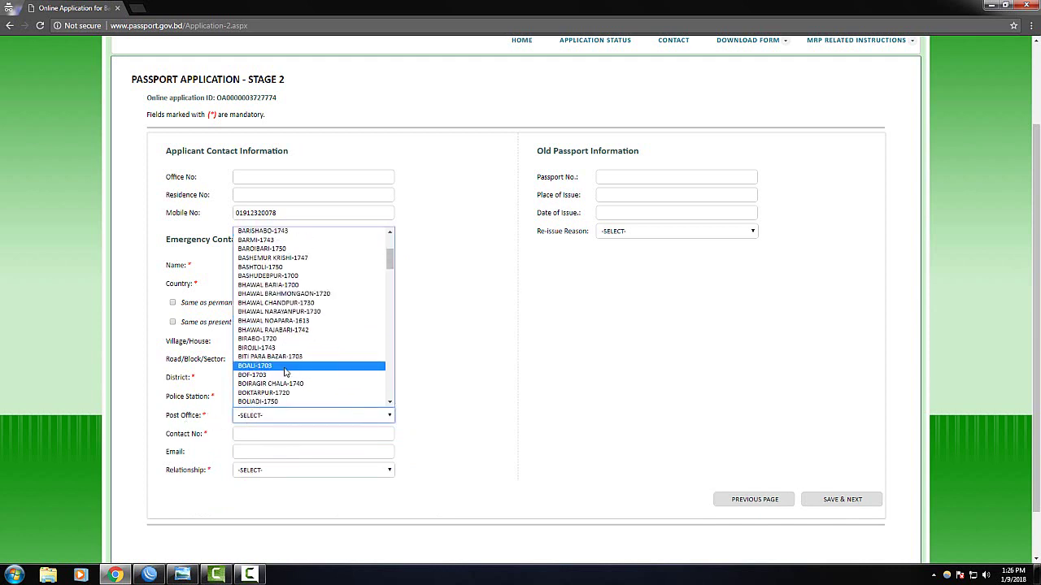
scroll(285, 373, down, 10)
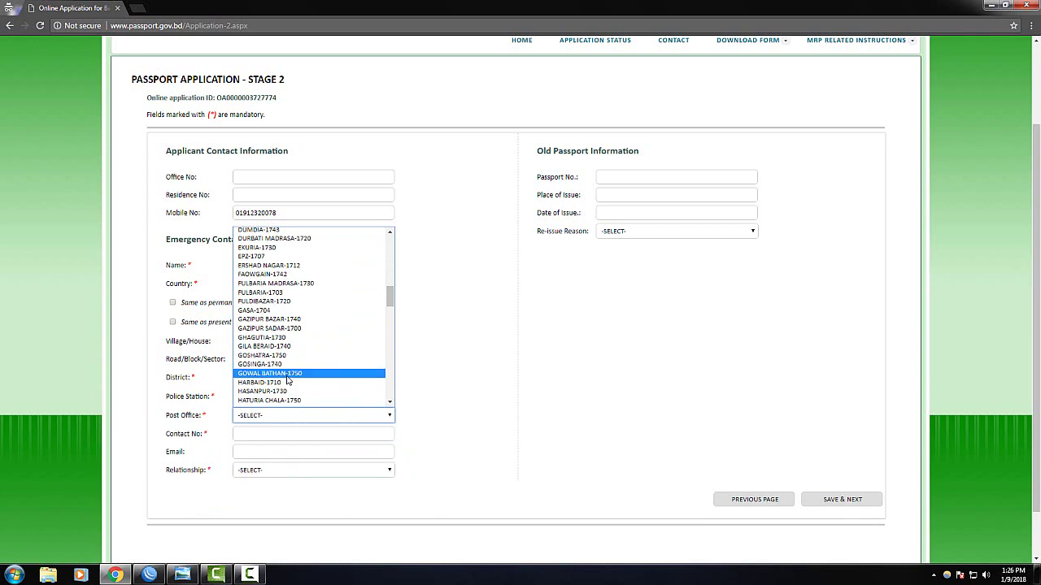
scroll(285, 378, down, 10)
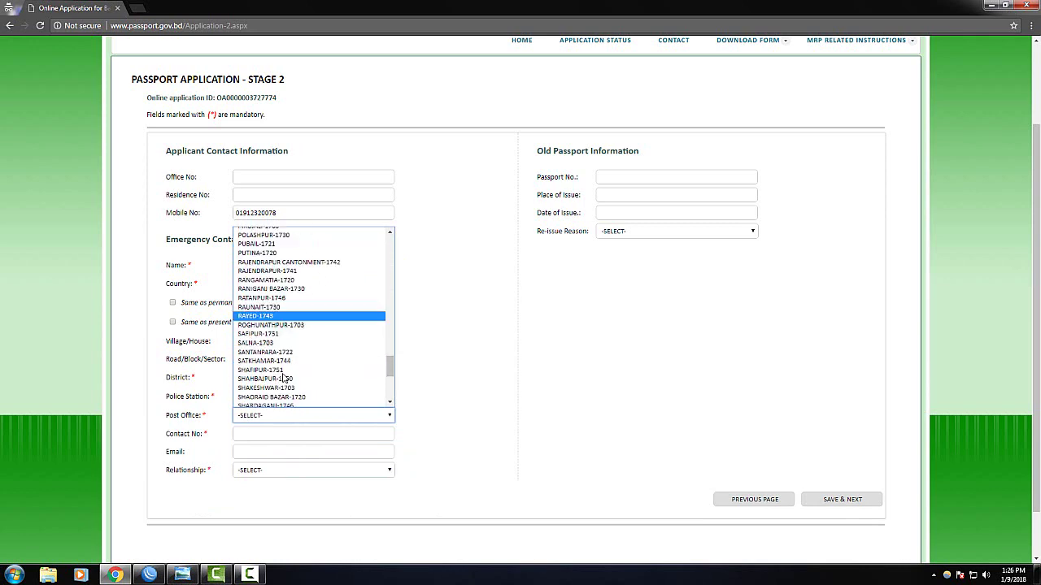
scroll(283, 379, down, 7)
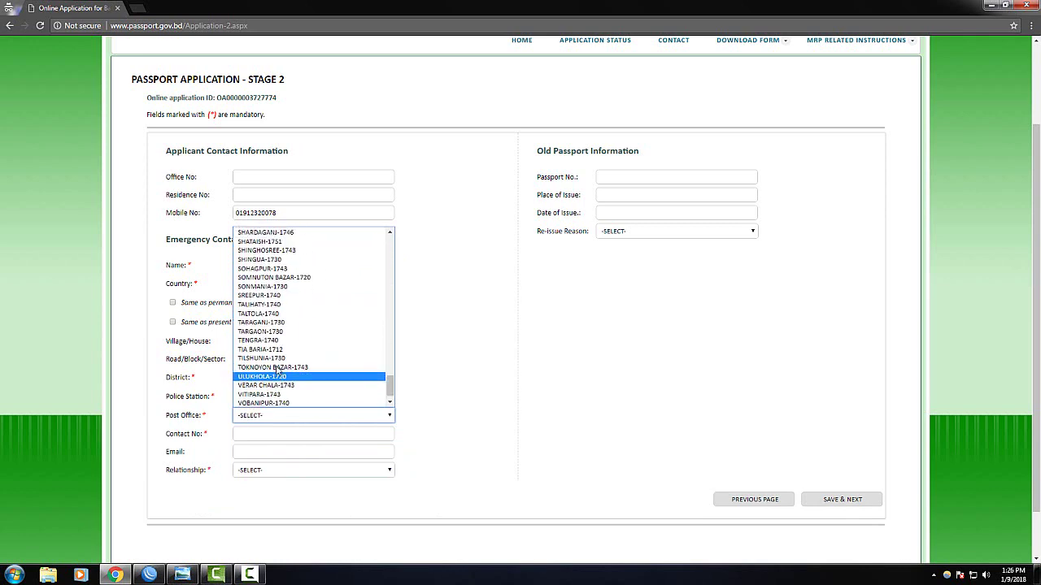
scroll(277, 370, up, 7)
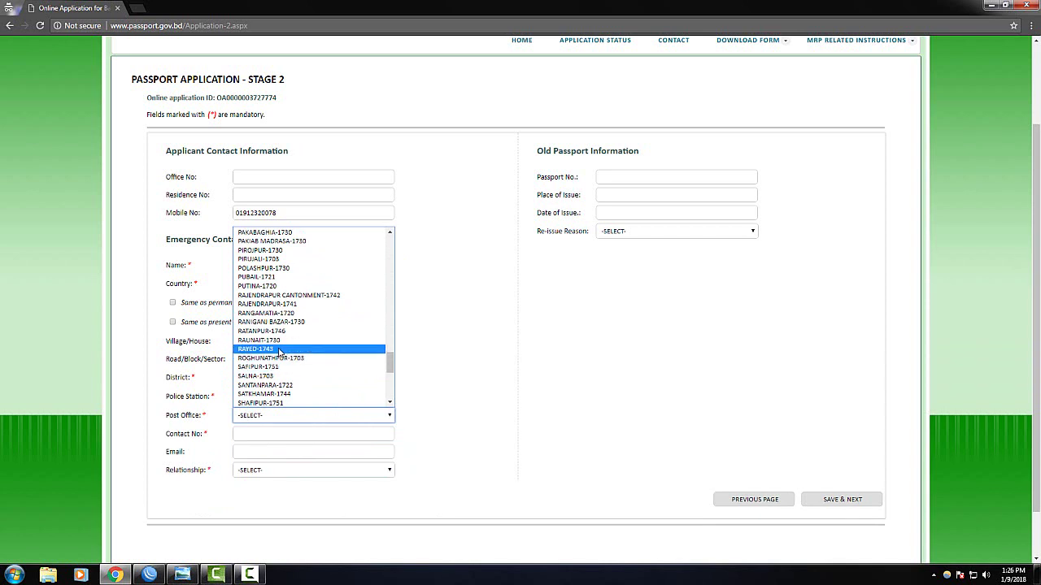
click(285, 394)
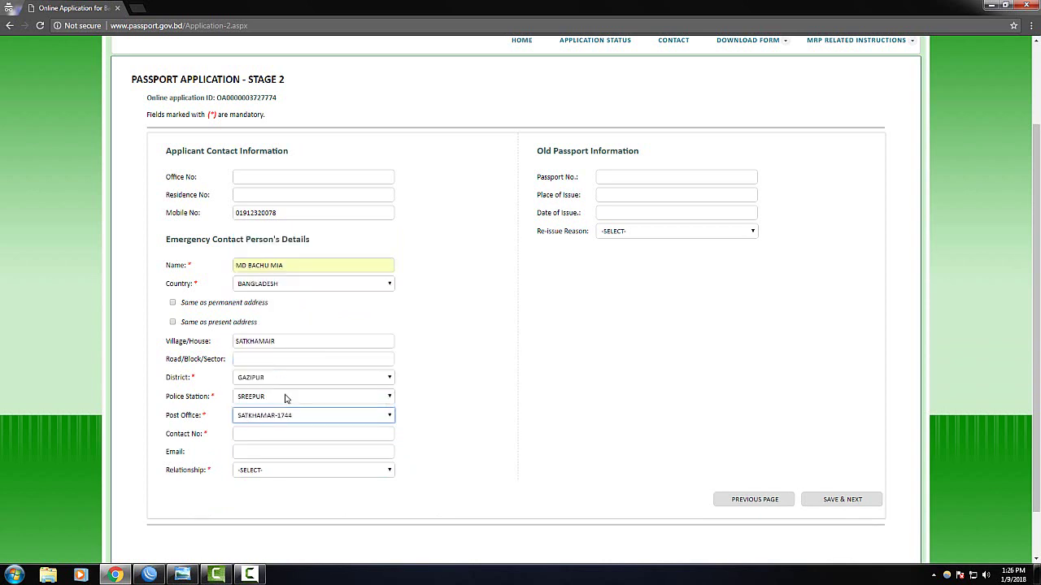
scroll(294, 433, down, 1)
click(252, 380)
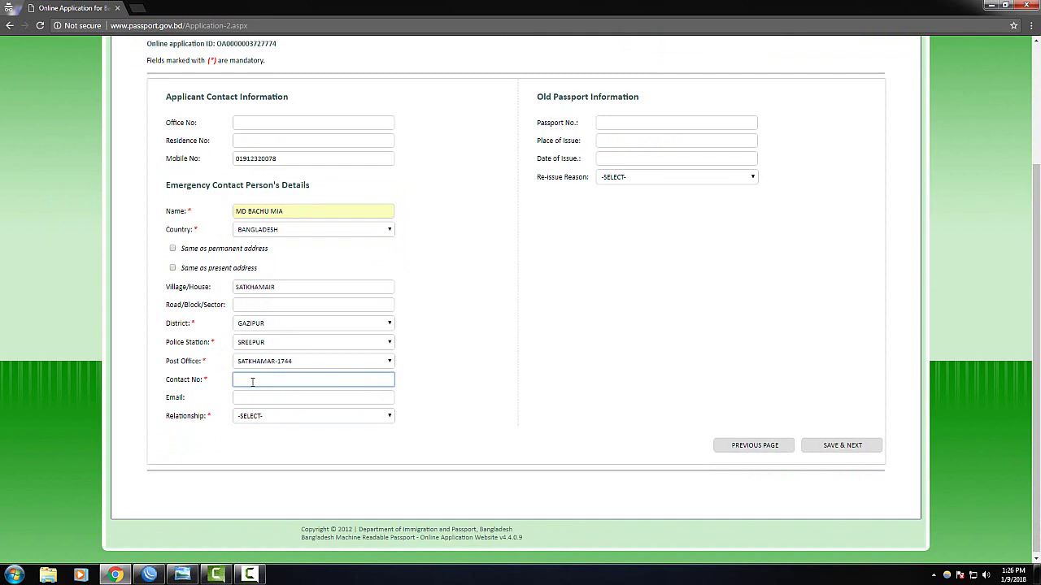
Enter the emergency contact's phone number
text(0)
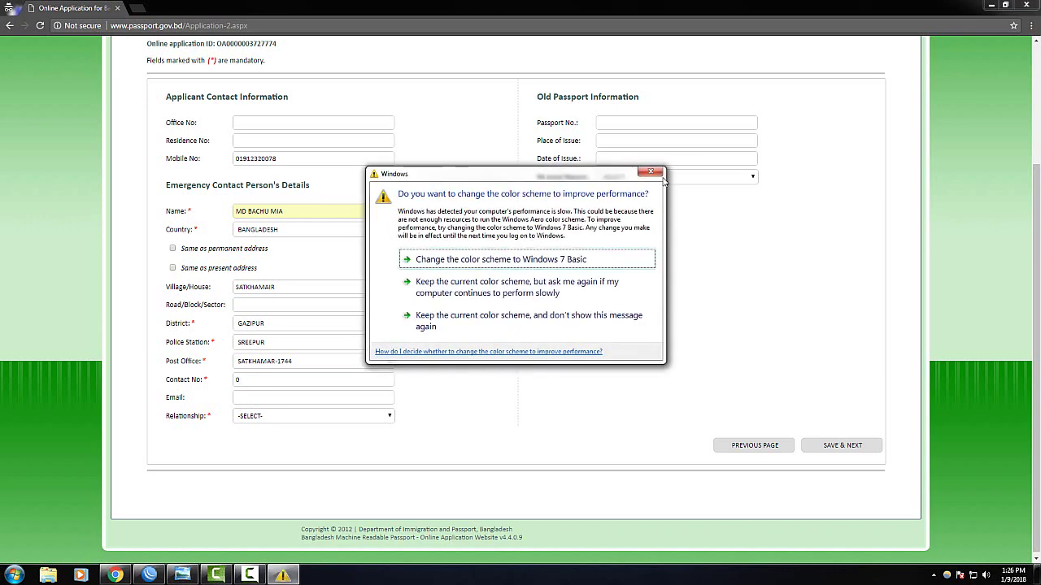
click(650, 172)
click(267, 375)
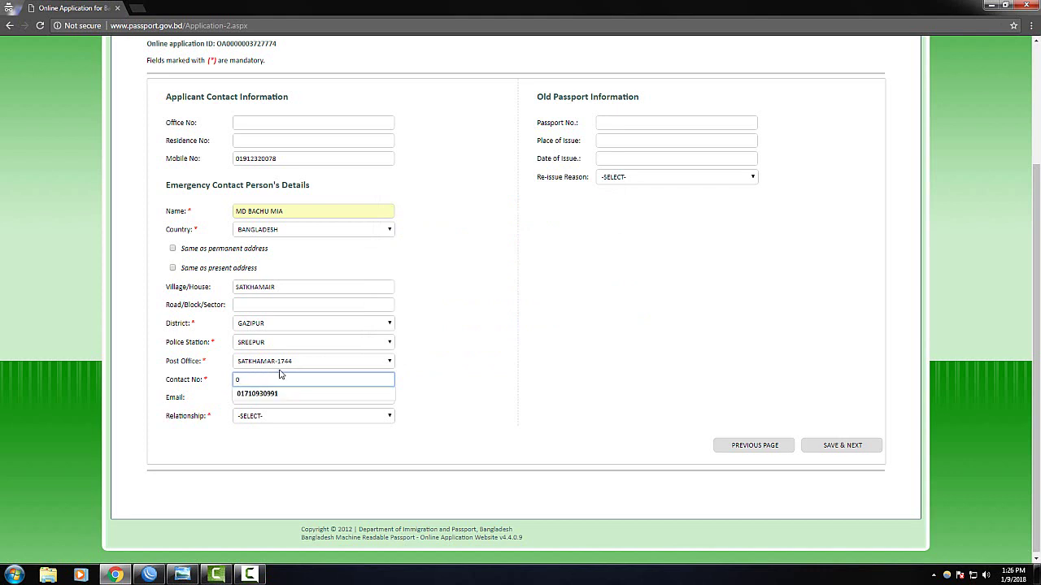
click(296, 394)
Enter the emergency contact's Gmail e-mail address
click(288, 398)
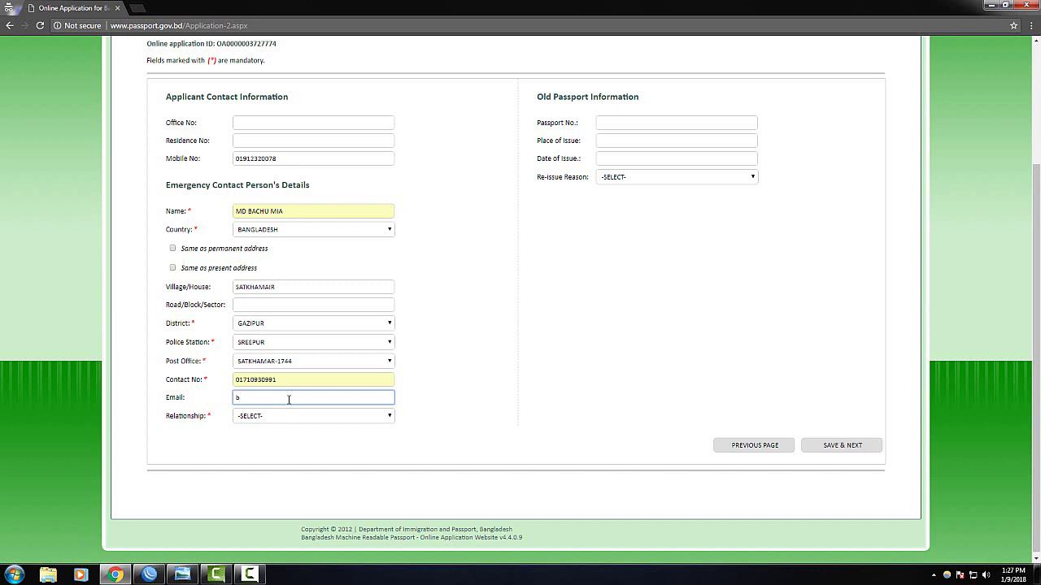
key(BackSpace)
key(BackSpace)
Set the relationship to FATHER and save Stage 2
click(260, 420)
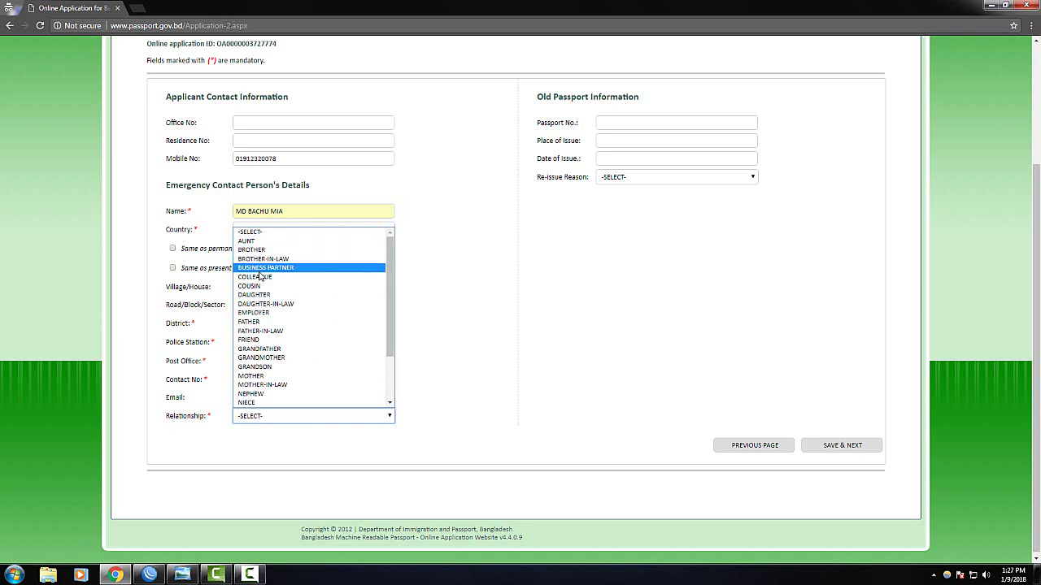
click(249, 322)
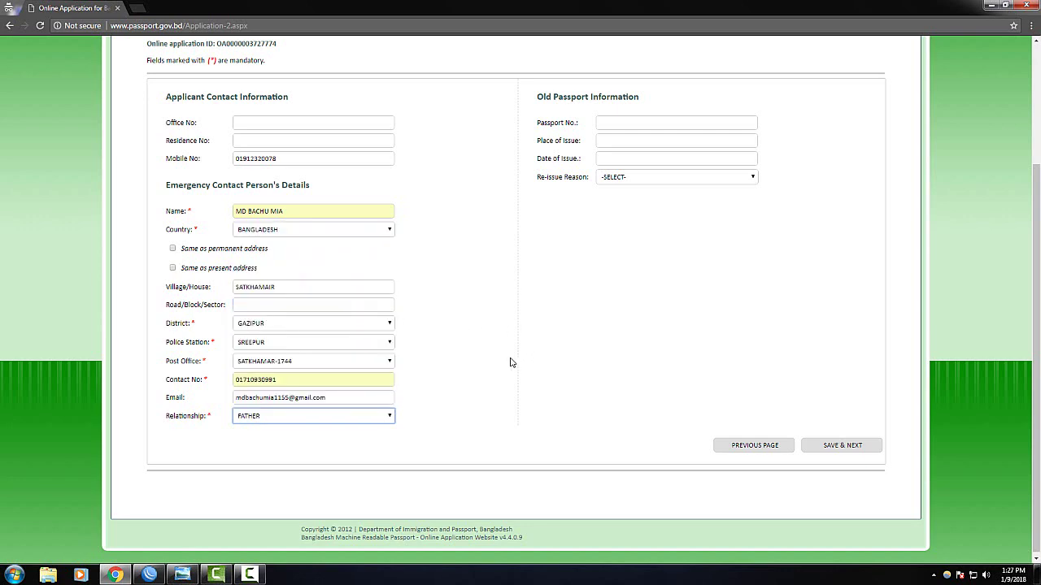
scroll(495, 356, up, 2)
scroll(406, 383, down, 2)
scroll(550, 389, up, 1)
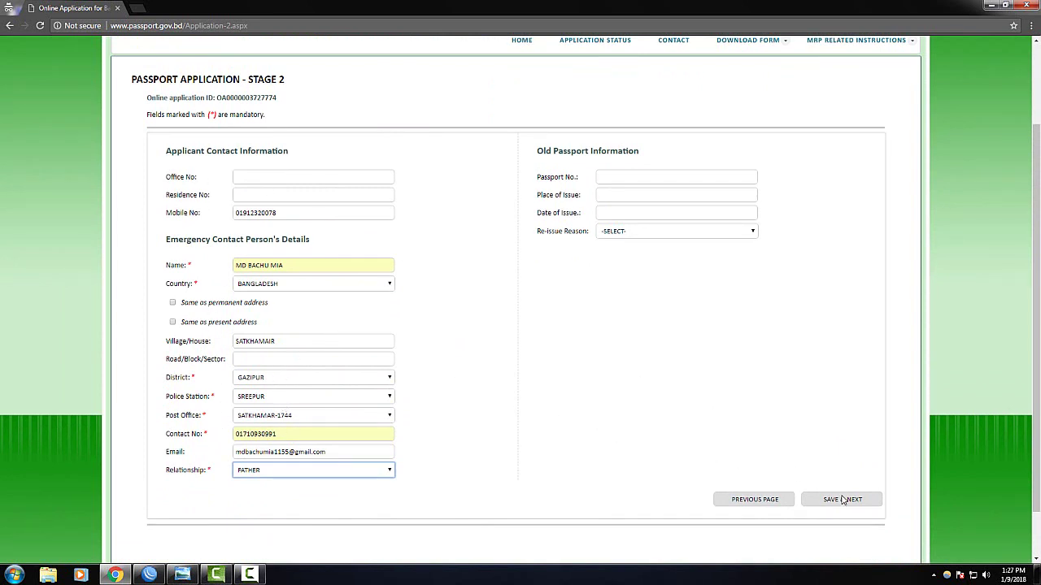
click(842, 499)
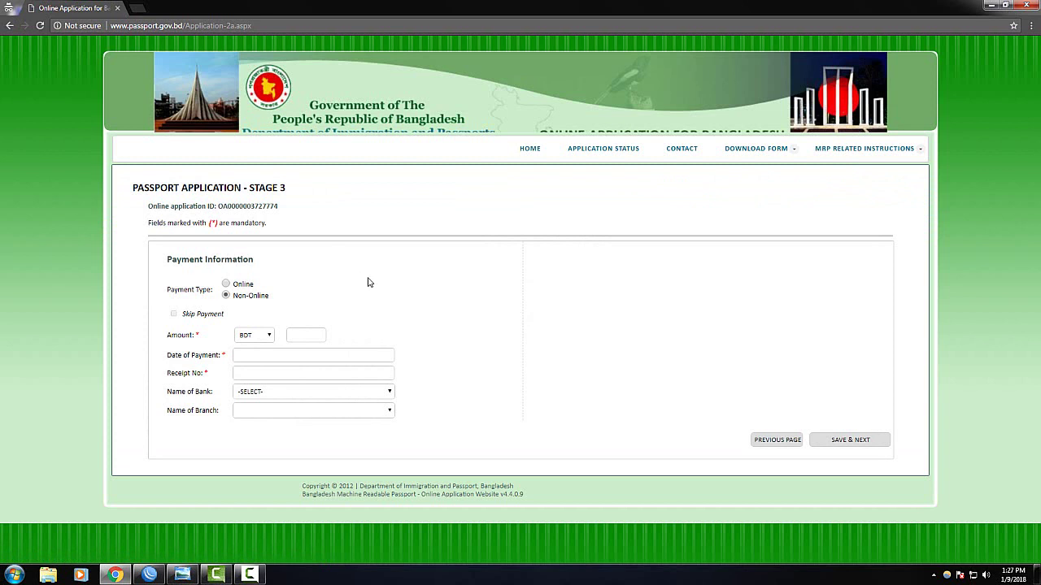
Switch the payment type to Non-Online, confirming the change
click(226, 289)
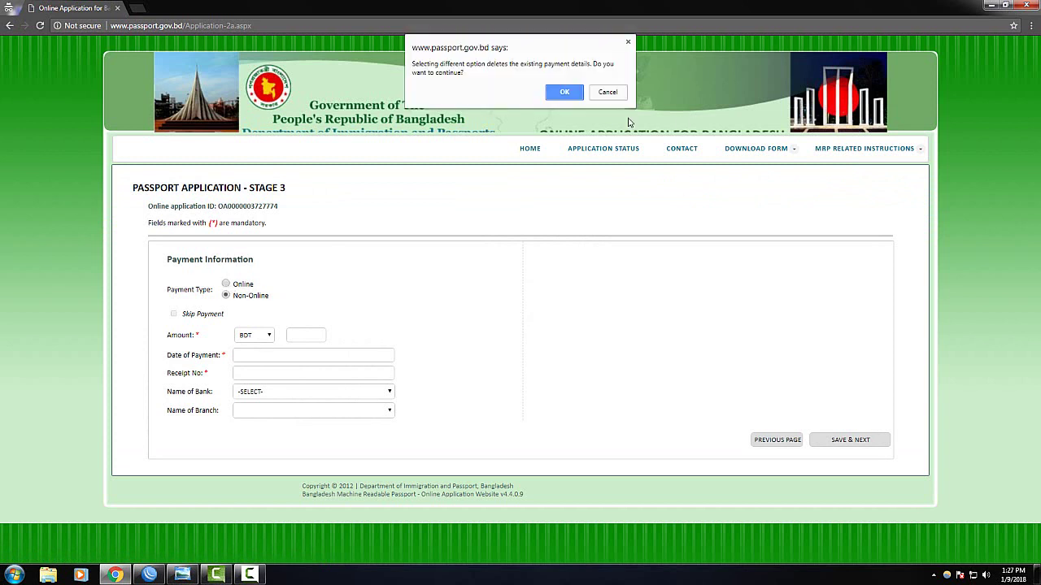
click(567, 91)
click(277, 315)
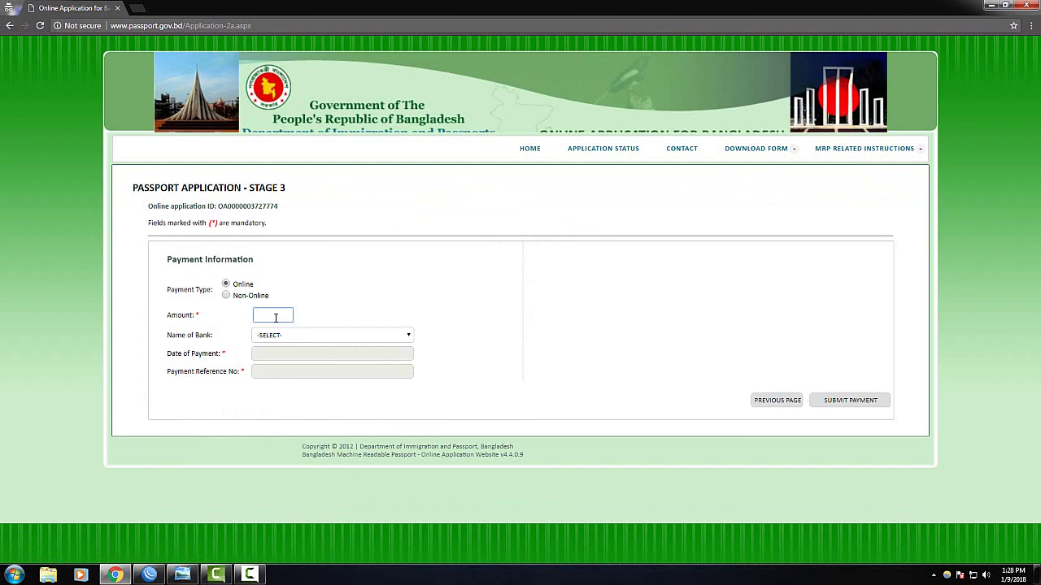
click(227, 296)
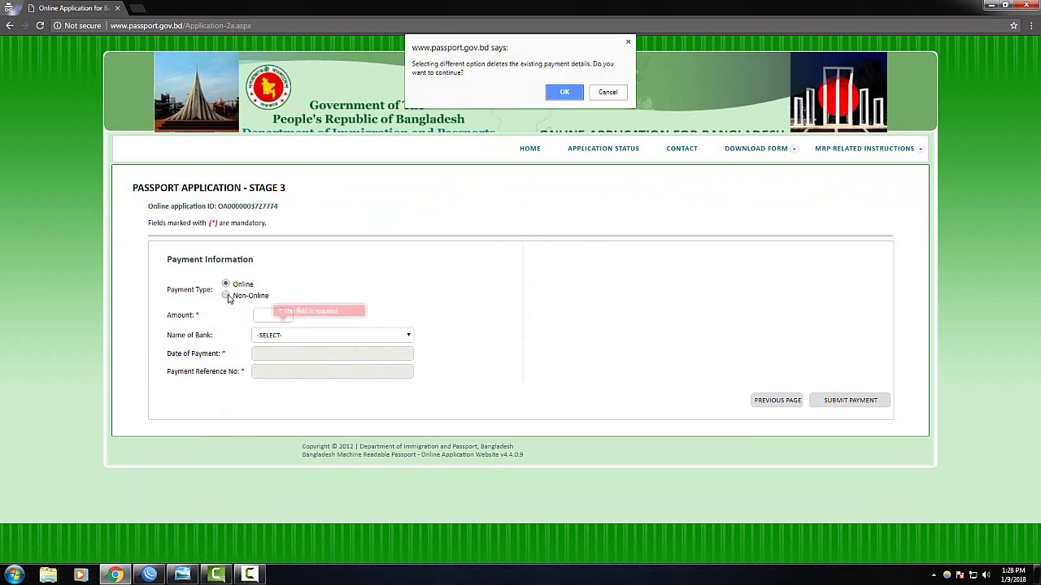
click(561, 92)
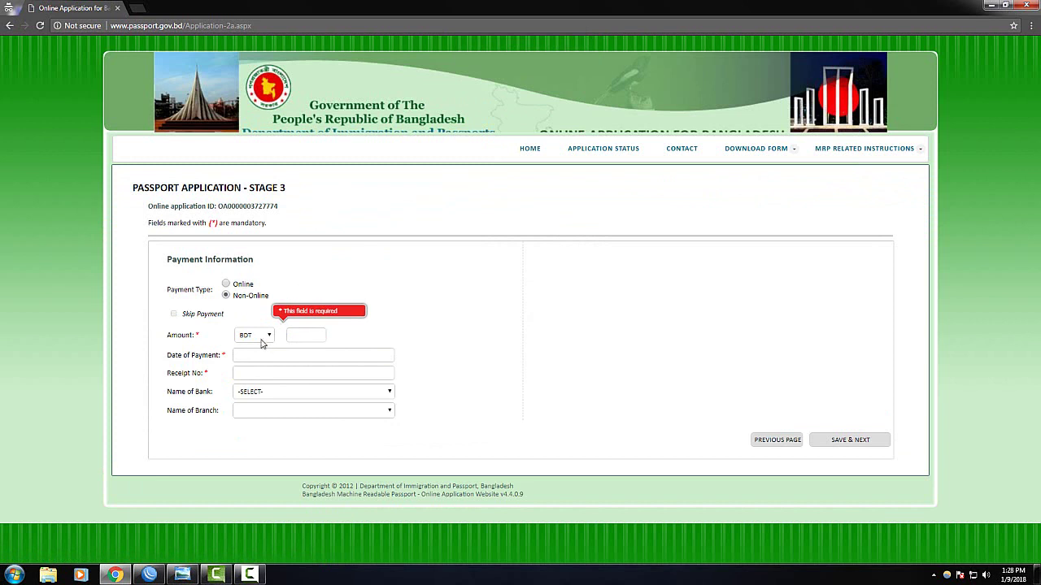
Enter payment amount 6400 and payment date 9 January 2018
click(307, 334)
text(6400)
click(481, 304)
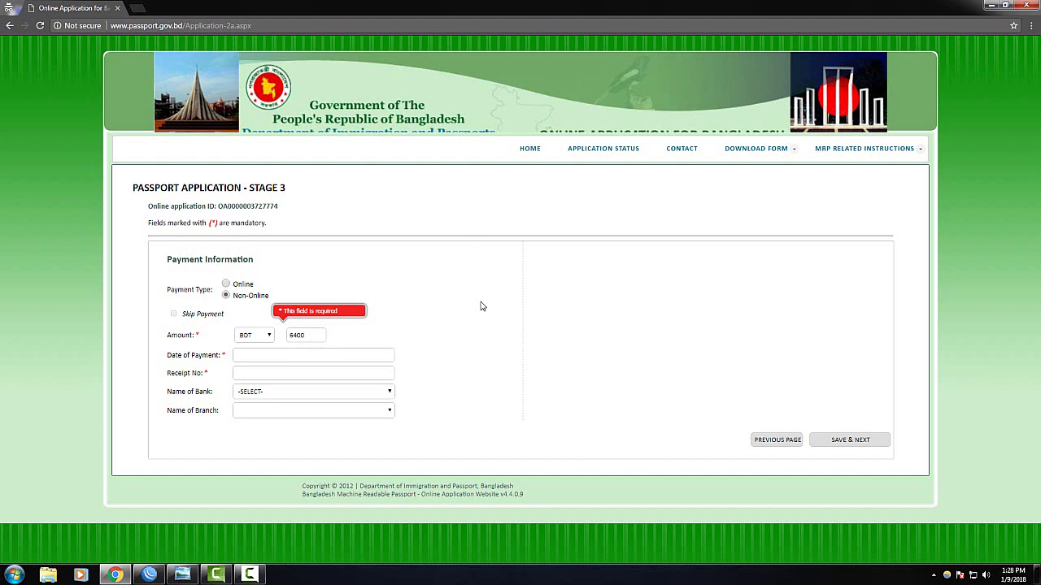
click(274, 353)
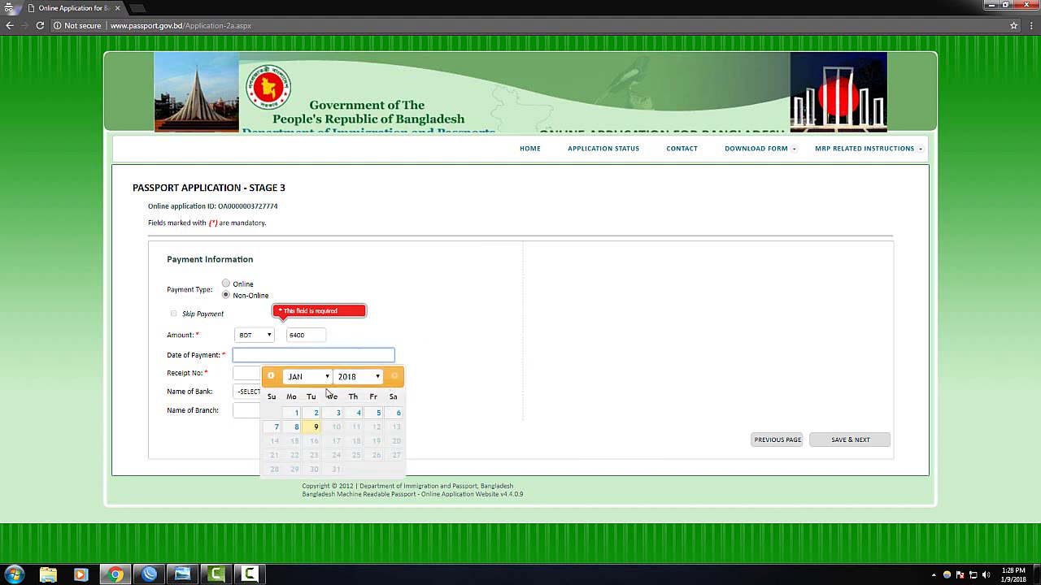
click(315, 428)
Enter the payment receipt number
click(280, 373)
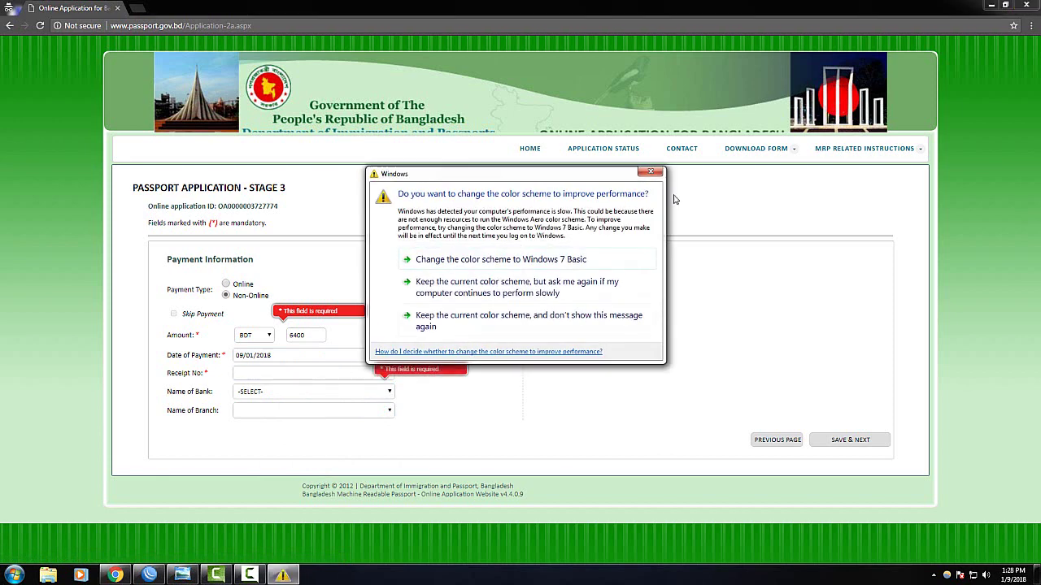
click(649, 172)
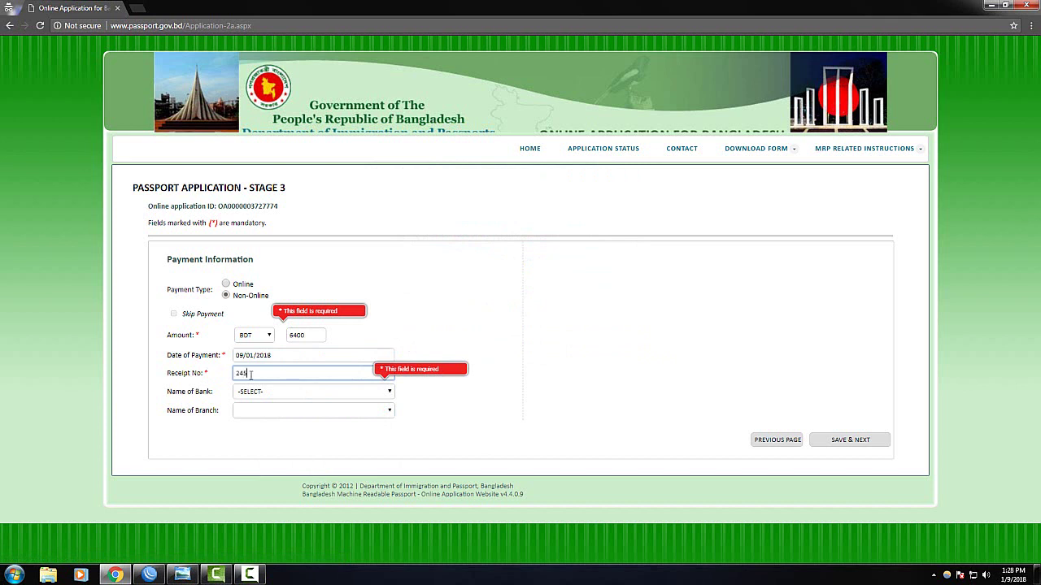
text(59)
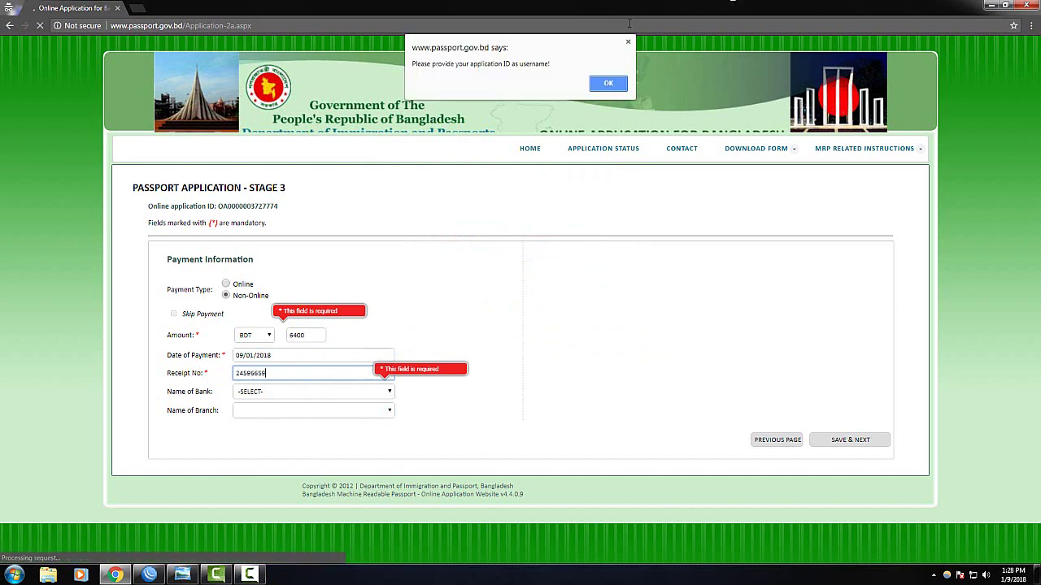
click(608, 83)
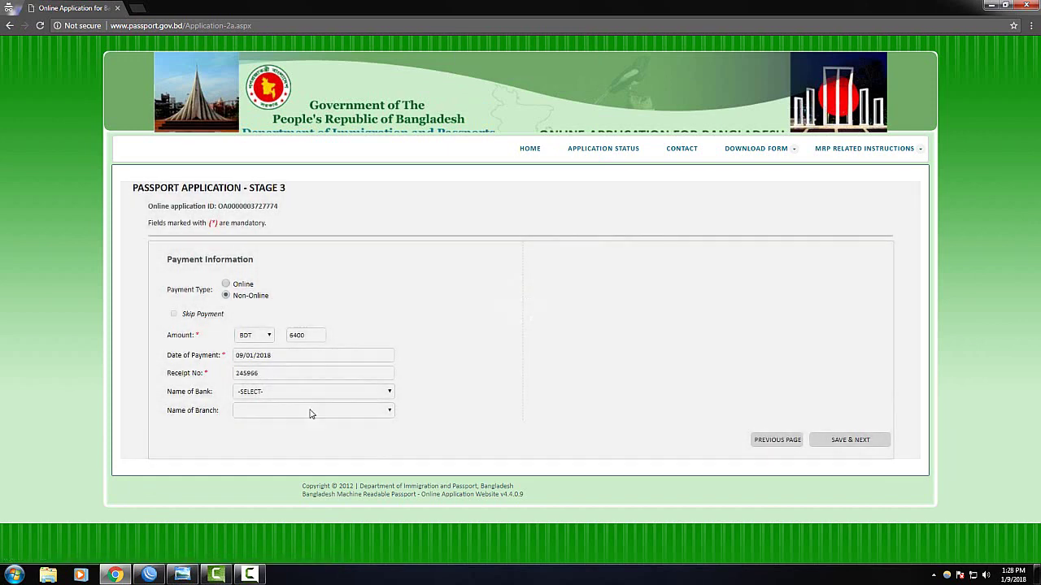
Choose bank BANK ASIA with branch BANK ASIA CENTRAL and save the payment stage
click(262, 394)
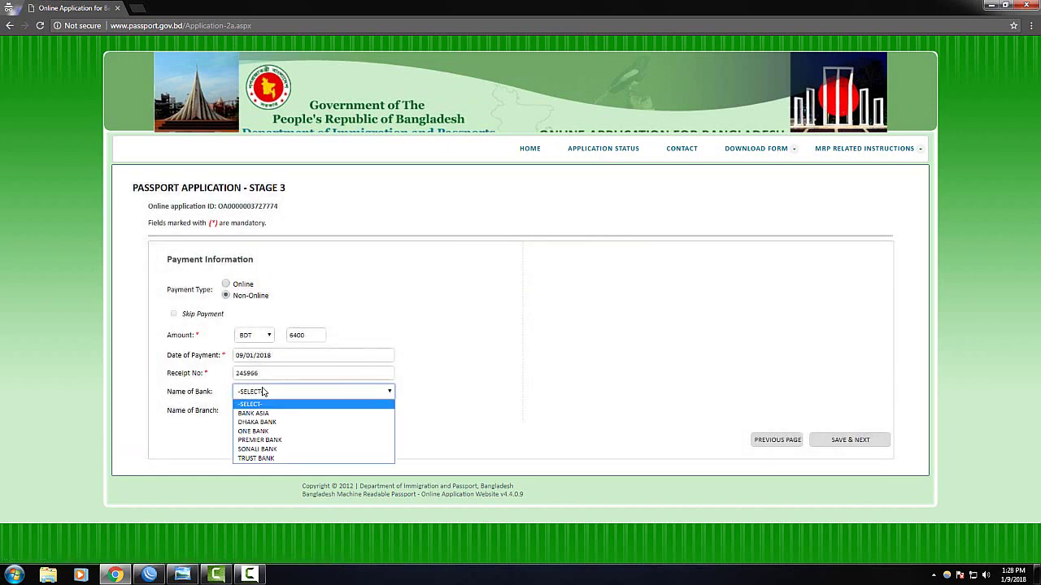
click(258, 458)
click(271, 413)
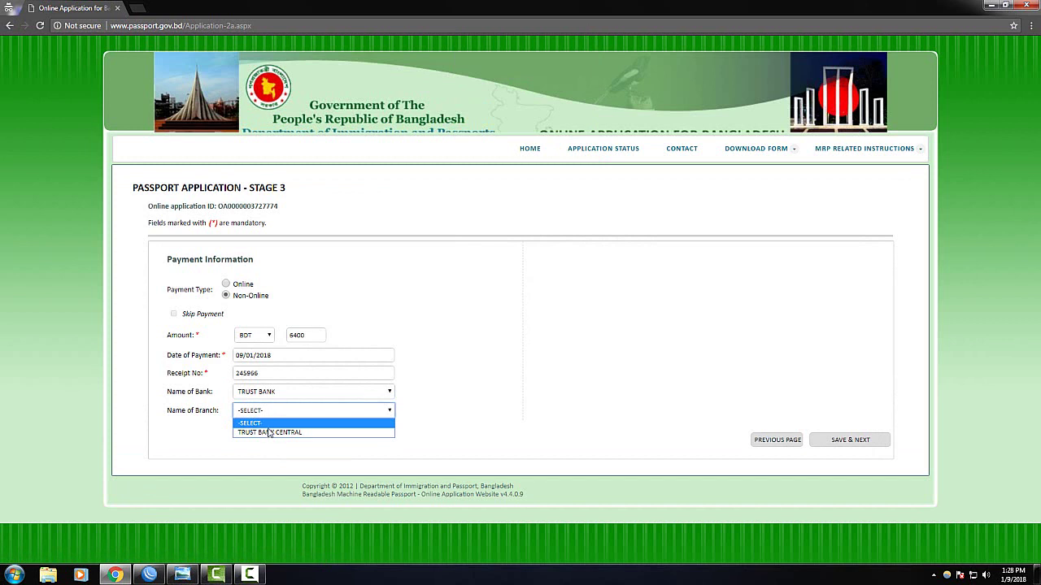
click(271, 433)
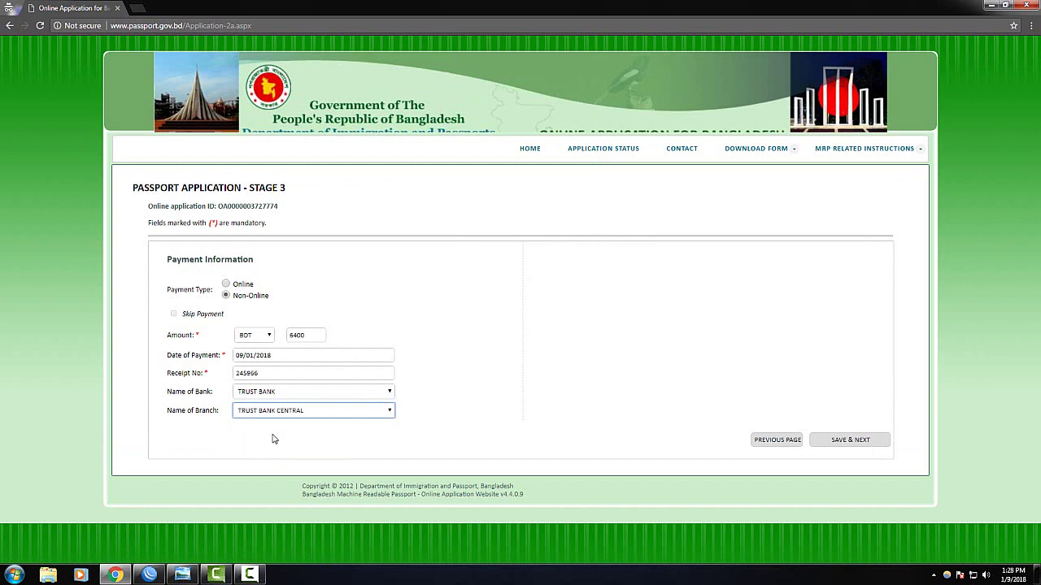
click(263, 393)
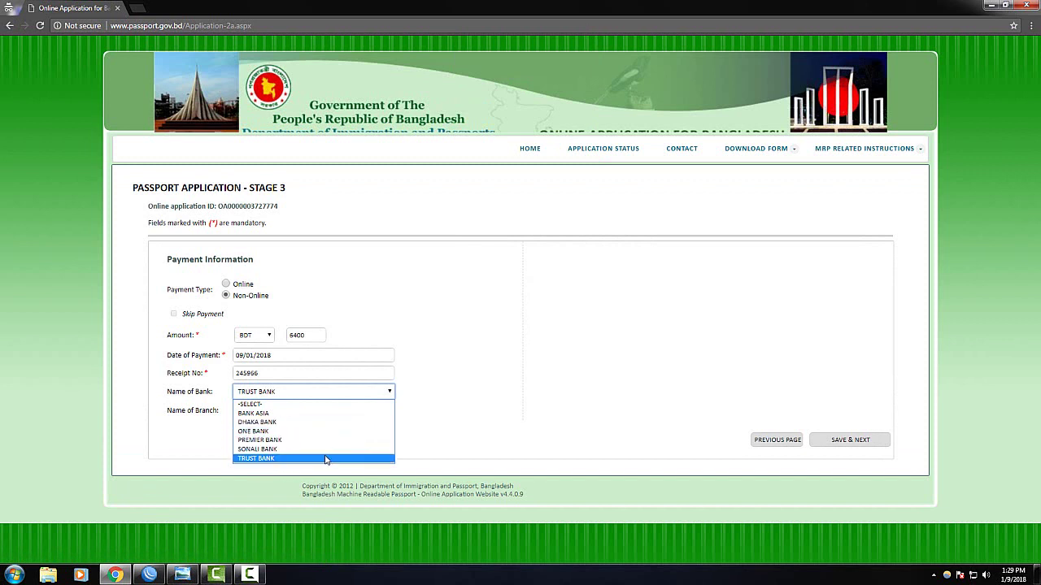
click(281, 413)
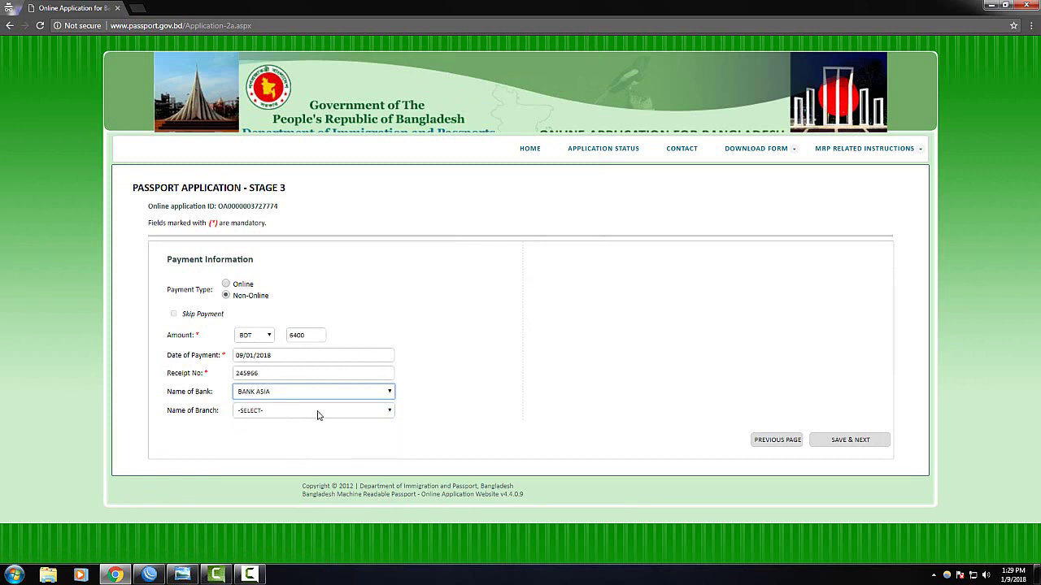
click(294, 413)
click(380, 432)
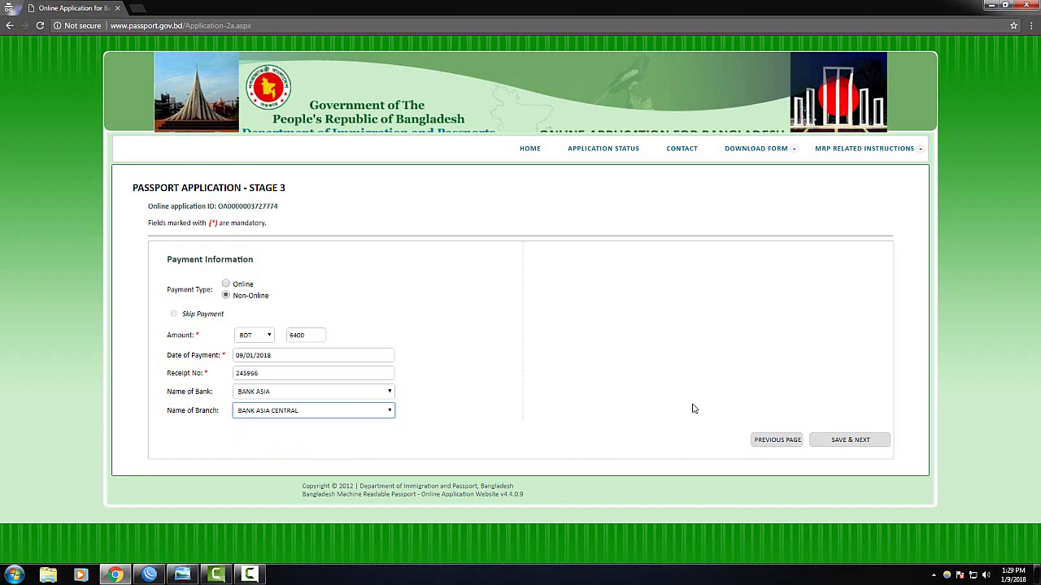
click(850, 442)
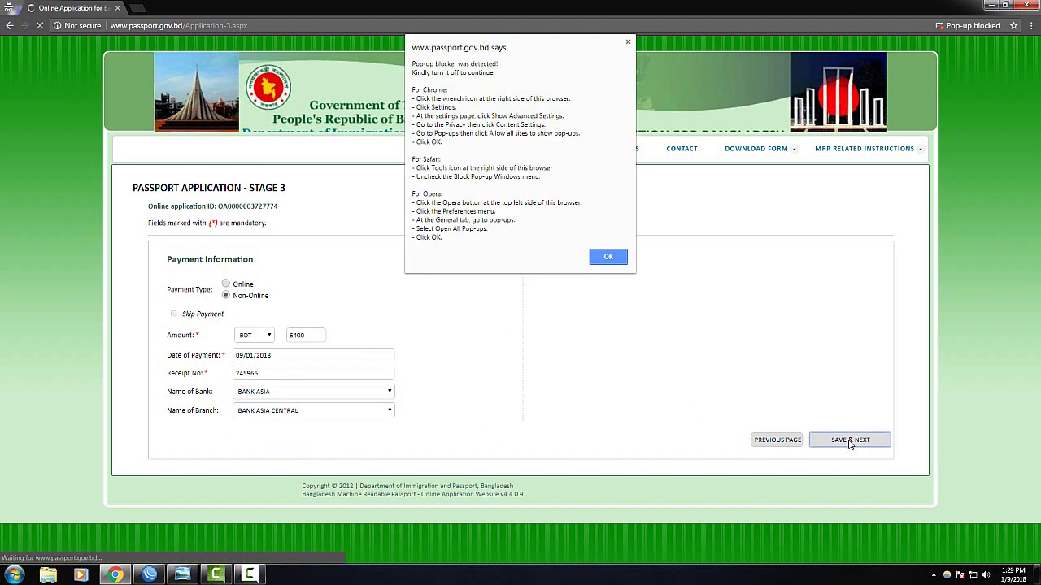
Dismiss the pop-up blocker warning and review the summary, including 6400 BDT via BANK ASIA CENTRAL
click(610, 257)
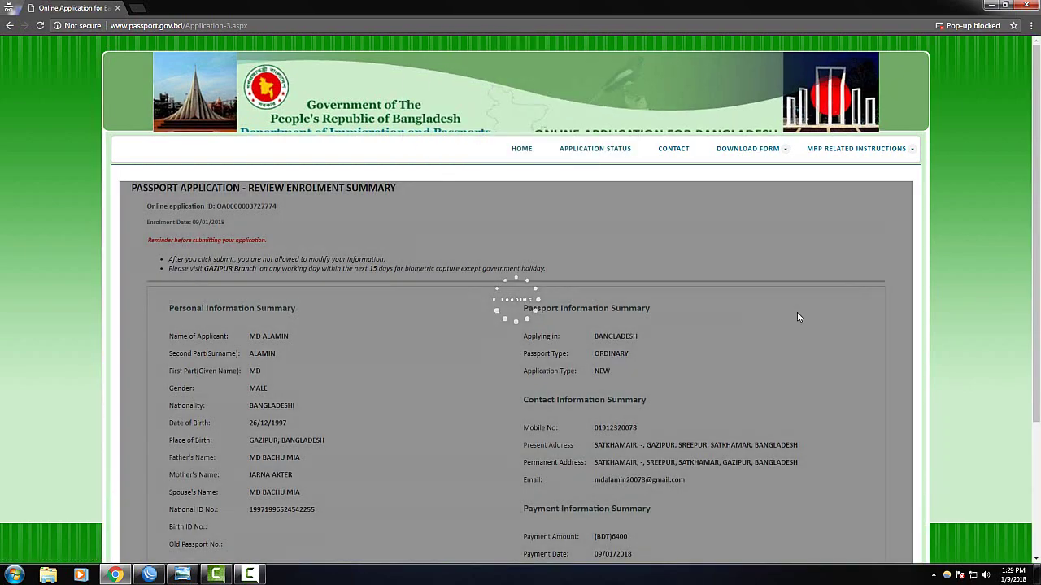
scroll(707, 325, down, 2)
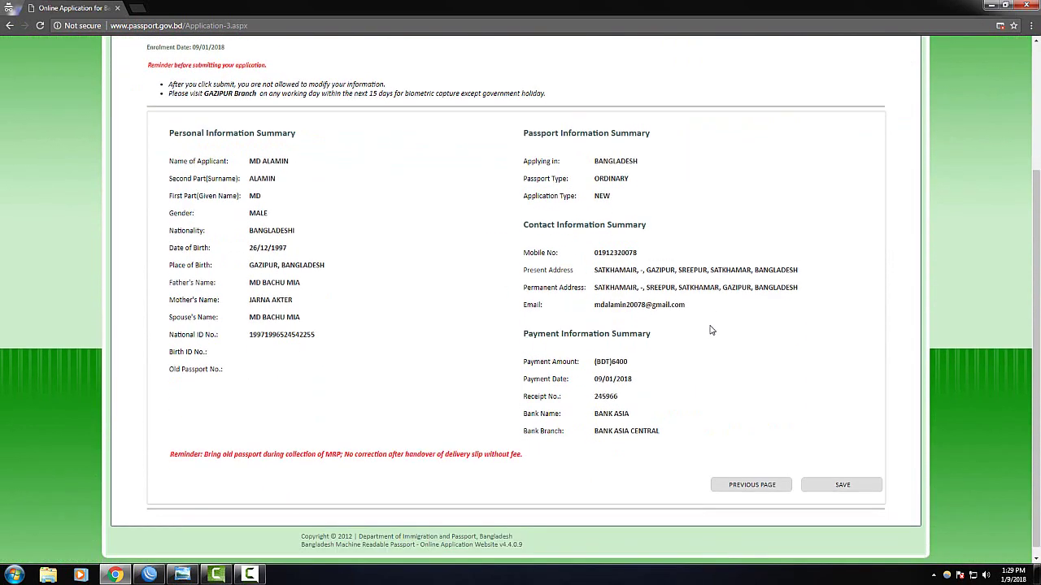
scroll(714, 328, up, 1)
scroll(721, 343, down, 1)
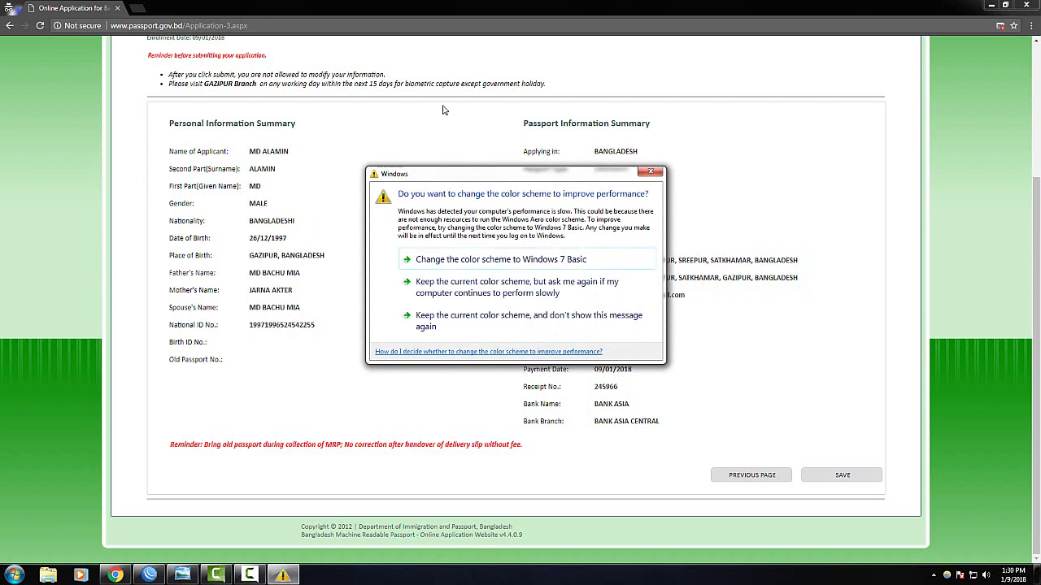
click(651, 172)
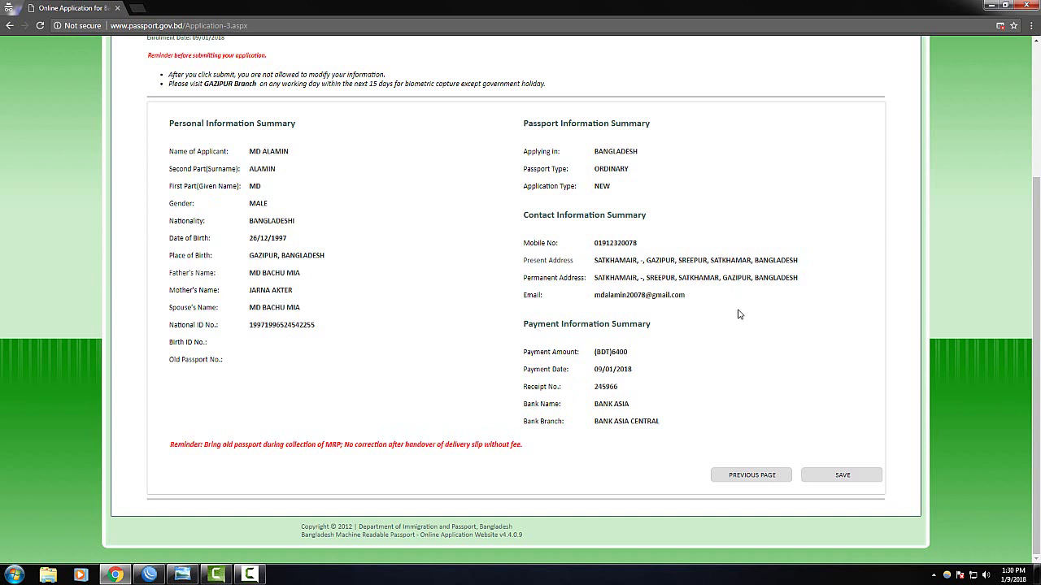
Save the reviewed application, then submit it, dismissing both pop-up blocker warnings
click(840, 478)
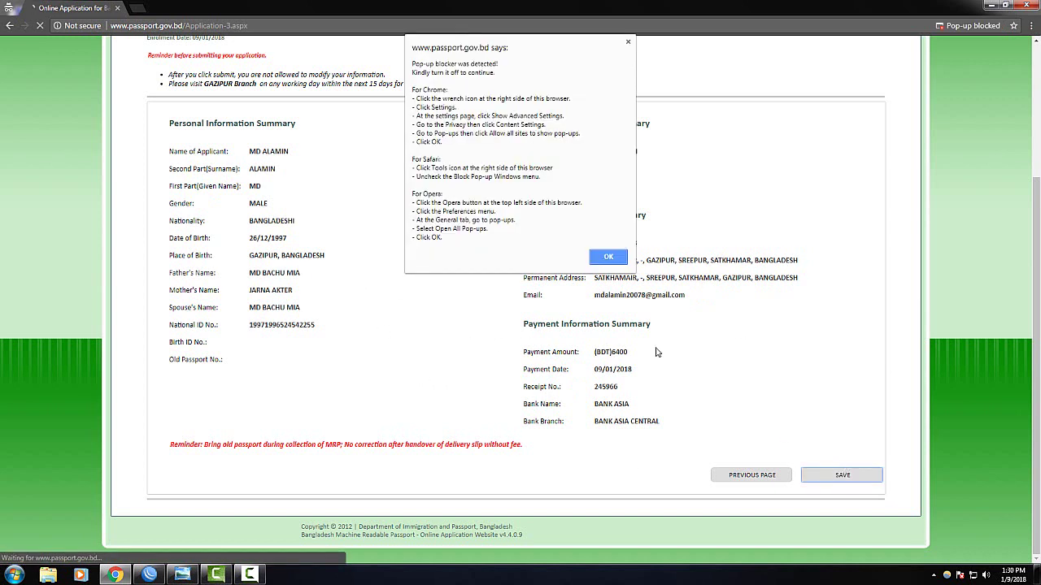
click(611, 258)
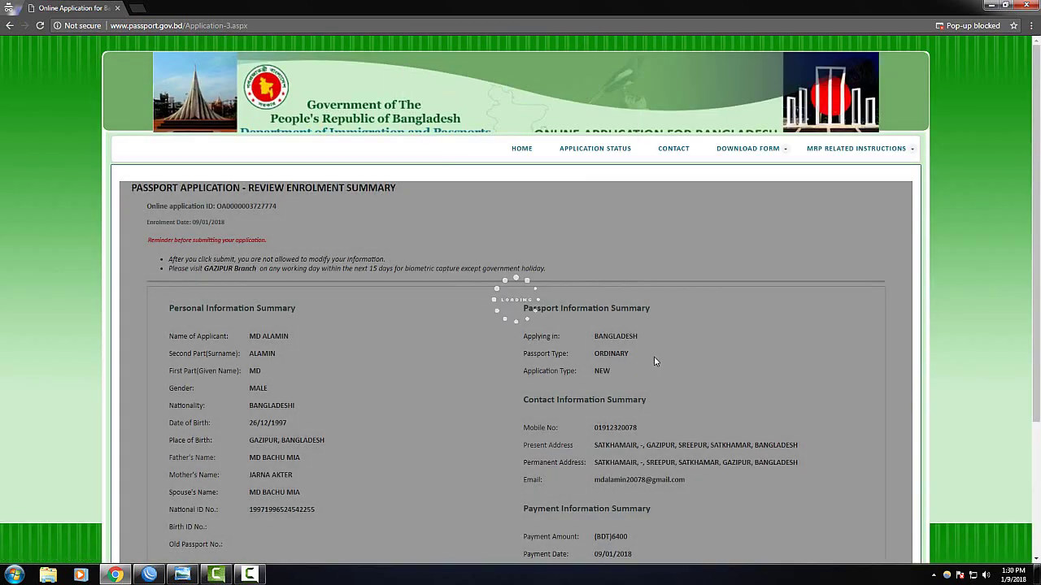
scroll(626, 402, down, 2)
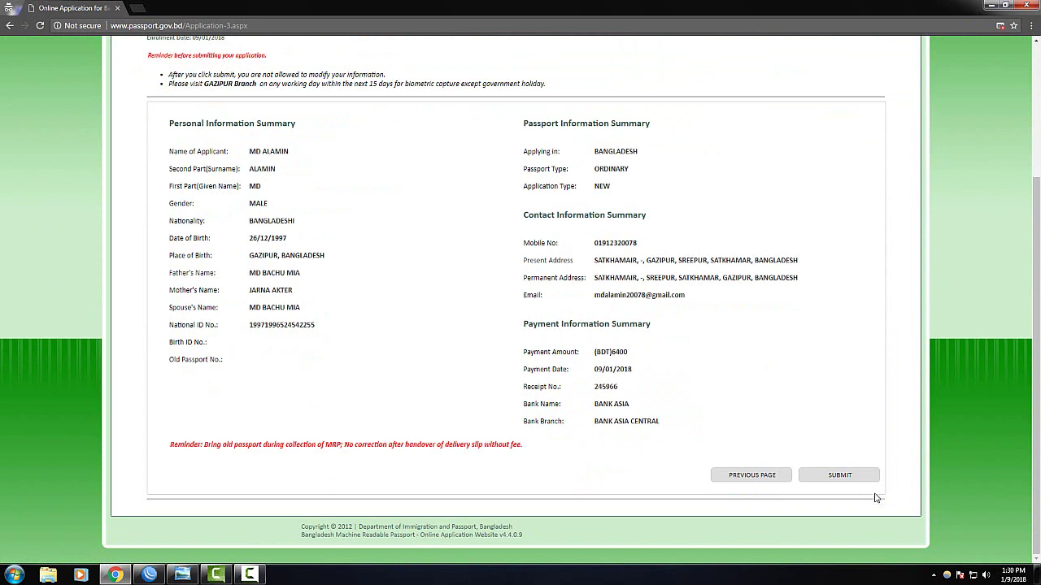
click(851, 477)
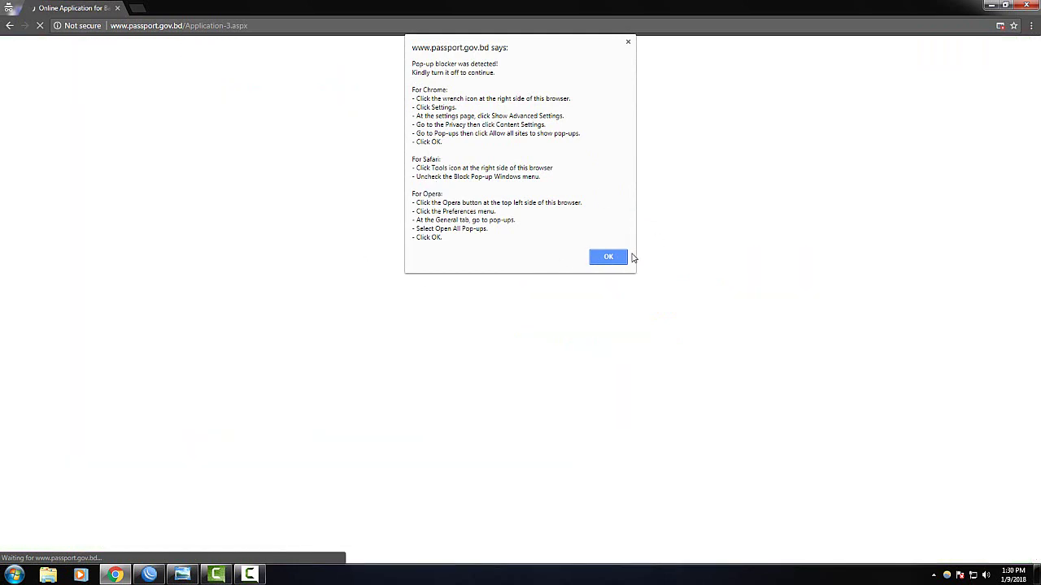
click(611, 258)
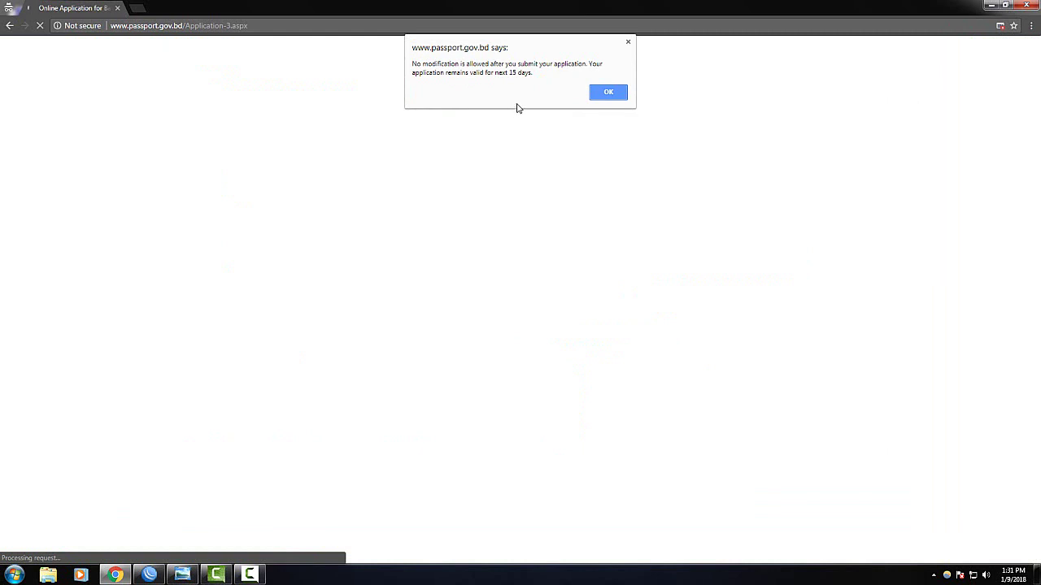
Acknowledge the no-modification notice on the review enrolment summary
click(608, 91)
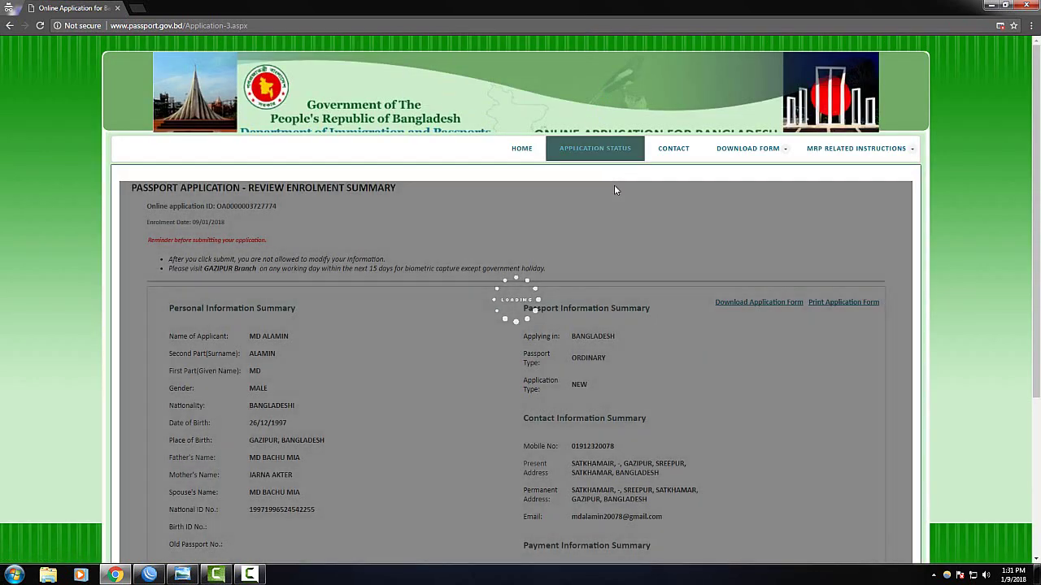
scroll(697, 424, down, 3)
scroll(695, 418, up, 3)
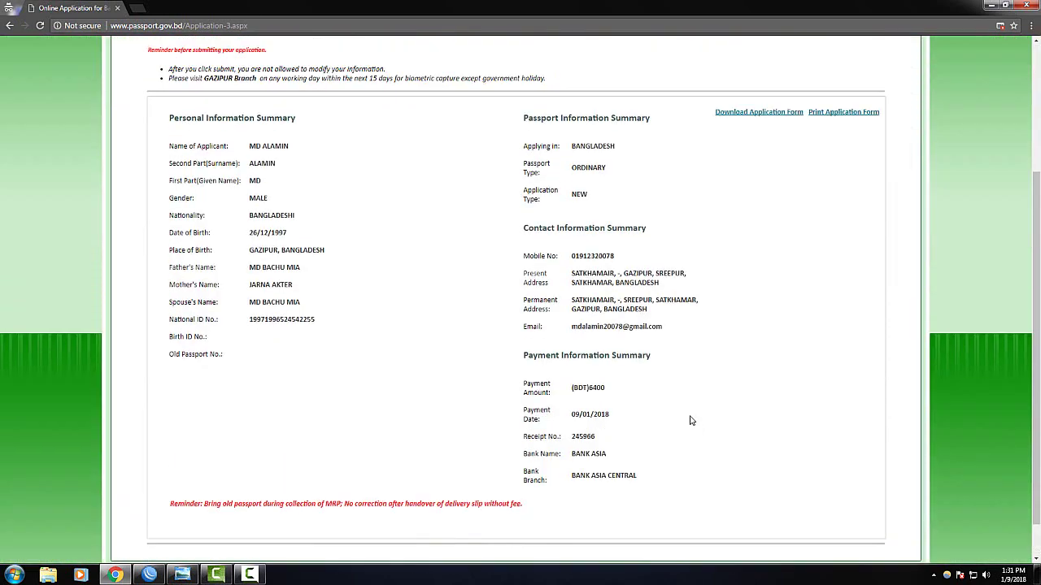
scroll(470, 380, down, 3)
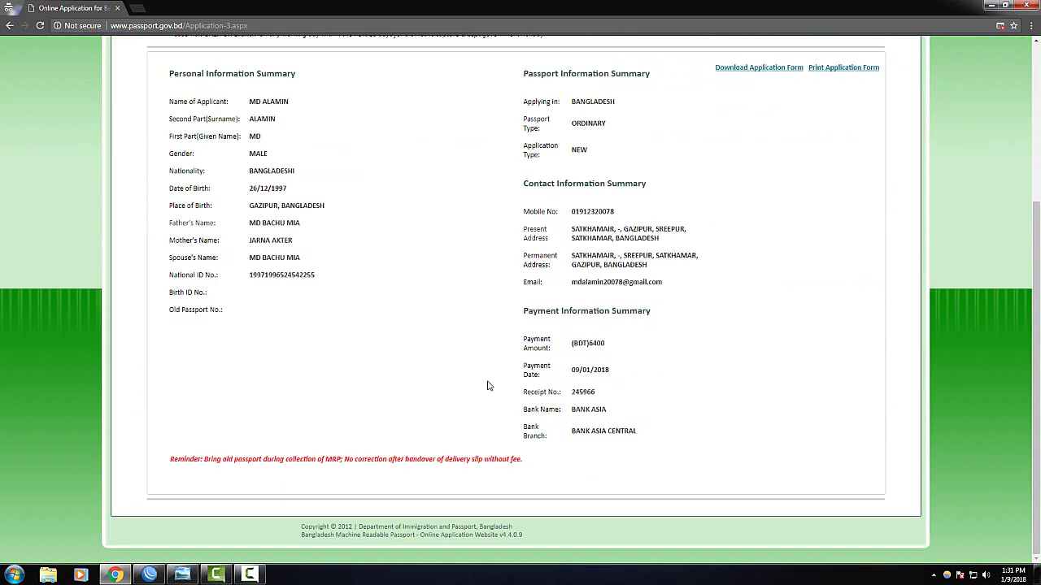
scroll(598, 425, up, 3)
scroll(600, 414, down, 2)
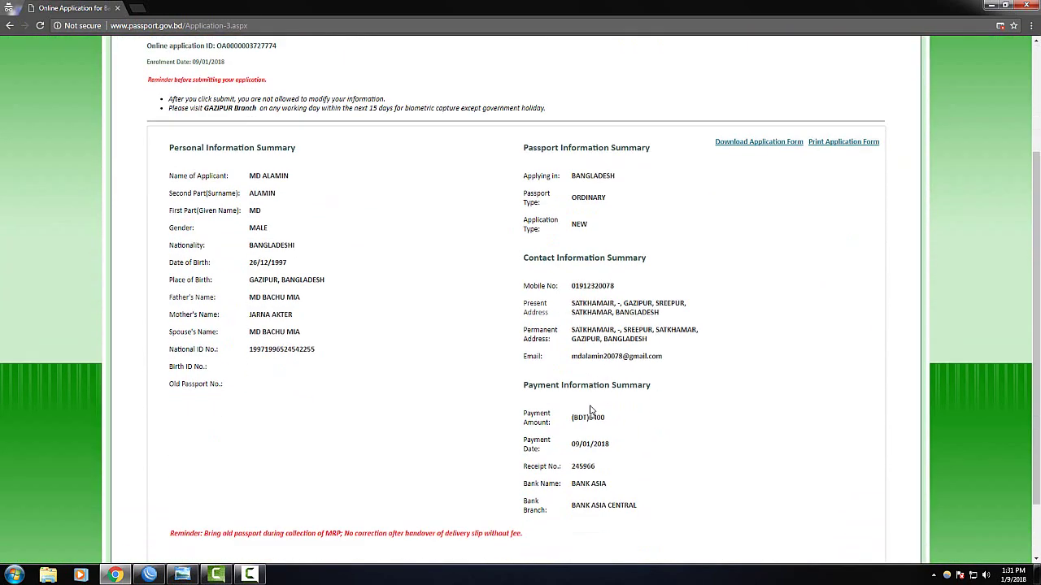
scroll(569, 402, up, 1)
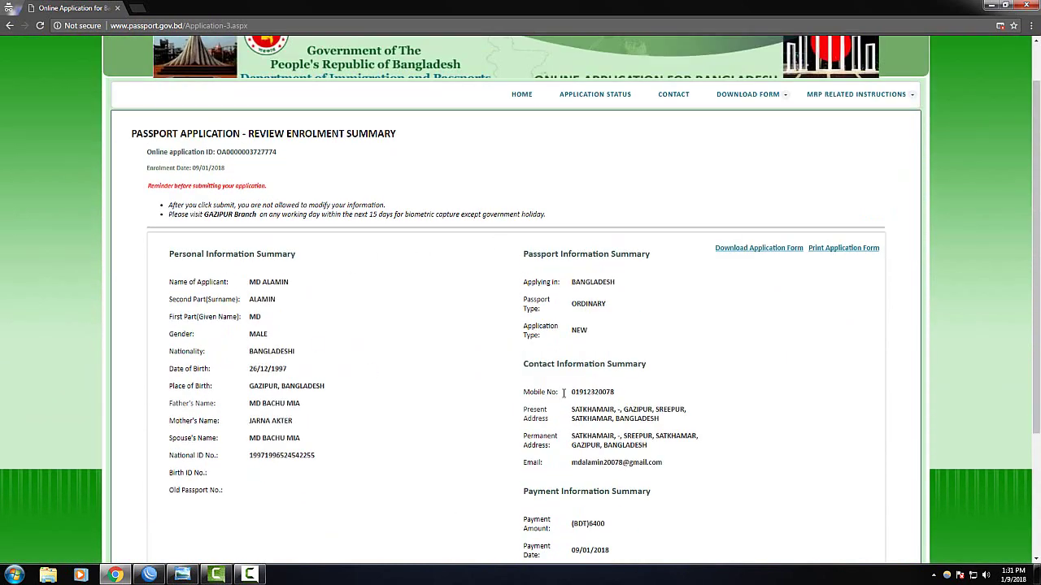
Try downloading the application form twice, dismissing the pop-up blocker warning each time
click(770, 253)
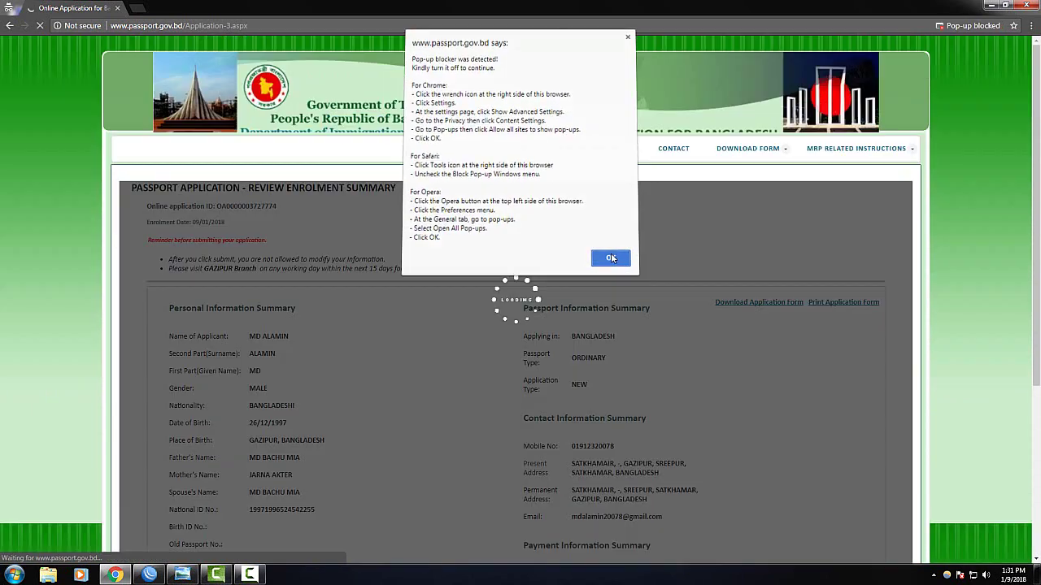
click(610, 255)
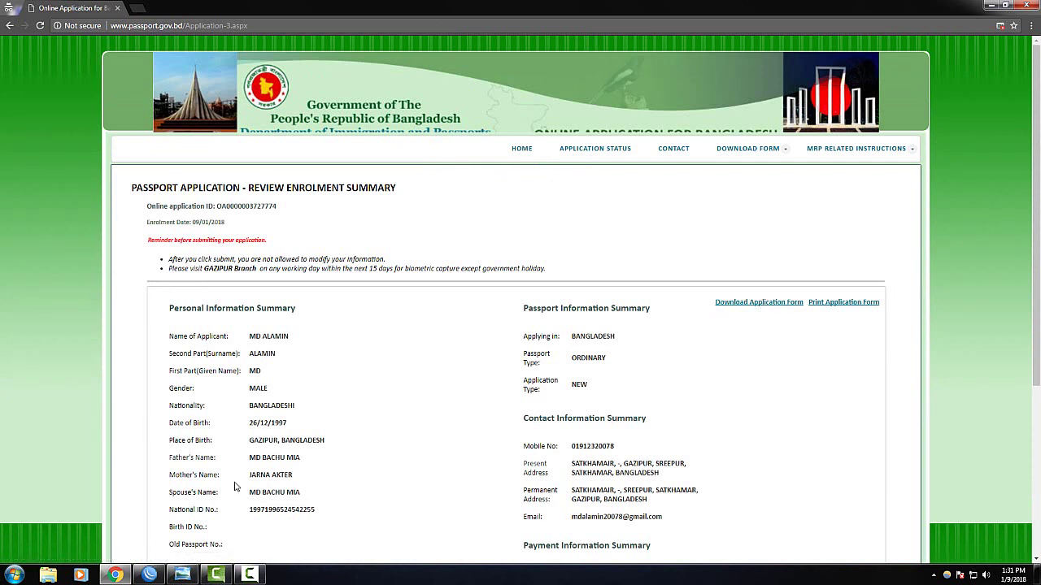
click(249, 575)
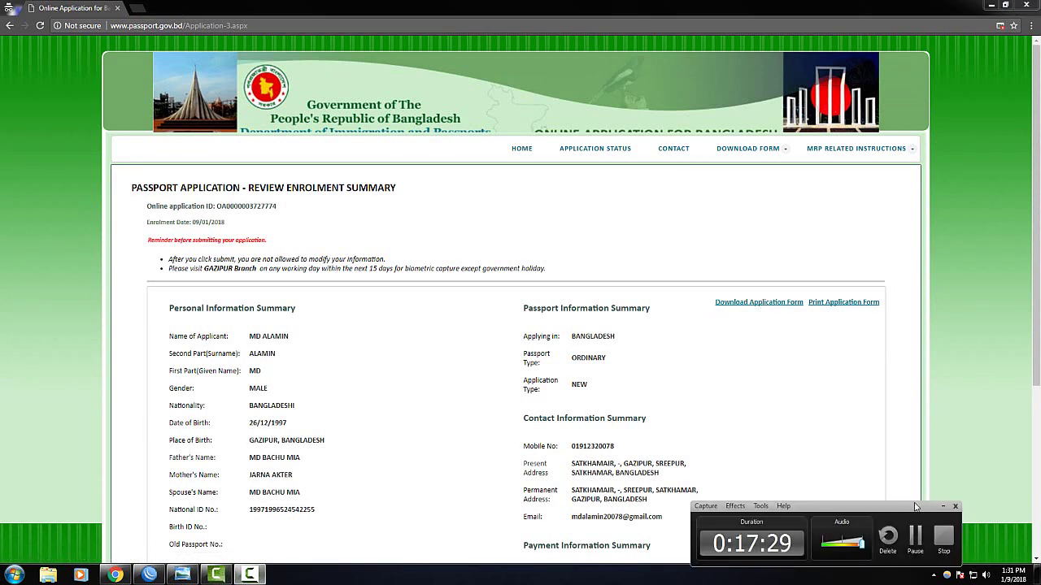
click(769, 309)
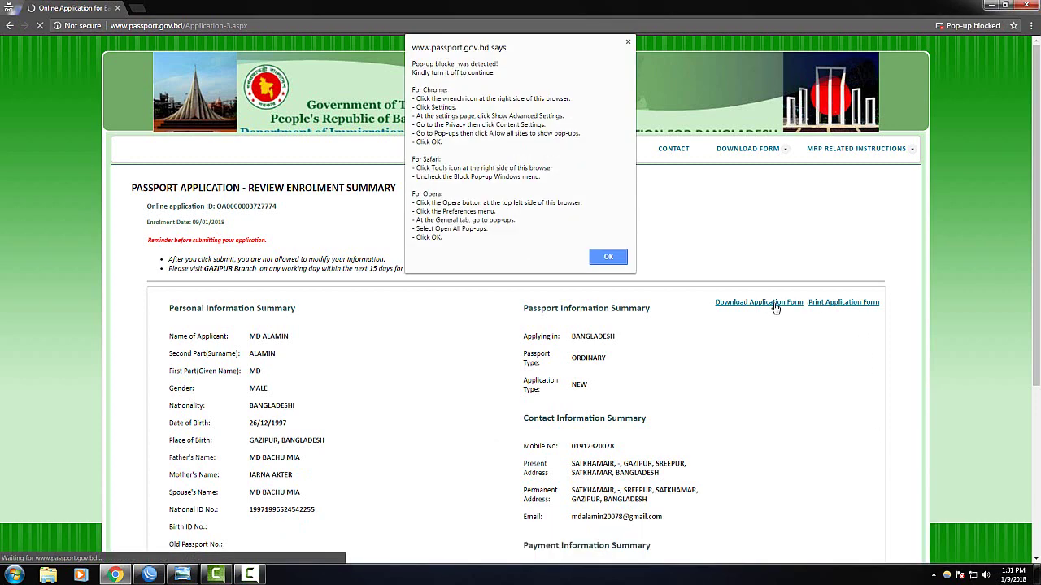
click(616, 259)
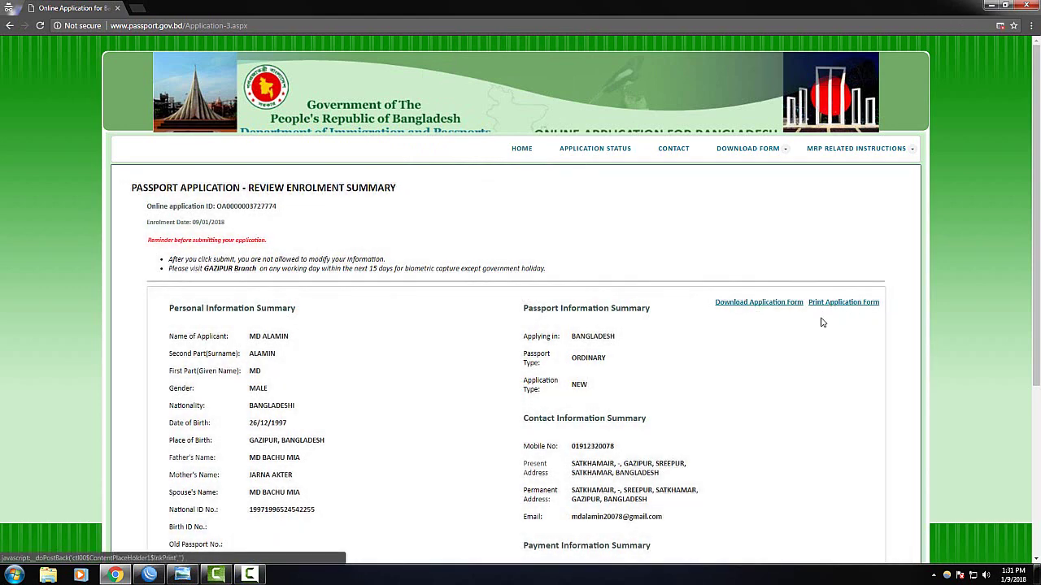
Download the application form again and dismiss the pop-up blocker warning
scroll(780, 381, down, 3)
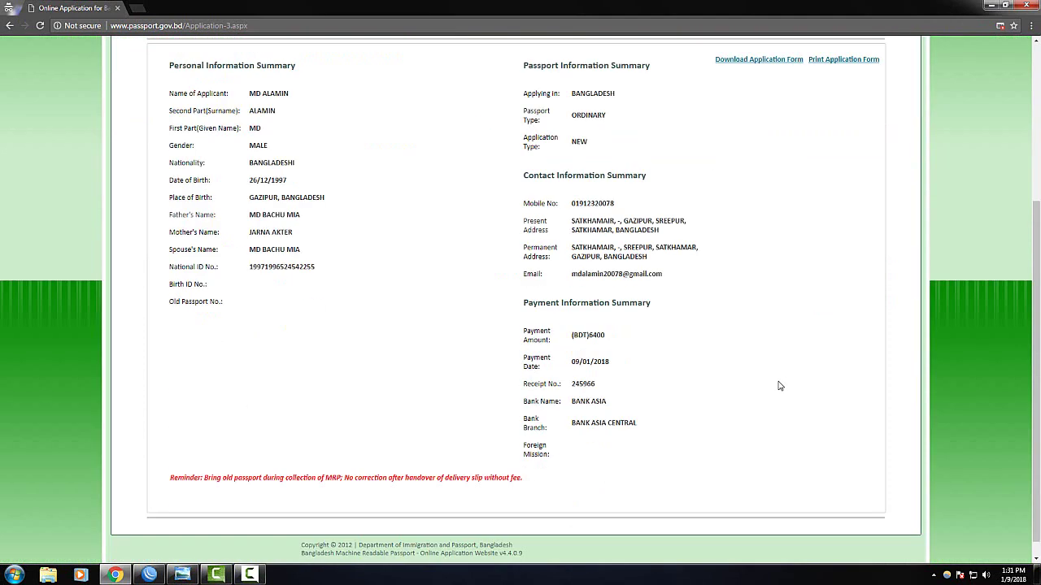
scroll(782, 387, up, 3)
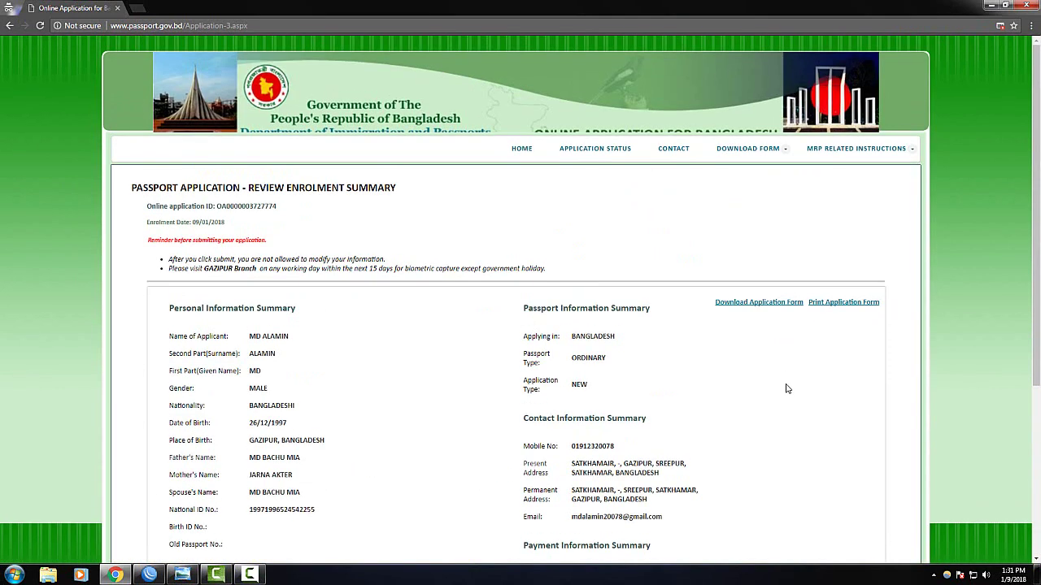
click(765, 305)
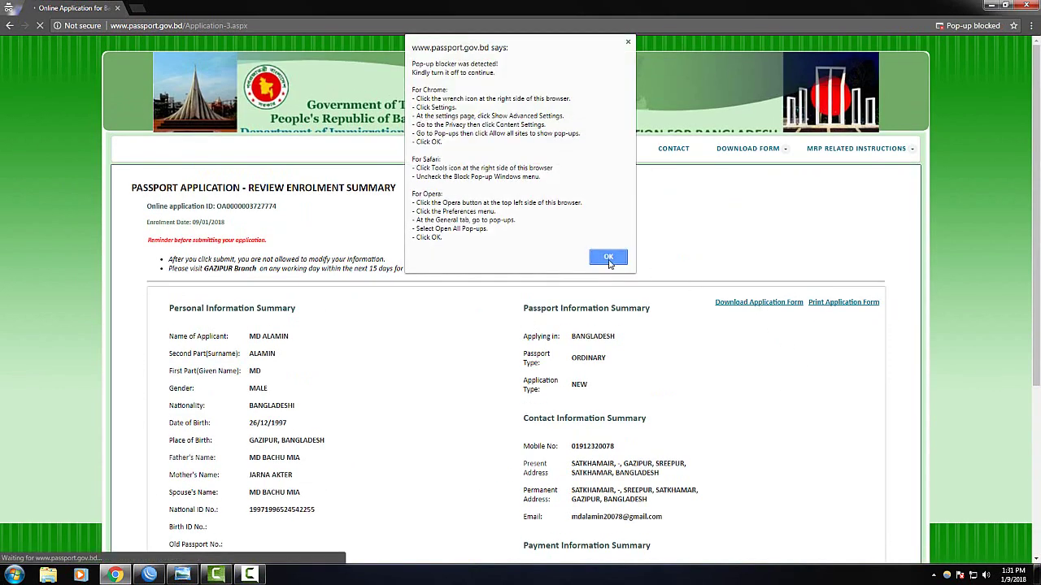
click(612, 258)
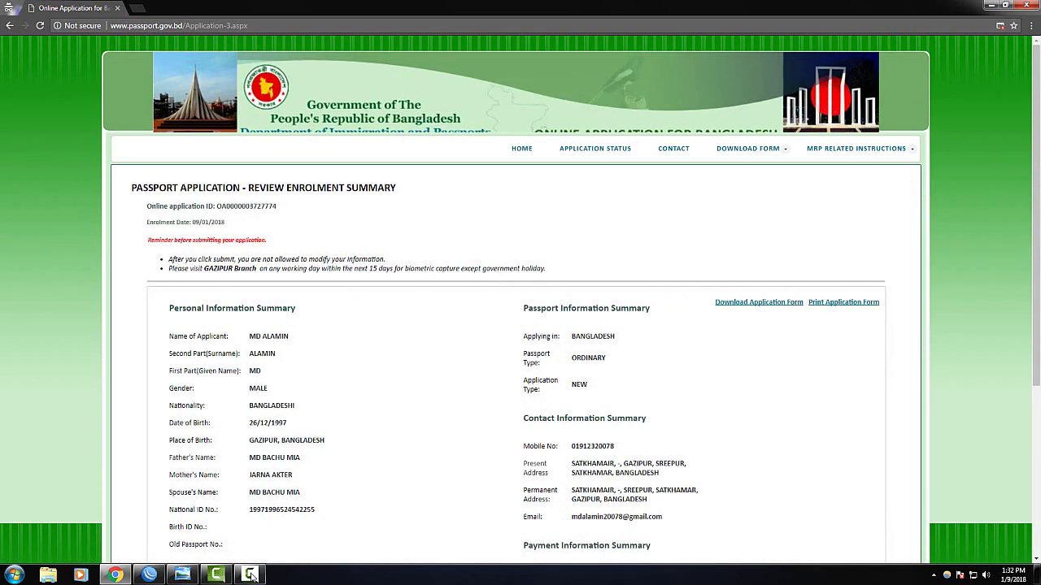
click(249, 575)
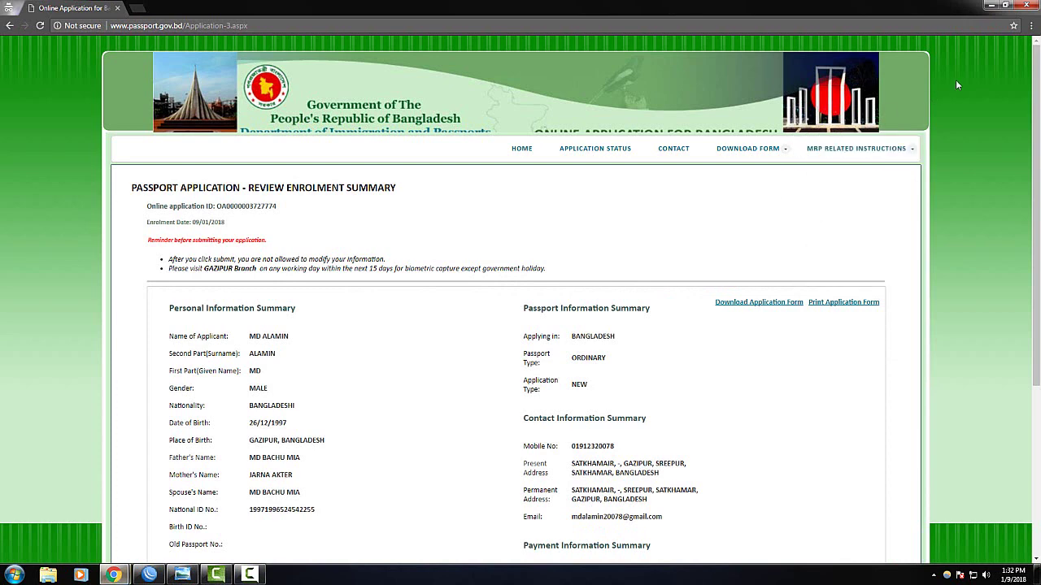
Open the downloaded application form PDF from Chrome's Downloads list and scroll through it
click(1031, 26)
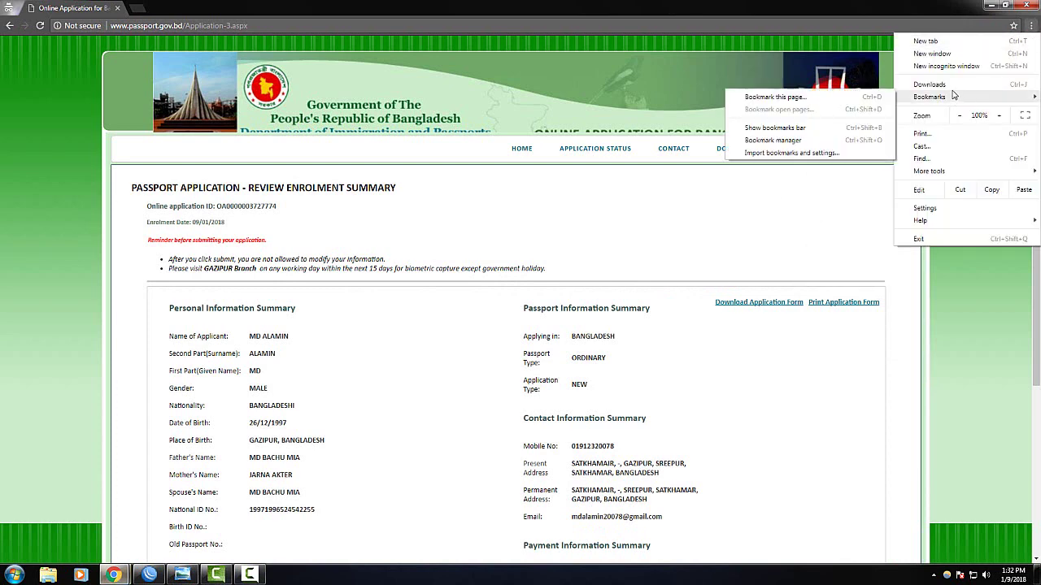
click(902, 86)
click(447, 109)
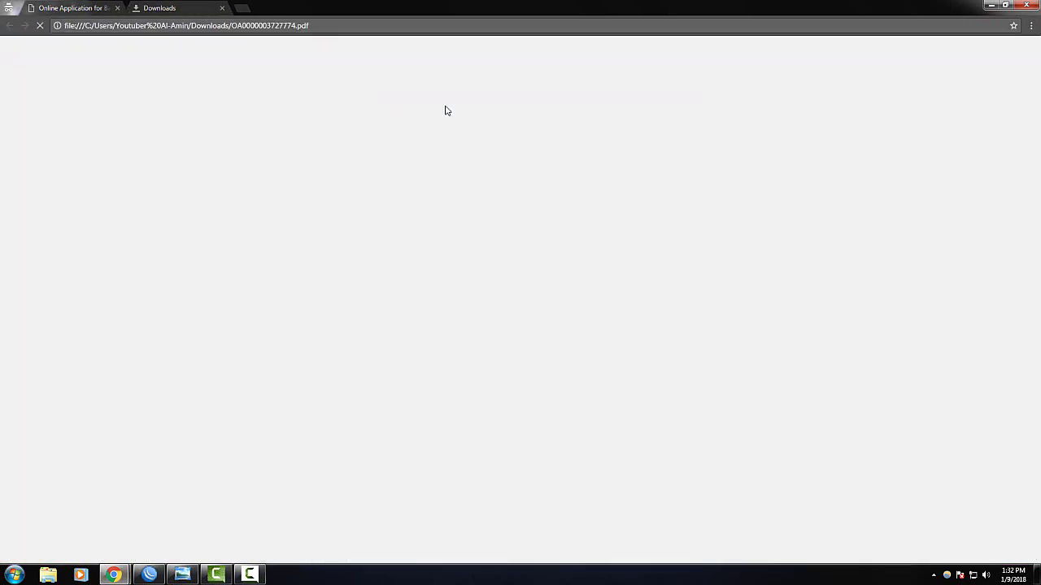
scroll(642, 299, down, 15)
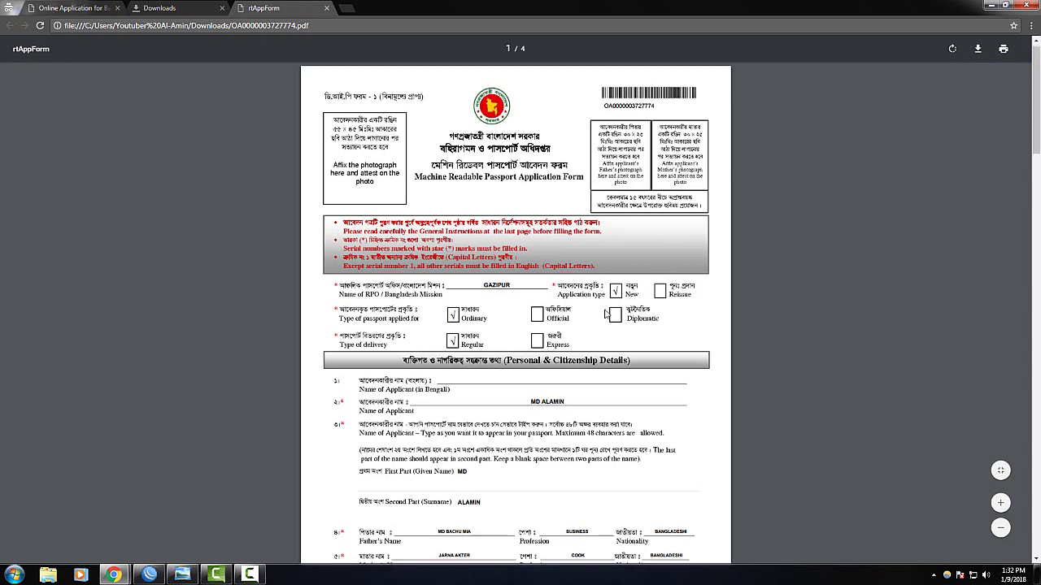
scroll(512, 289, down, 5)
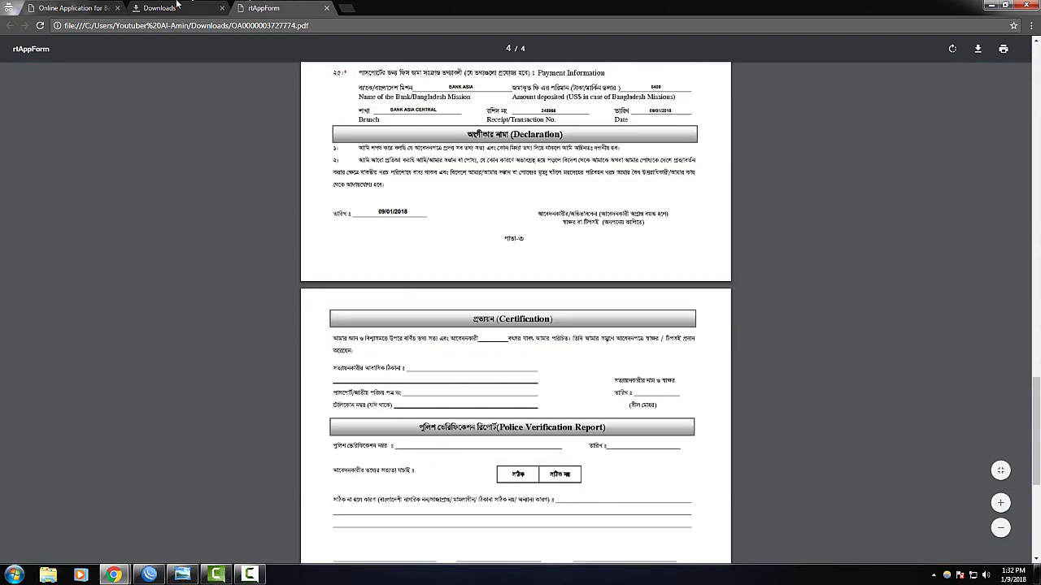
Close the rtAppForm PDF tab and return to the enrolment summary tab
click(168, 7)
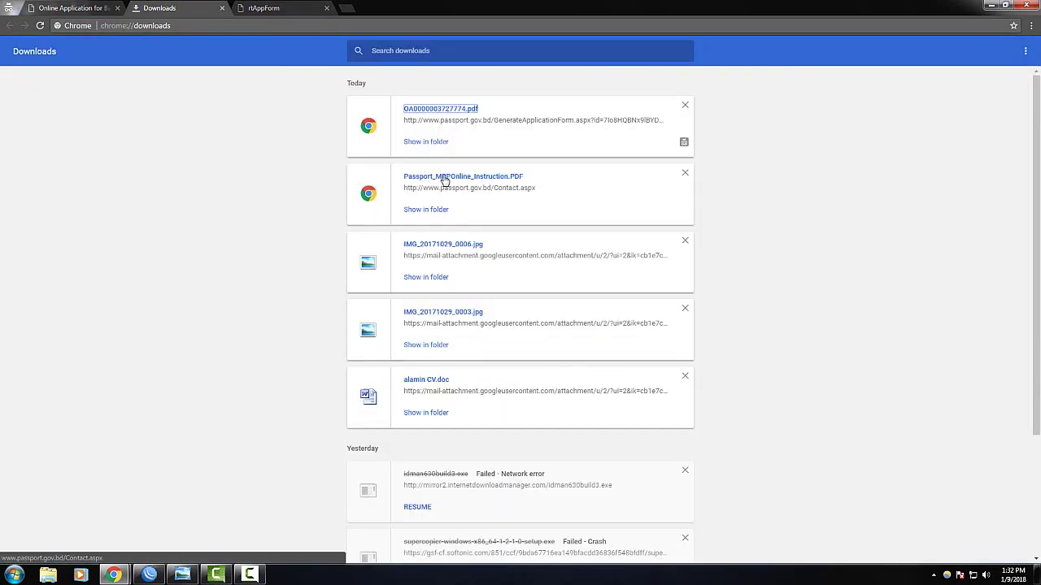
click(326, 8)
click(47, 4)
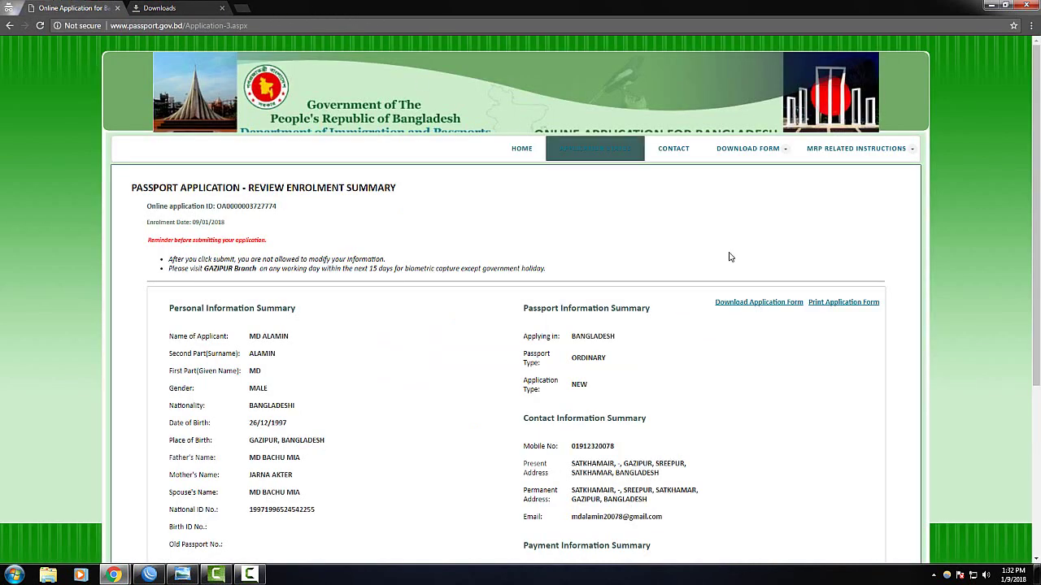
Open the printable application form past the pop-up warning in a maximized window
click(844, 302)
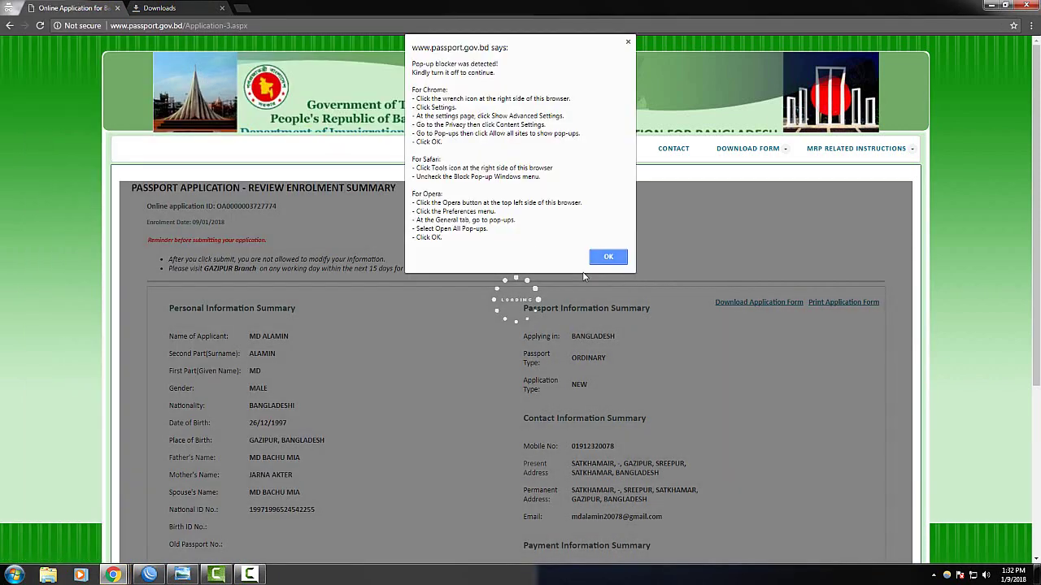
click(610, 258)
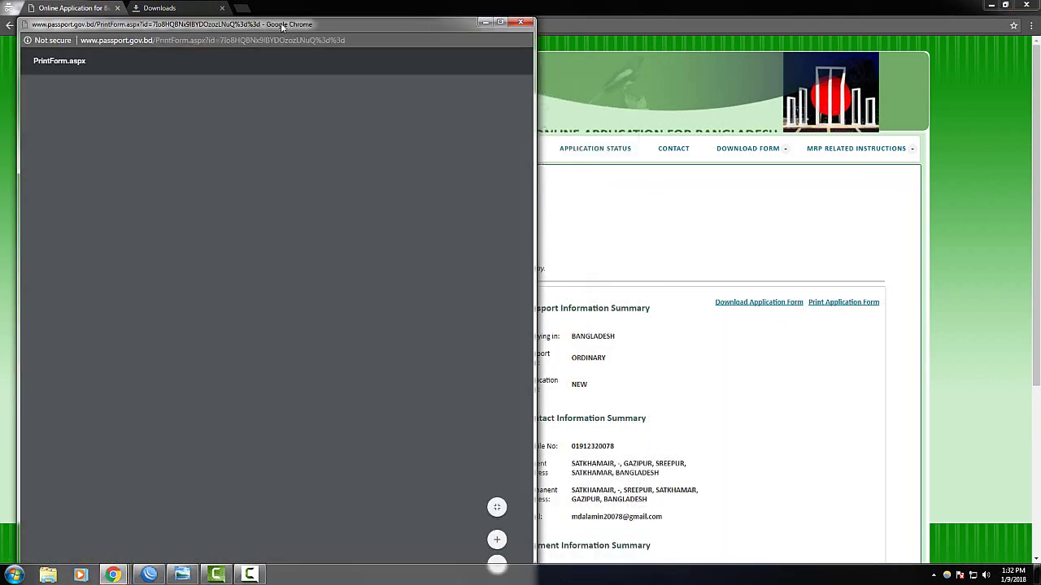
drag(331, 25, 698, 38)
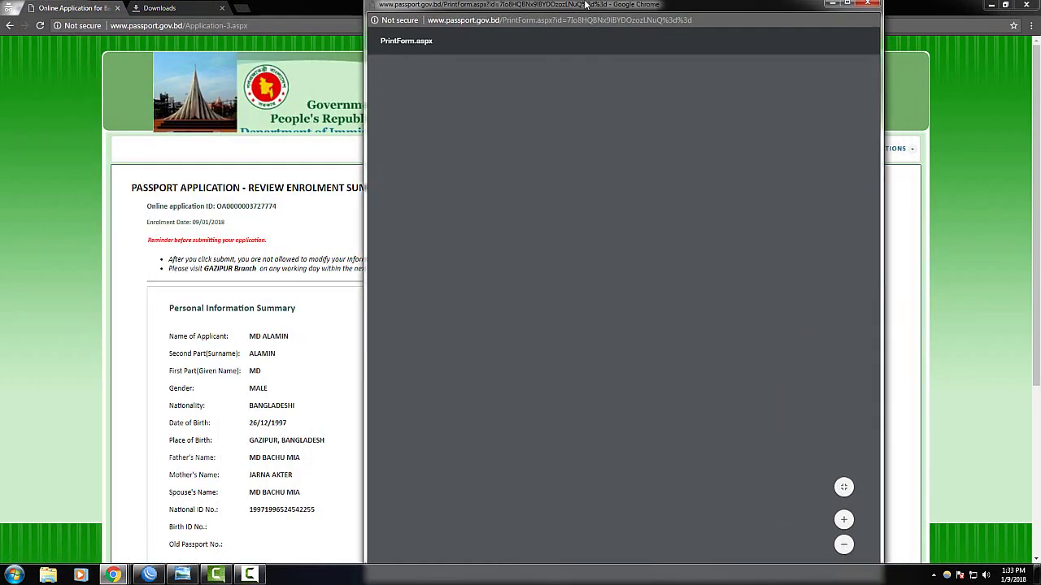
double_click(606, 38)
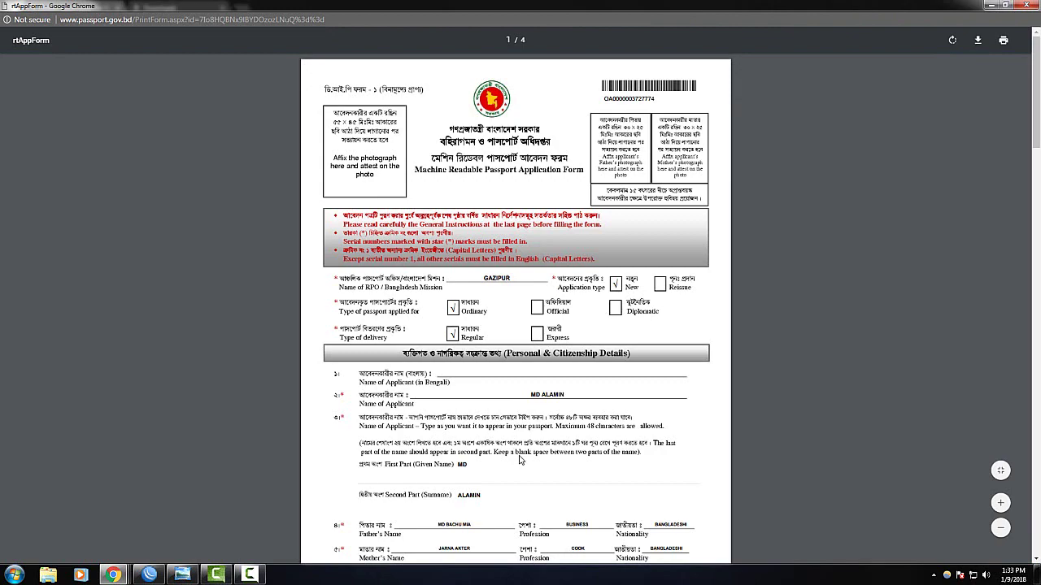
Scroll through the four pages of the printable MRP application form
scroll(553, 431, down, 3)
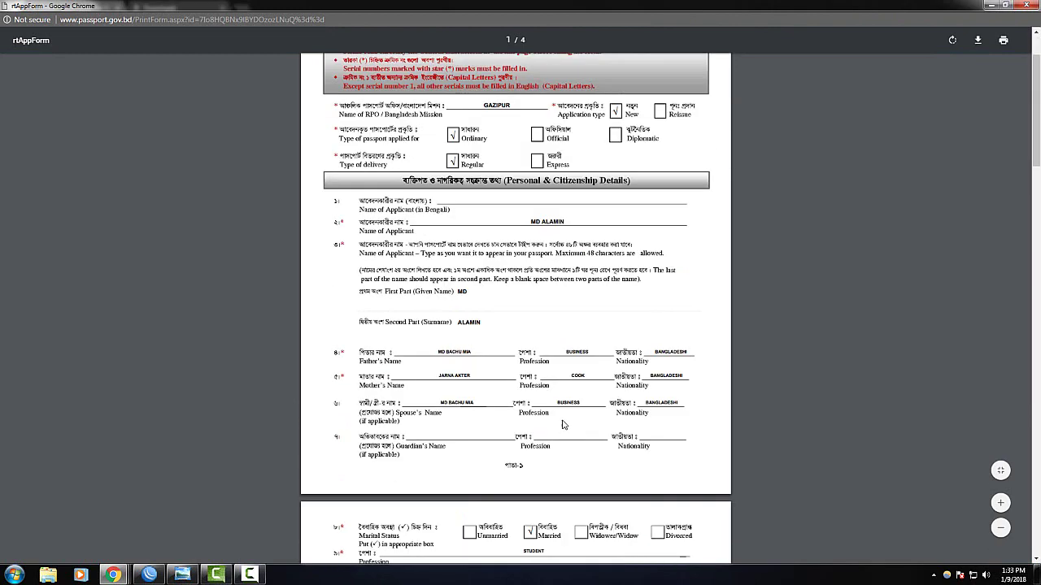
scroll(562, 425, up, 3)
scroll(552, 451, down, 20)
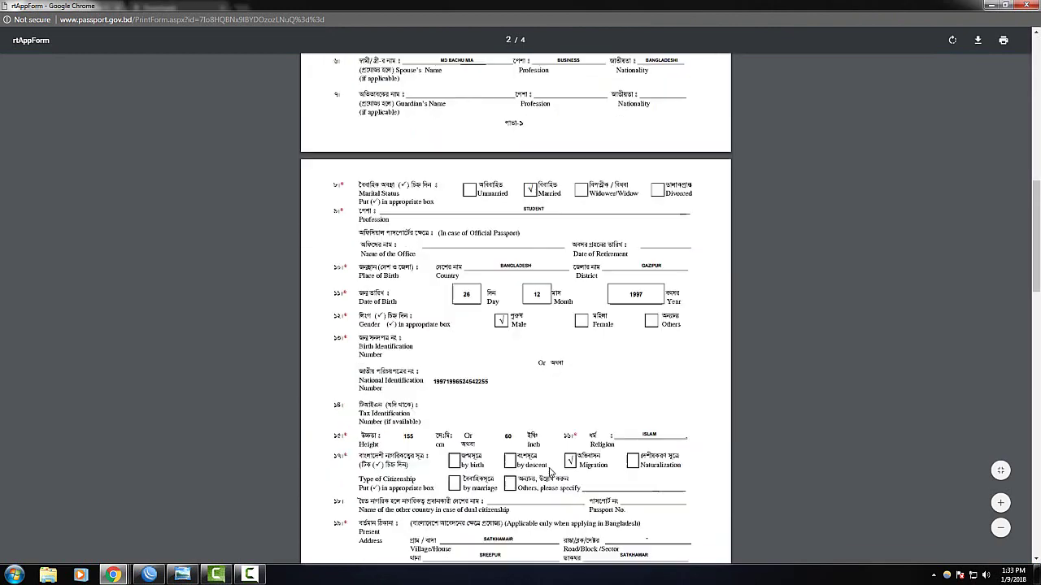
scroll(551, 476, down, 14)
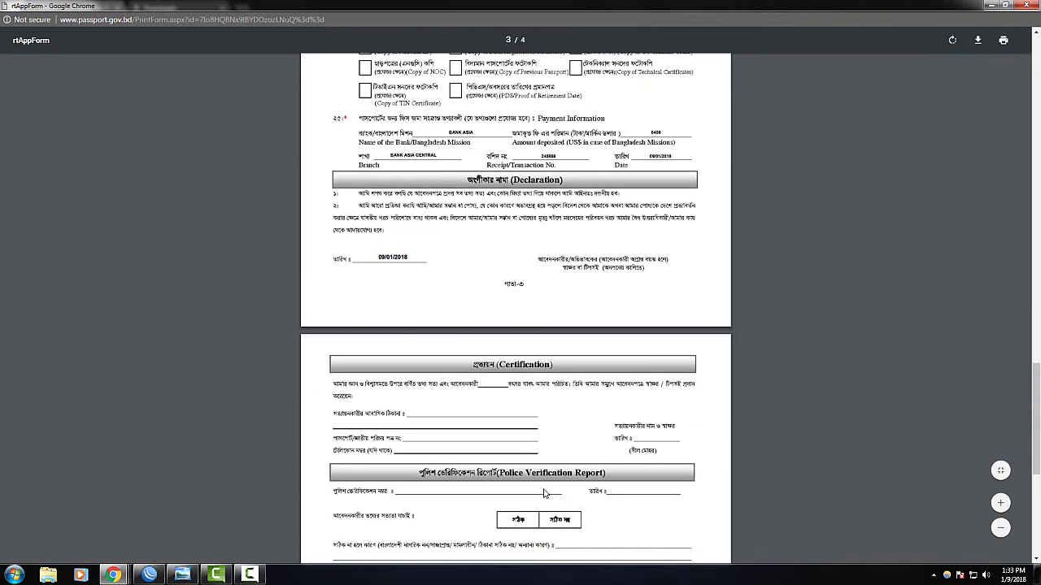
scroll(553, 471, up, 15)
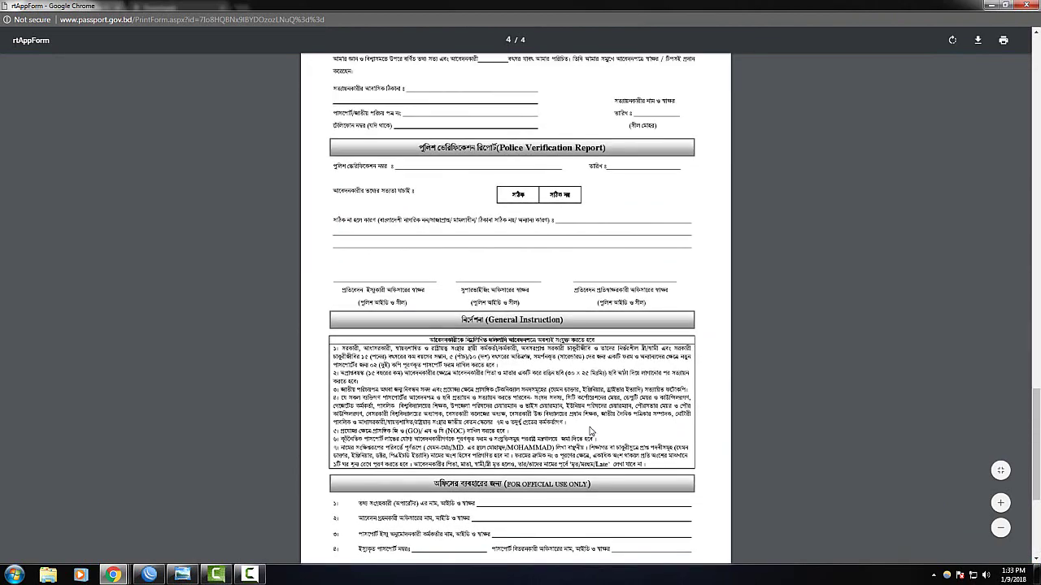
scroll(589, 423, up, 15)
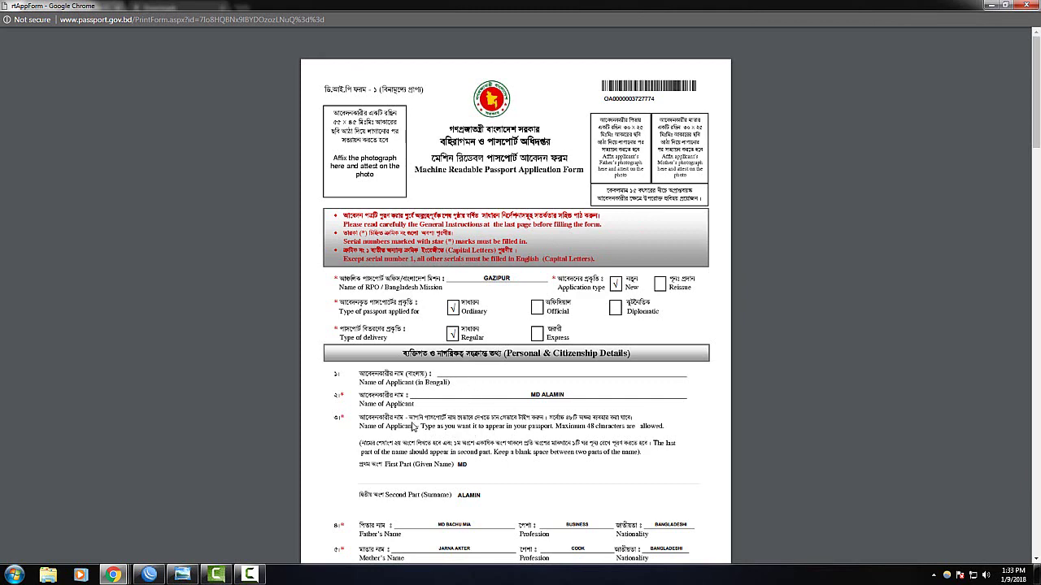
Switch back to the Online Application enrolment summary window and dismiss the Windows colour-scheme prompt
mouse_move(113, 575)
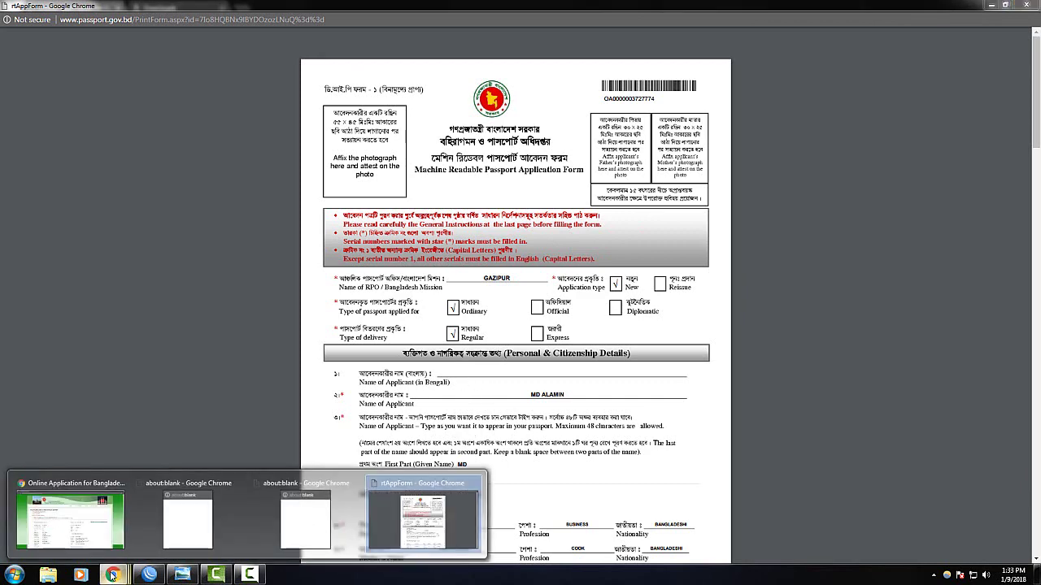
click(90, 522)
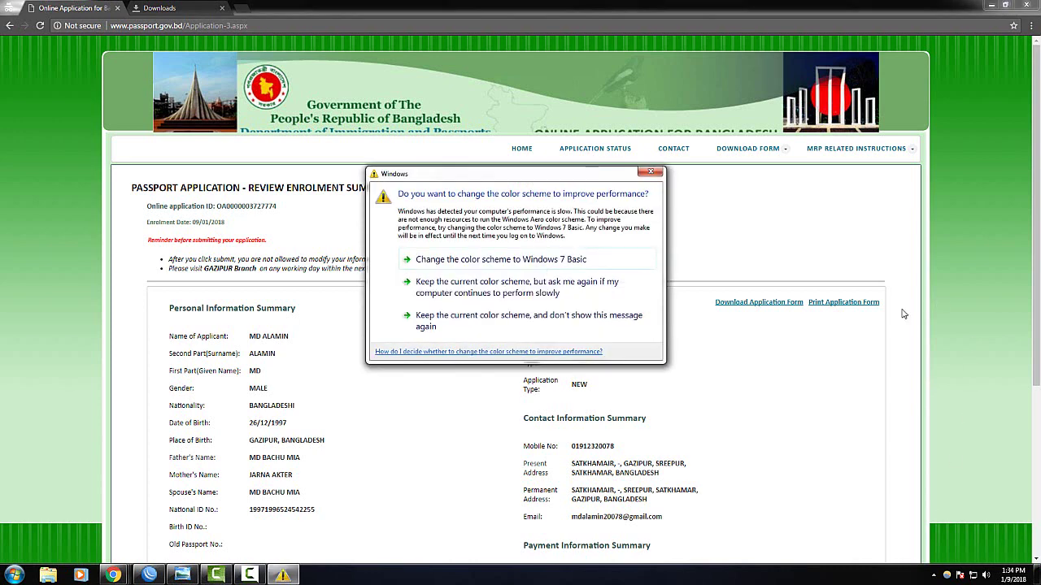
click(651, 173)
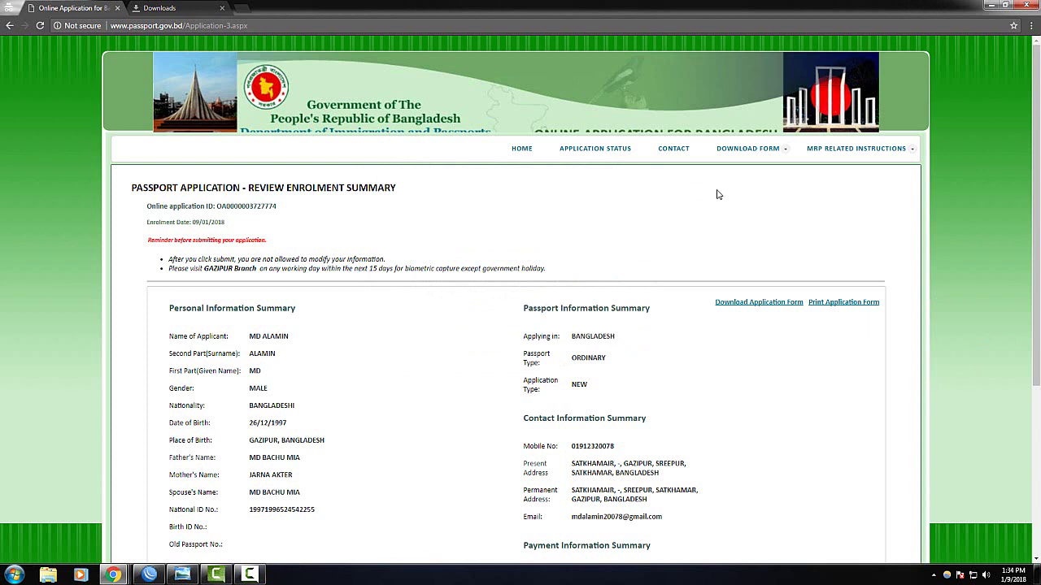